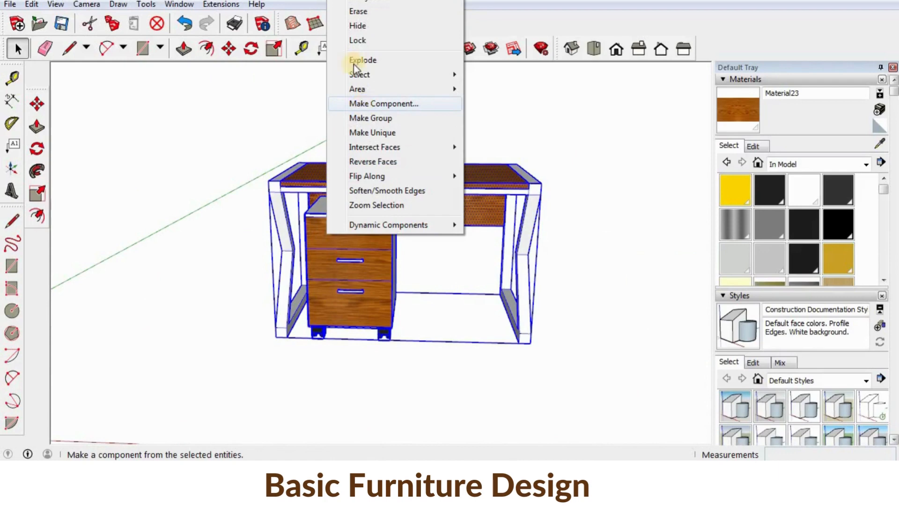
Hide the selected desk and drawer unit
click(357, 25)
scroll(375, 276, down, 3)
scroll(373, 278, down, 2)
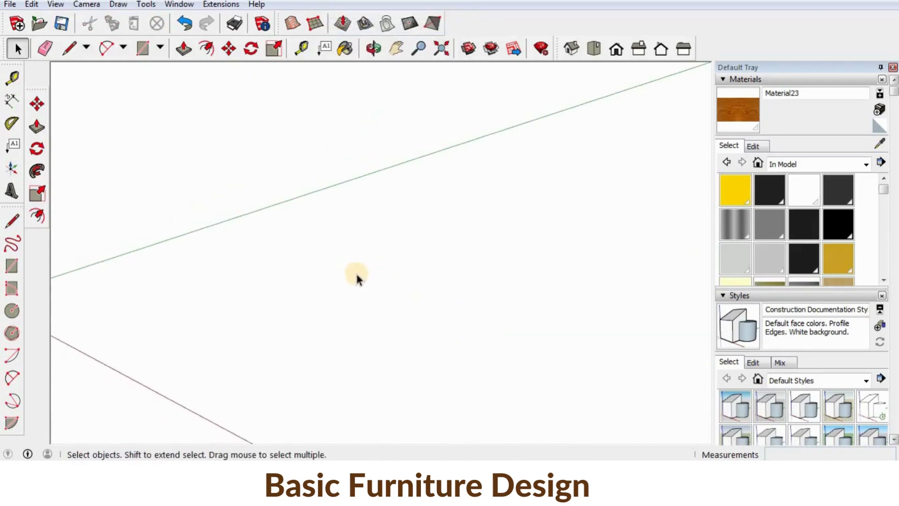
Draw a 750 × 750 mm square in the top view
click(594, 48)
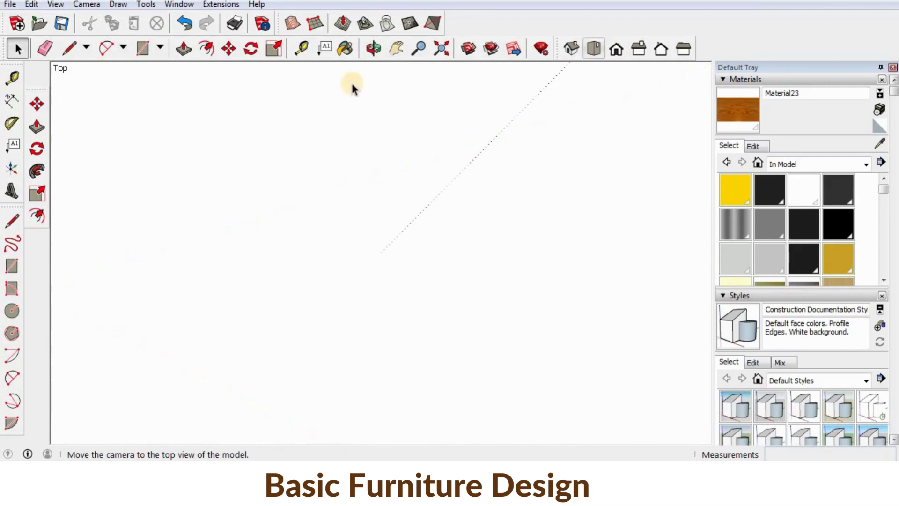
click(143, 48)
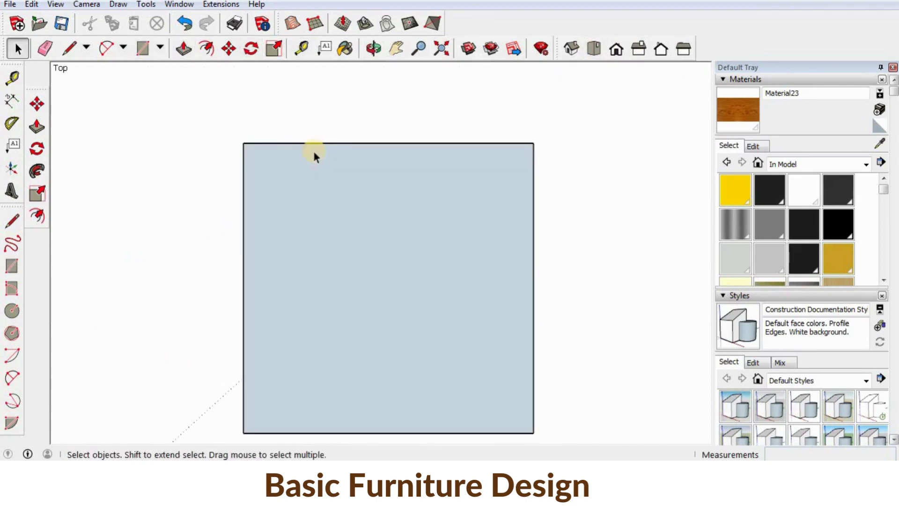
Place guides 50 mm inside the square's left and upper edges
scroll(312, 149, up, 1)
click(12, 77)
click(225, 229)
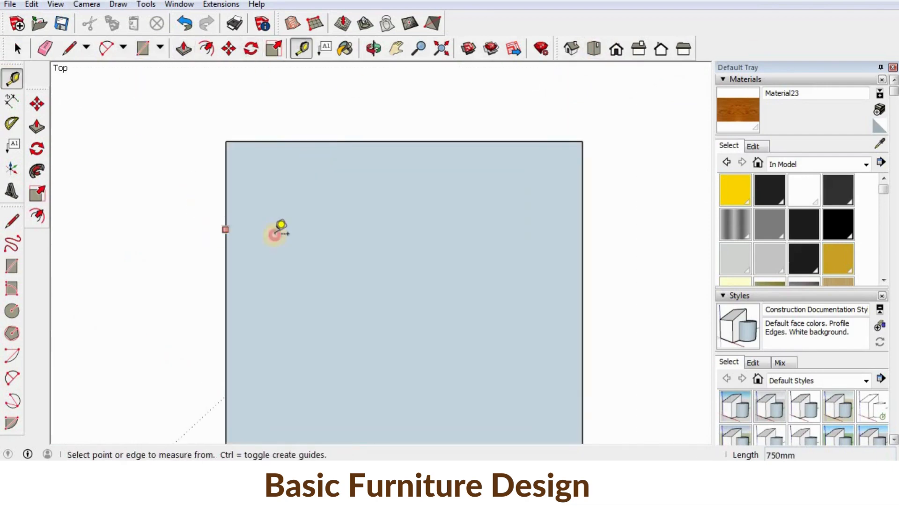
text(50)
key(Return)
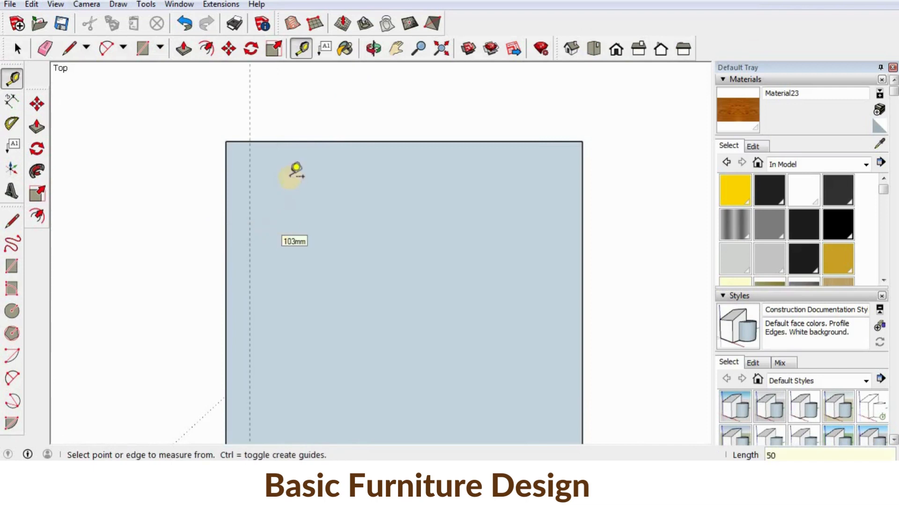
click(331, 141)
text(5)
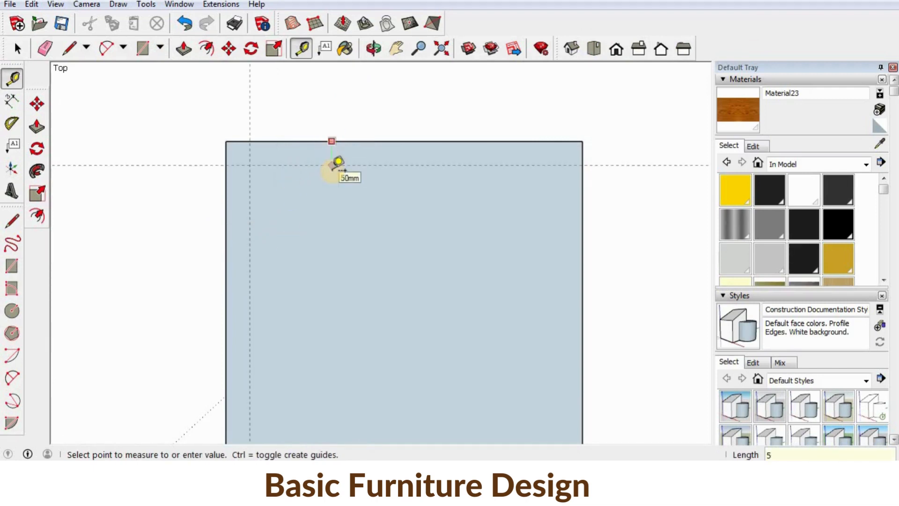
text(0)
key(Return)
Place guides 50 mm inside the square's right and lower edges
click(582, 209)
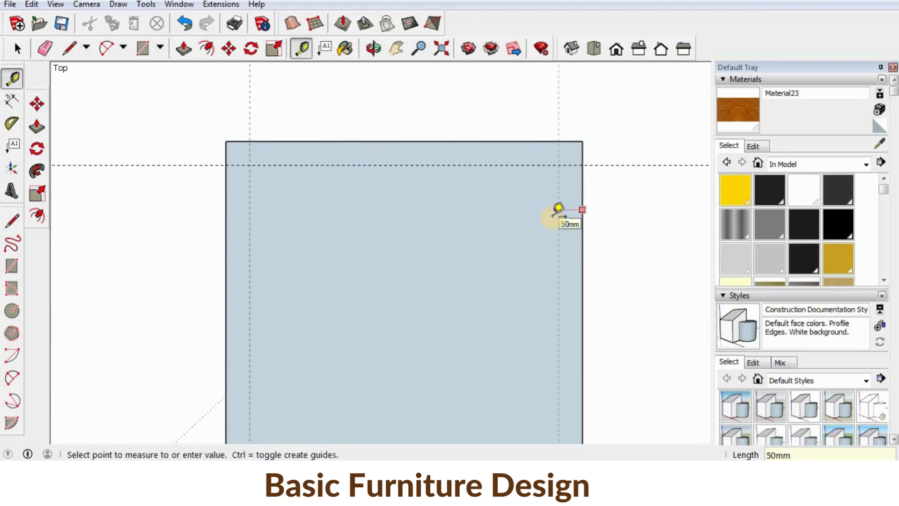
click(558, 207)
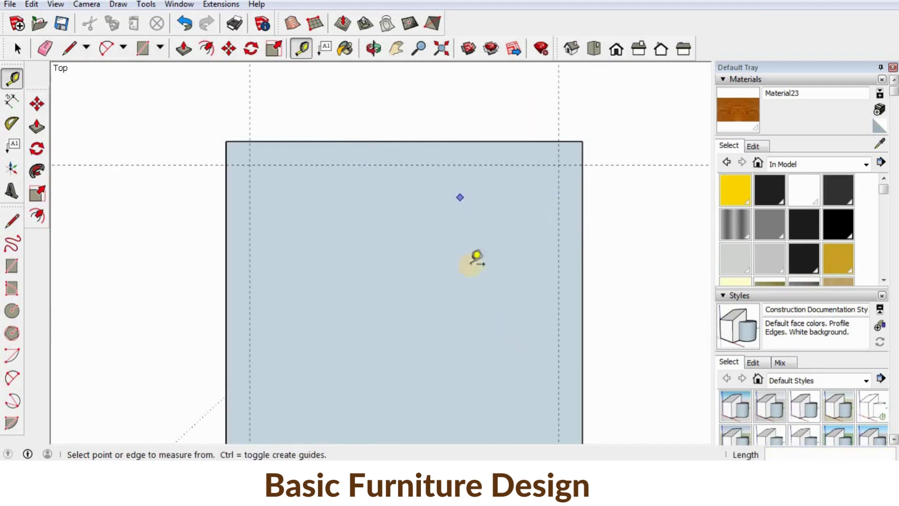
scroll(461, 201, down, 2)
click(416, 384)
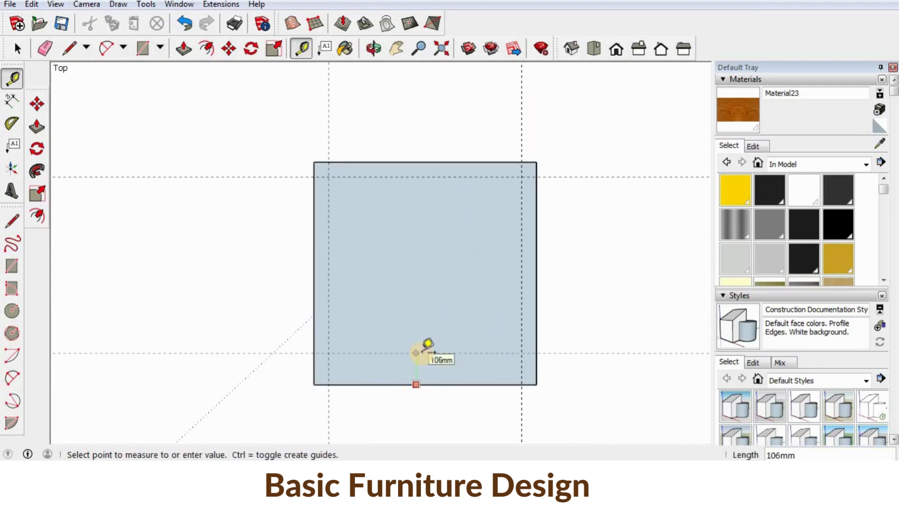
key(Return)
Place a vertical guide 250 mm inside the square's right edge
click(537, 237)
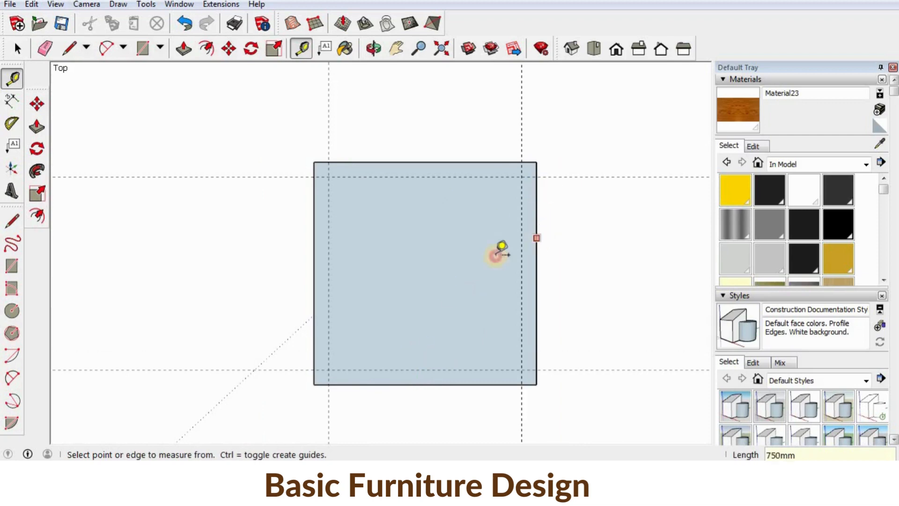
text(250)
key(Return)
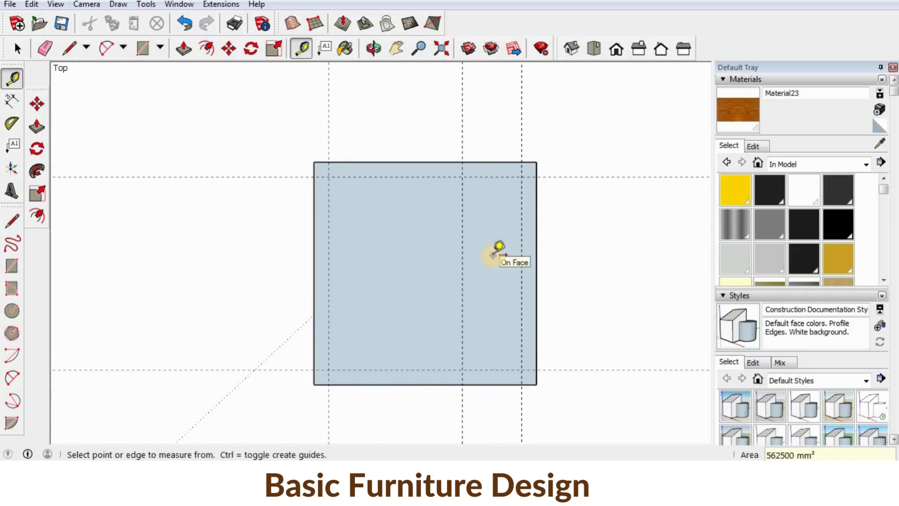
Draw 750 × 50 mm rectangles along the square's upper, left and right edges, using the guides
click(142, 49)
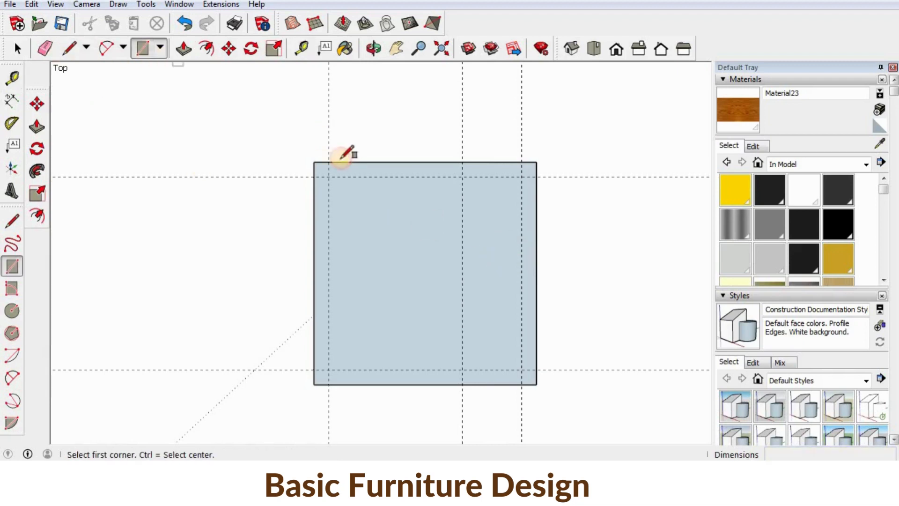
click(314, 162)
click(537, 177)
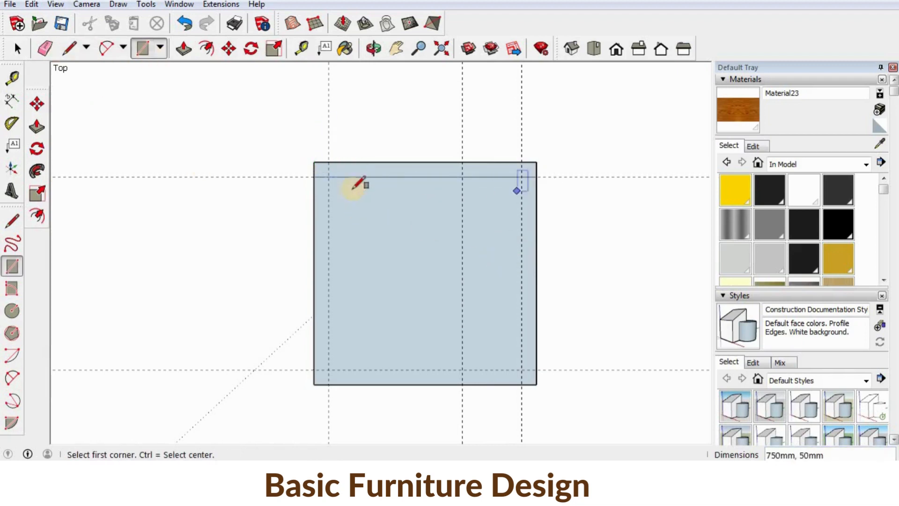
click(314, 162)
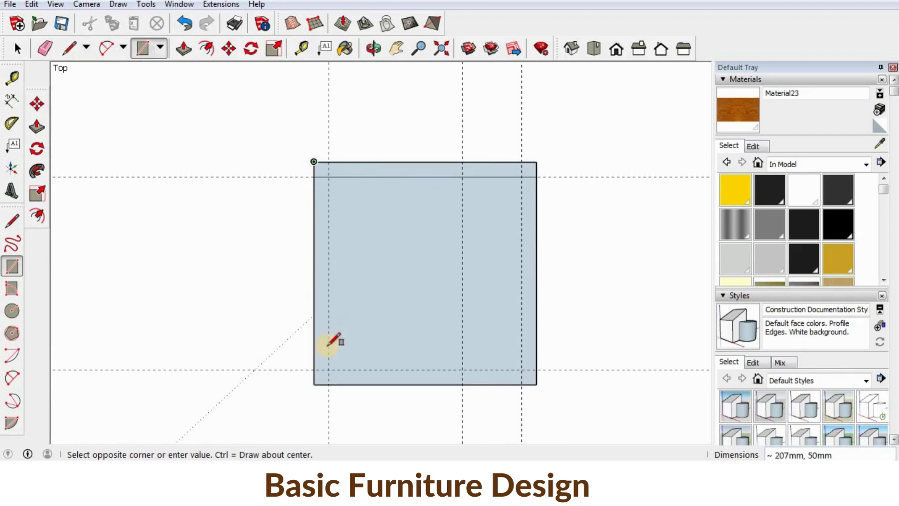
click(328, 384)
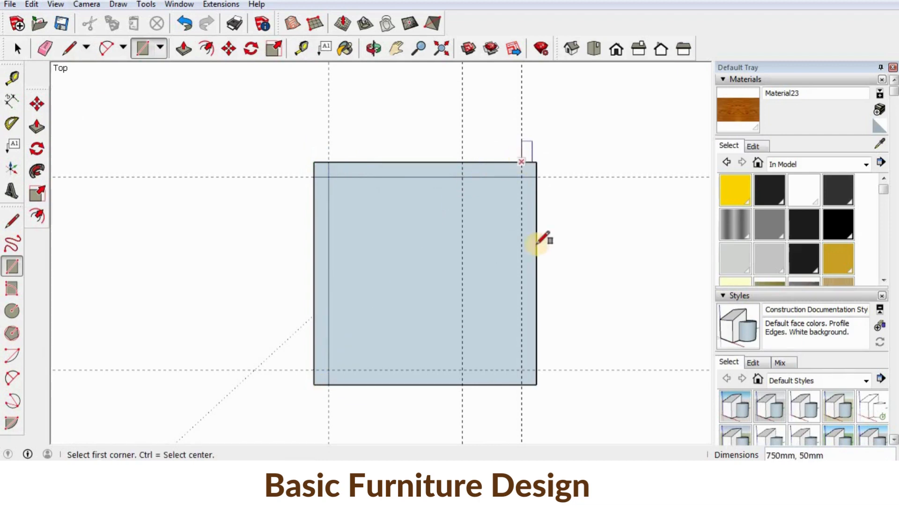
click(521, 161)
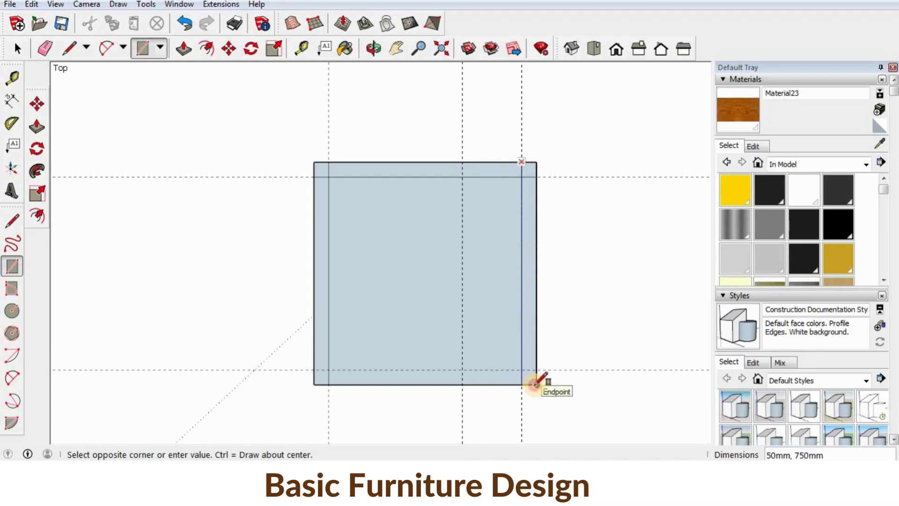
click(537, 384)
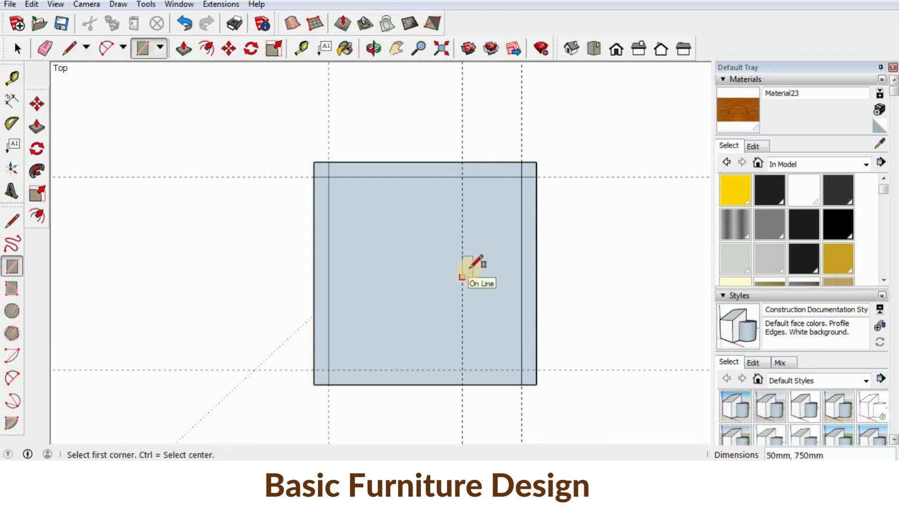
Draw a horizontal line from the right edge to the 250 mm guide, and from its end diagonals to the two right inner corners
key(l)
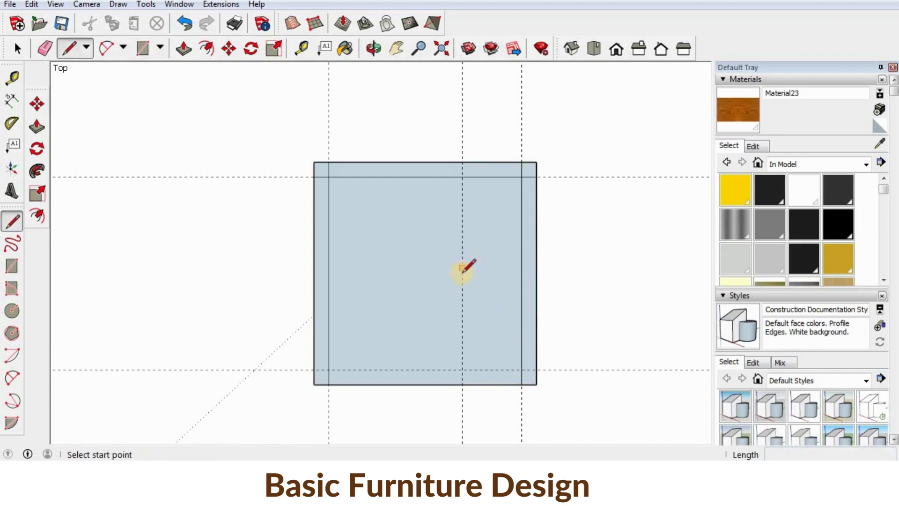
click(536, 280)
click(462, 280)
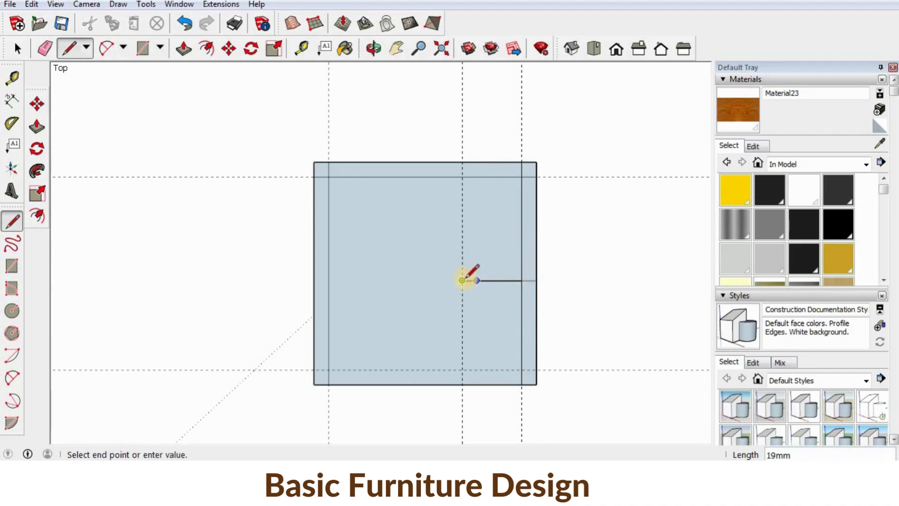
click(520, 176)
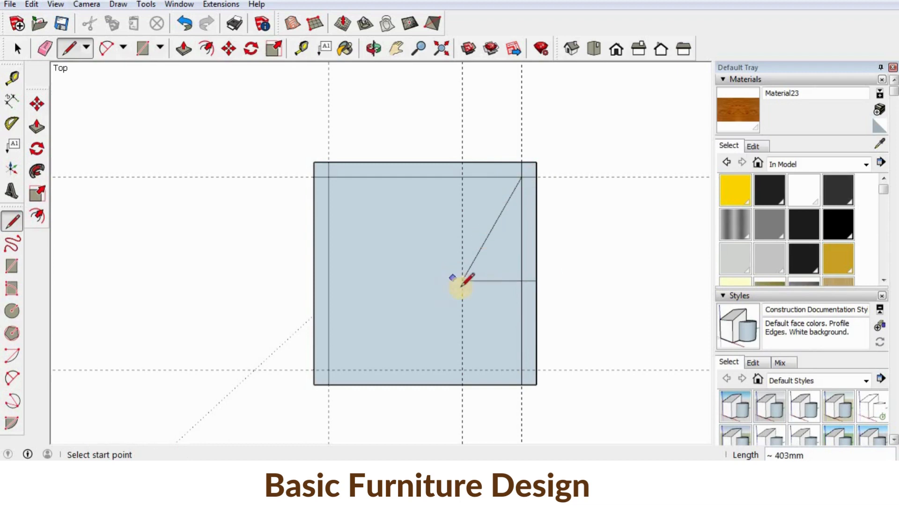
click(462, 280)
click(521, 370)
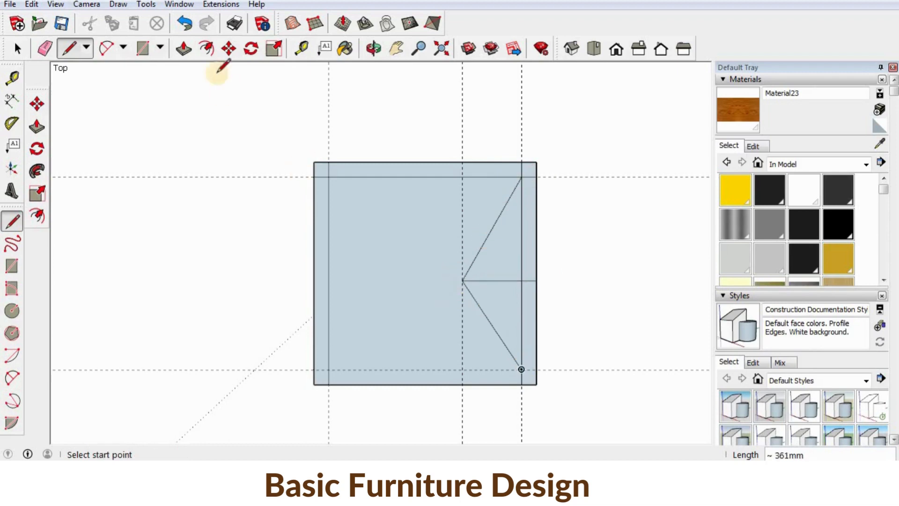
Draw a 50 mm wide rectangle along the square's lower edge, up to the guide
click(143, 48)
click(313, 370)
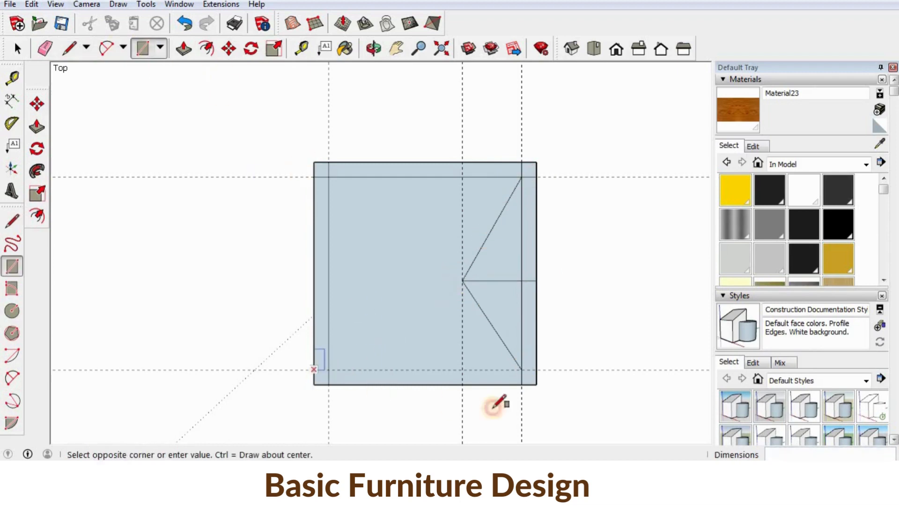
click(537, 385)
Copy the upper diagonal line 50 mm to the left along the upper strip's inner edge
scroll(457, 311, up, 2)
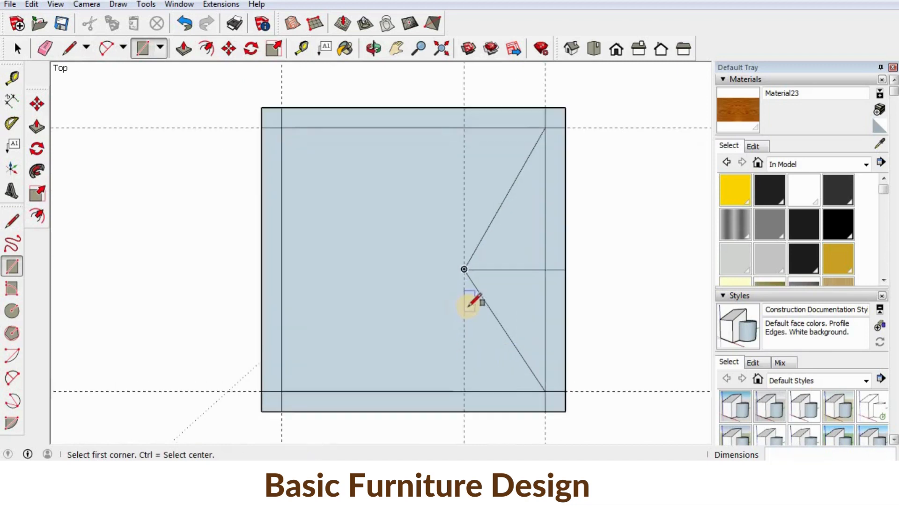
scroll(472, 303, down, 2)
key(space)
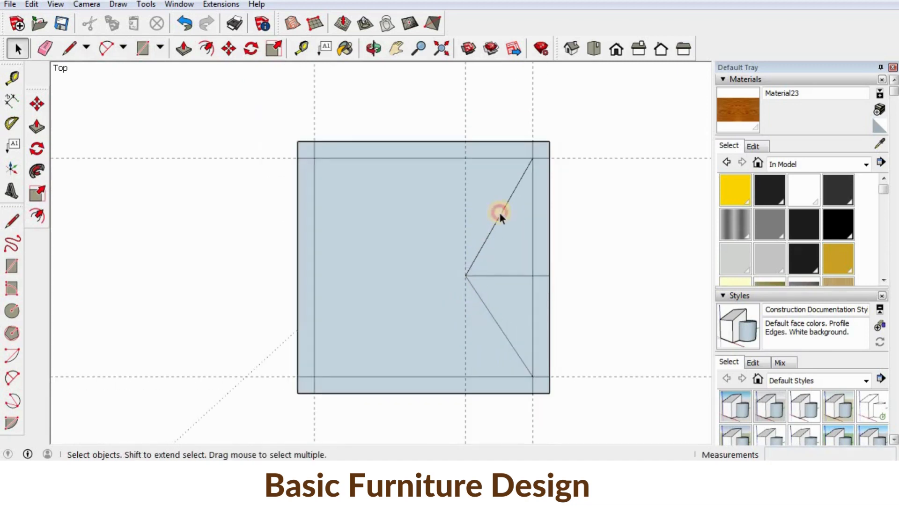
click(499, 213)
key(m)
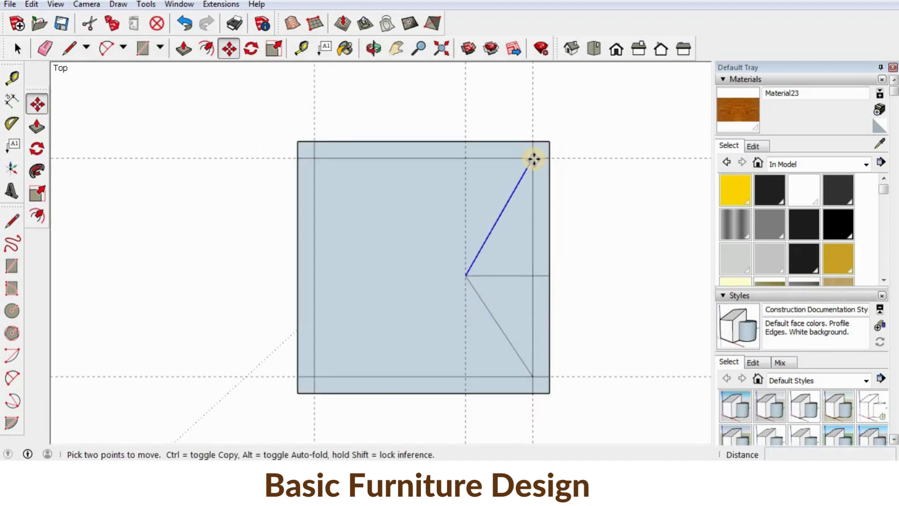
click(532, 158)
key(ctrl)
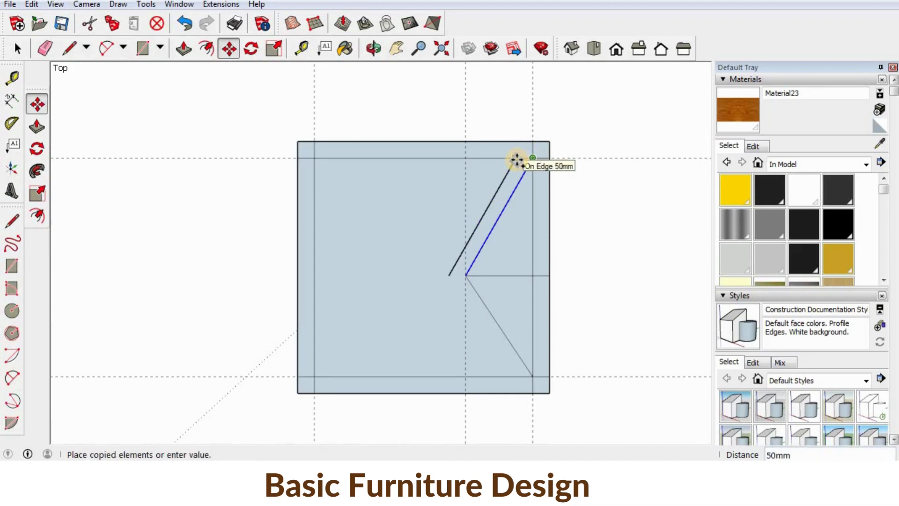
click(516, 161)
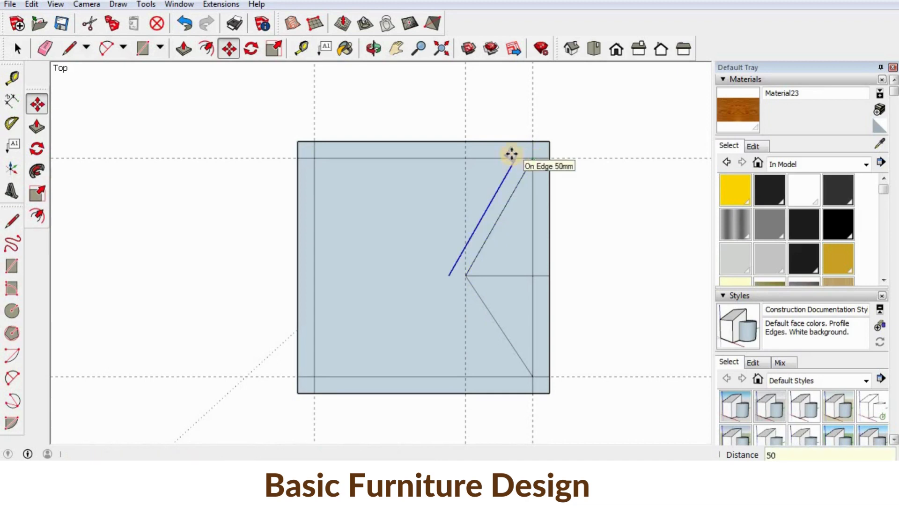
Copy the lower diagonal line 50 mm to the left along the lower strip's inner edge
key(space)
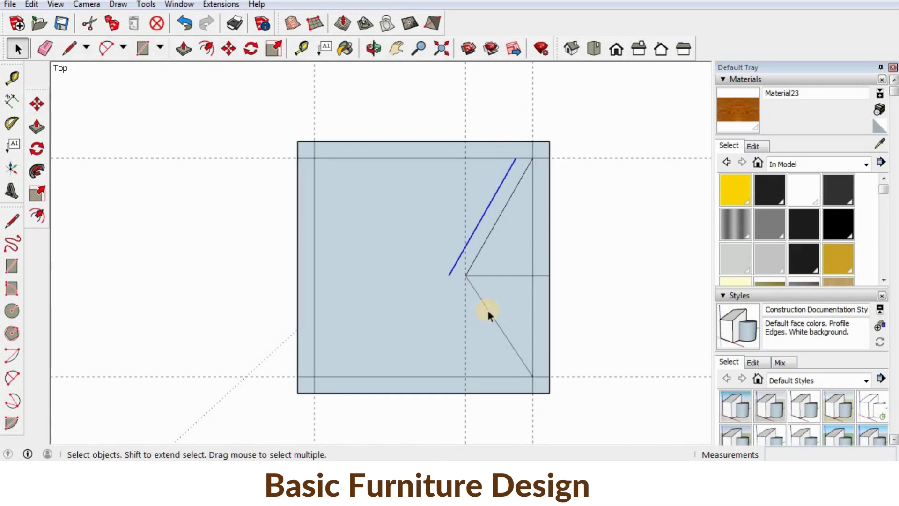
key(m)
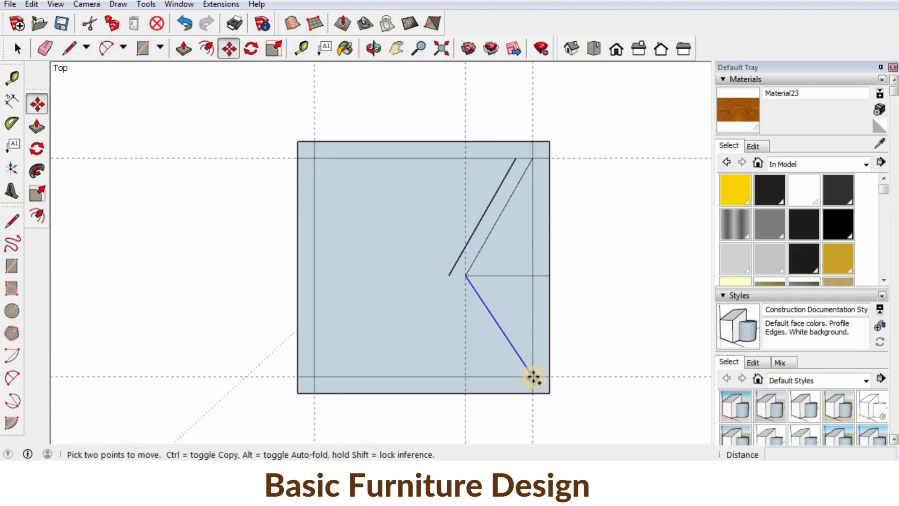
click(534, 376)
key(ctrl)
click(514, 377)
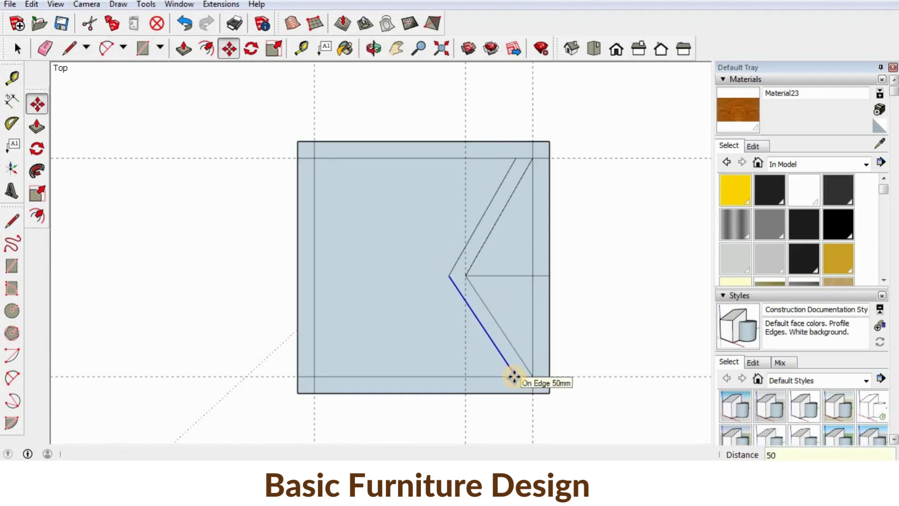
Delete both segments of the horizontal line between the diagonals' meeting point and the right edge
key(space)
click(507, 275)
click(506, 276)
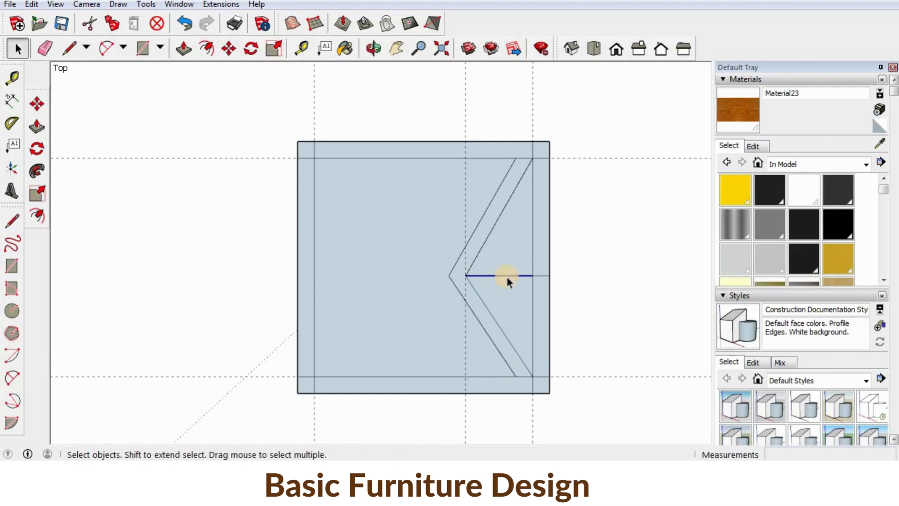
key(Delete)
click(540, 275)
key(Delete)
Delete the guides and the leftover geometry to the right of the diagonals, leaving the V-notched outline
scroll(527, 249, down, 2)
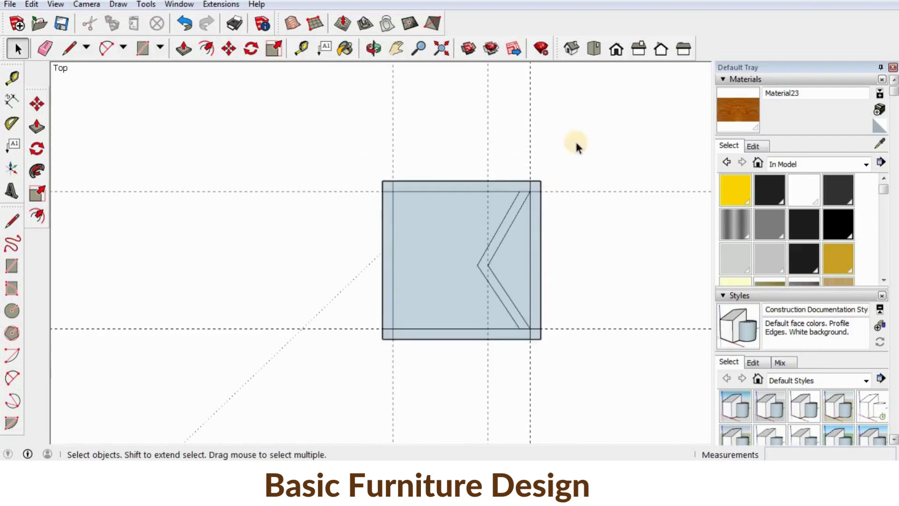
drag(575, 141, 337, 166)
key(Delete)
drag(584, 345, 552, 176)
key(Delete)
drag(558, 258, 523, 277)
key(Delete)
drag(543, 373, 538, 363)
key(Delete)
drag(568, 154, 544, 233)
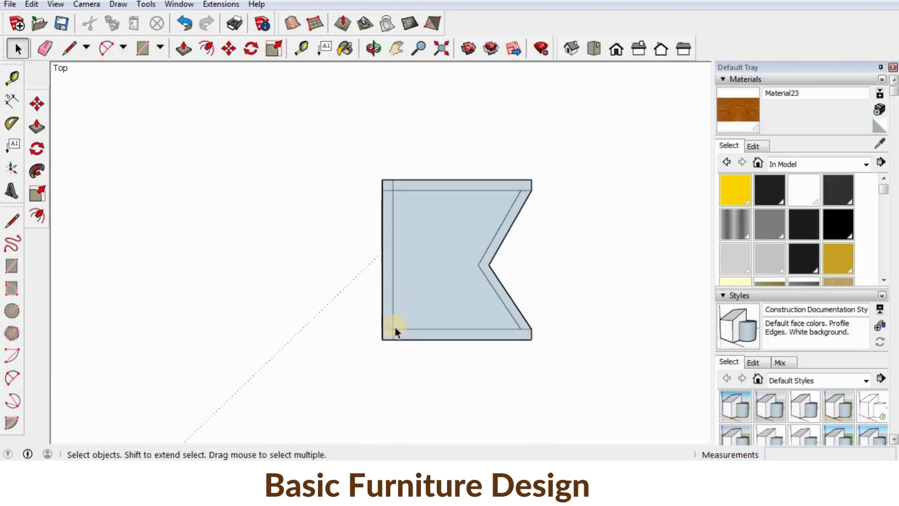
Delete the leftover strip edges and the inner face of the notched outline to leave a hollow 50 mm wide frame
scroll(396, 324, up, 2)
scroll(381, 183, up, 2)
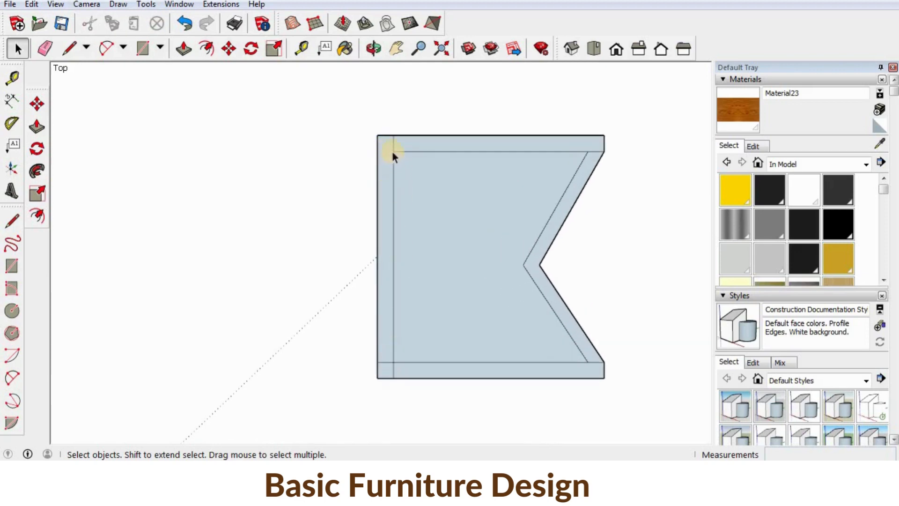
click(521, 293)
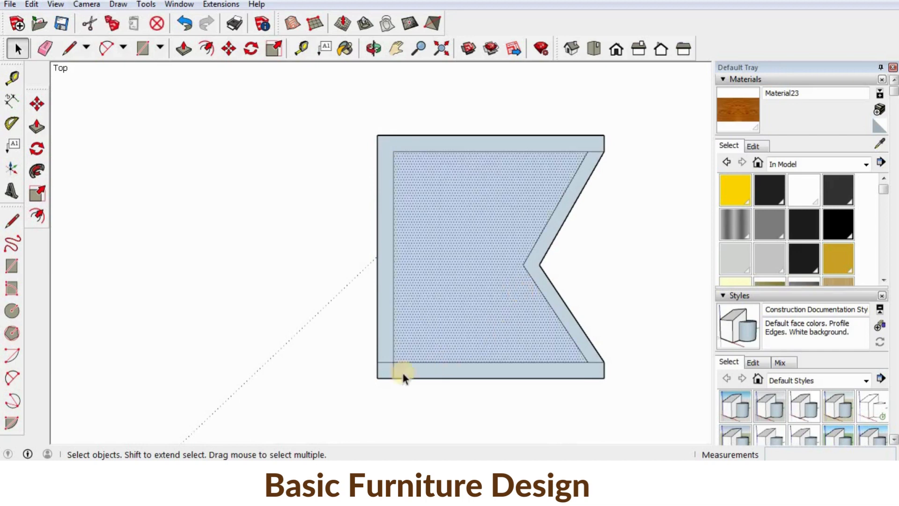
key(Delete)
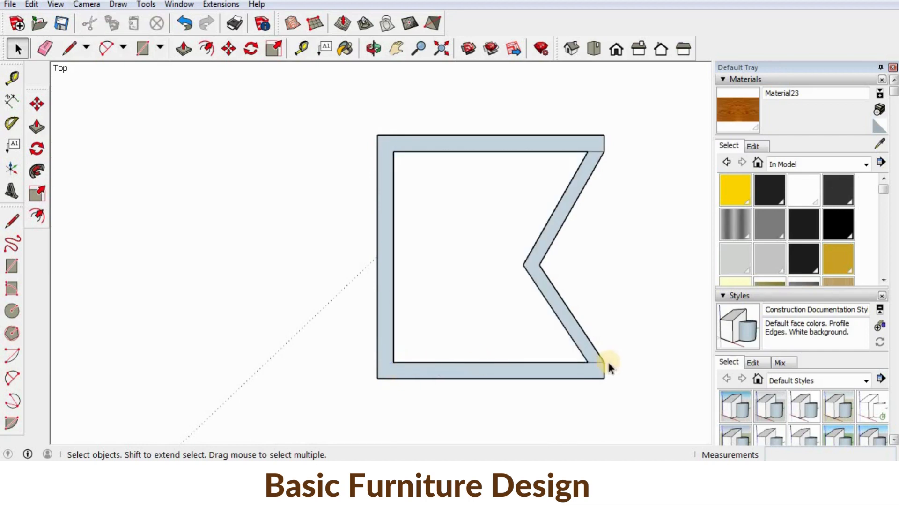
Delete the remaining short divider edges at the frame's corners to merge it into one continuous face
click(574, 173)
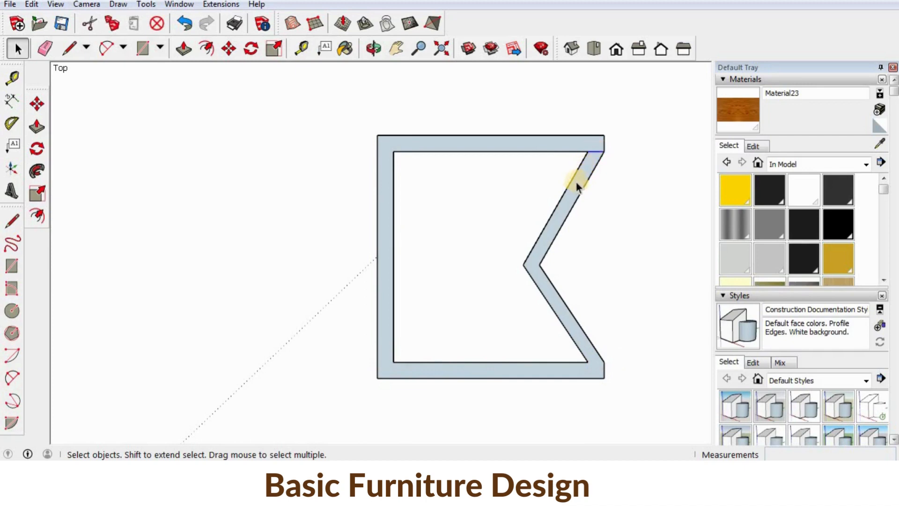
click(416, 205)
scroll(390, 248, down, 2)
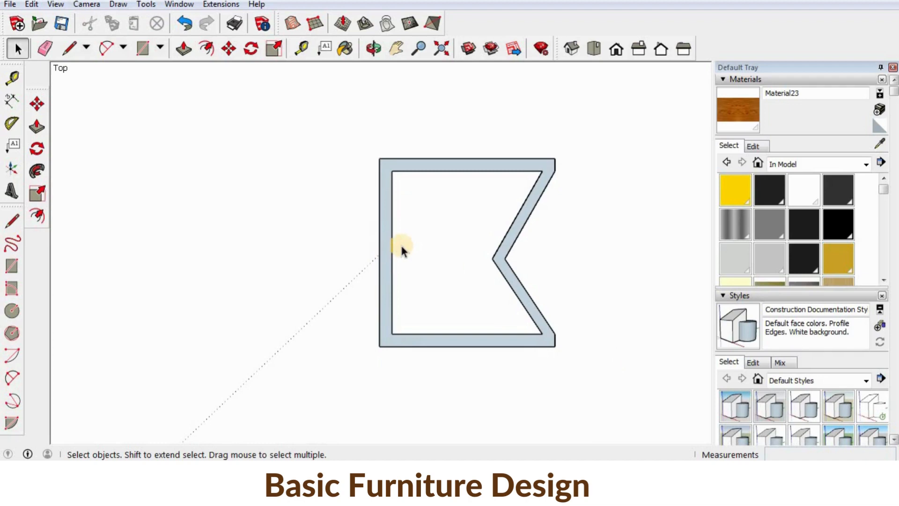
Extrude the V-notched frame face 50 mm with Push/Pull
click(184, 48)
middle_drag(475, 256, 449, 304)
click(446, 294)
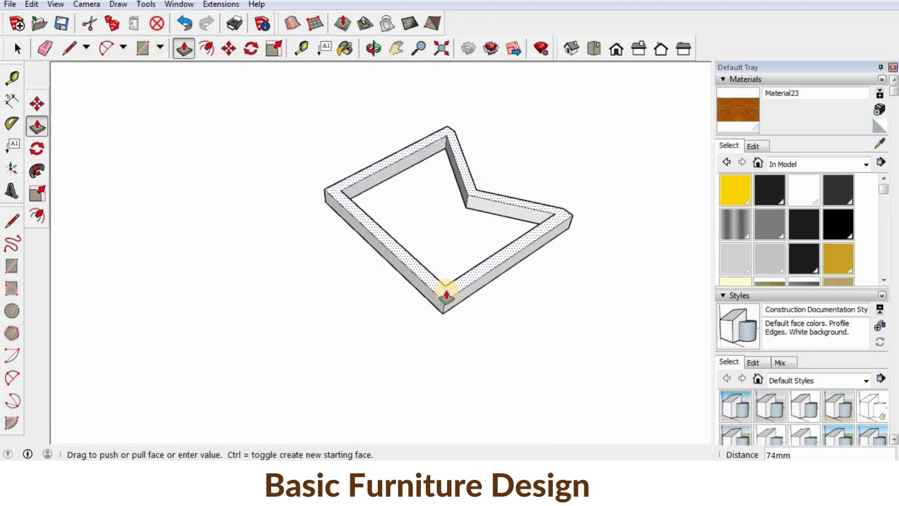
key(Return)
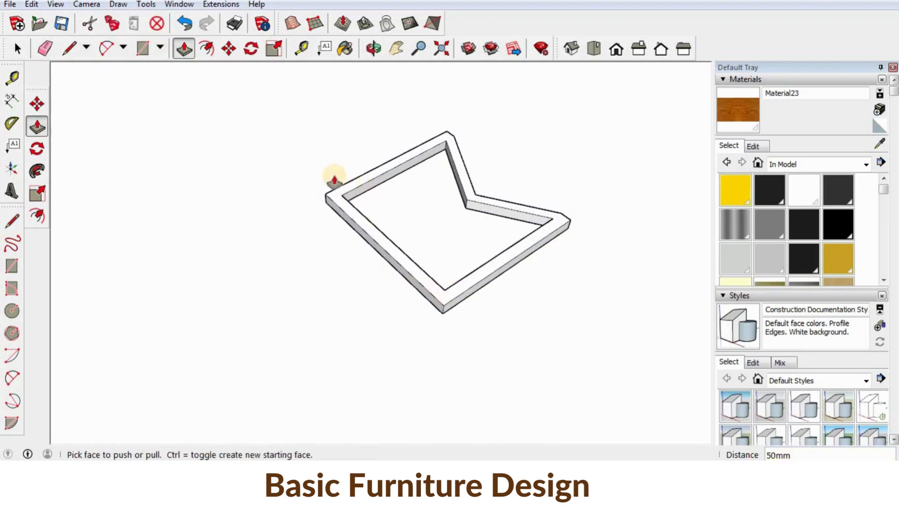
Draw lines extending the upper bar's inner edge across the frame face to the outer edge at both ends
scroll(338, 194, up, 2)
scroll(337, 193, up, 2)
middle_drag(358, 227, 372, 239)
key(l)
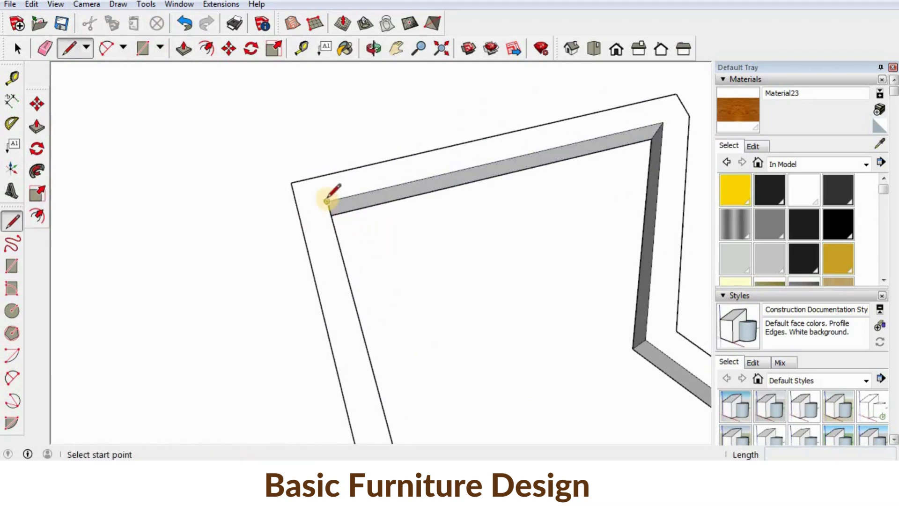
click(327, 201)
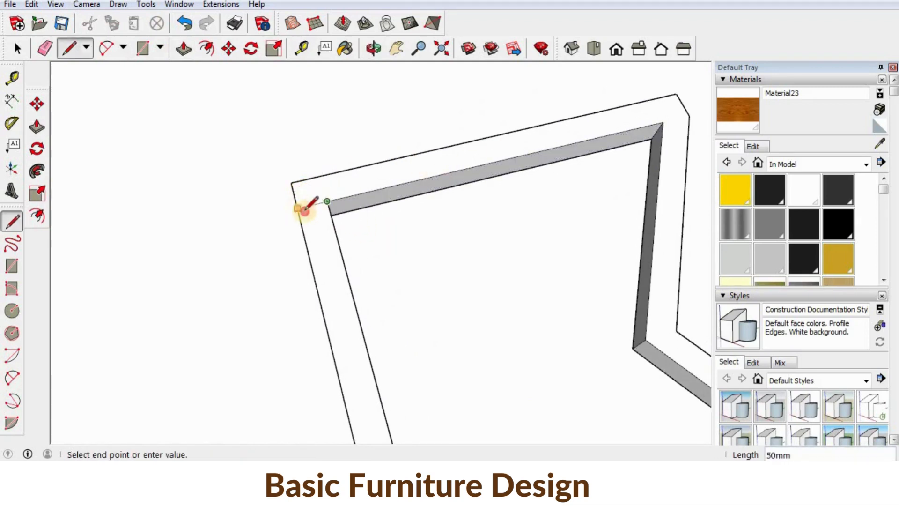
click(297, 208)
click(297, 207)
click(660, 122)
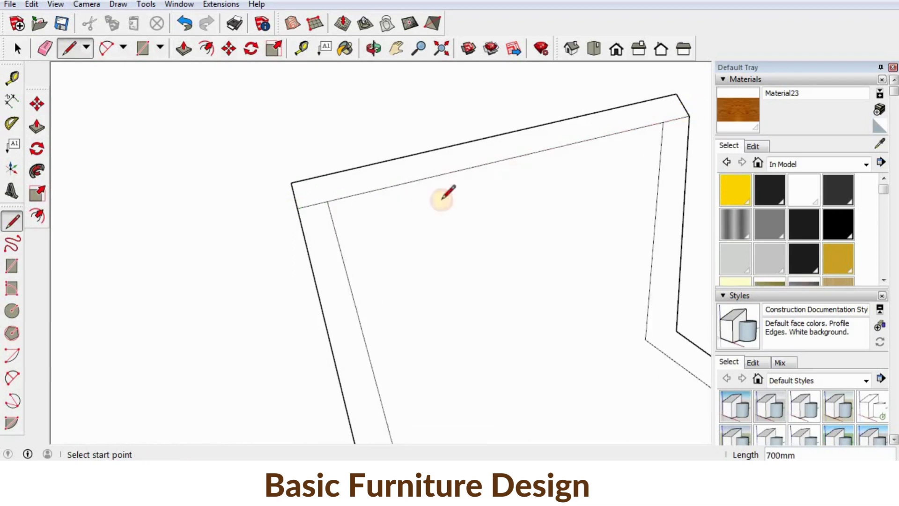
Delete the face filling the frame's opening
key(space)
click(460, 223)
key(Delete)
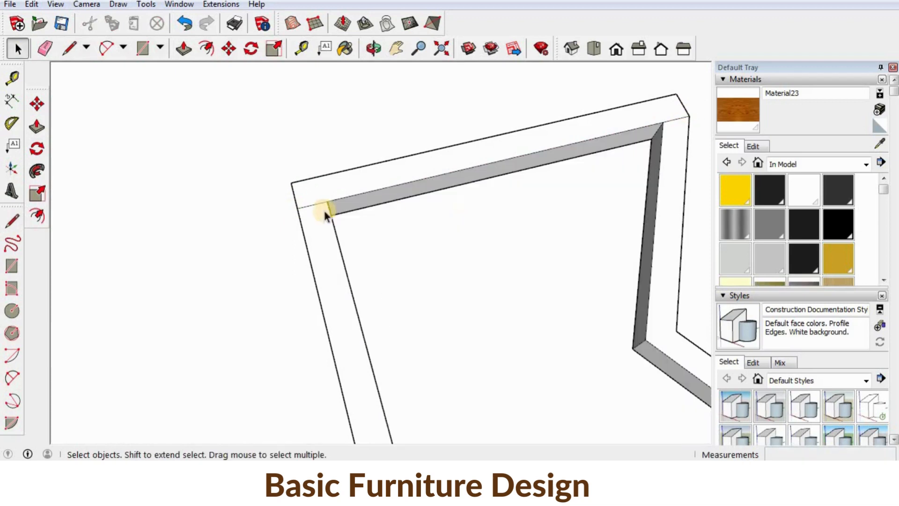
Copy the two short divider lines at the upper bar's ends 25 mm toward the frame's outer edge
click(679, 121)
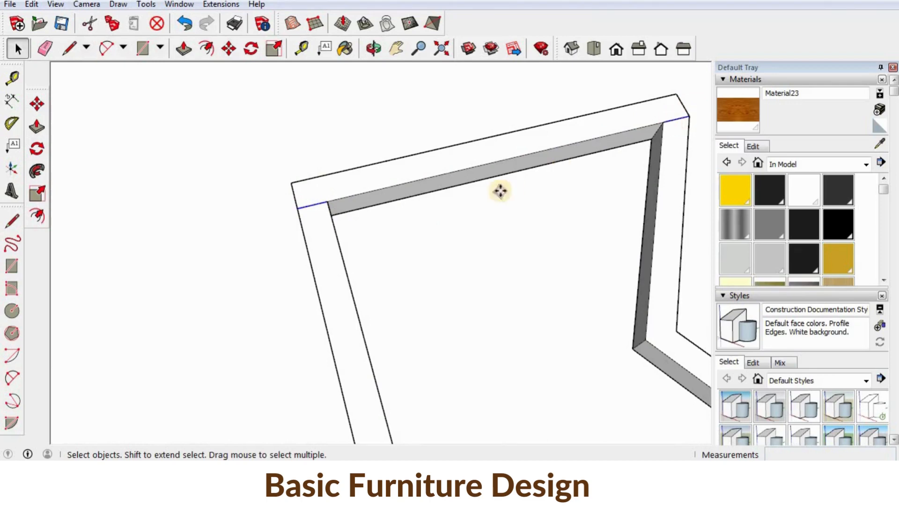
key(m)
key(ctrl)
click(298, 203)
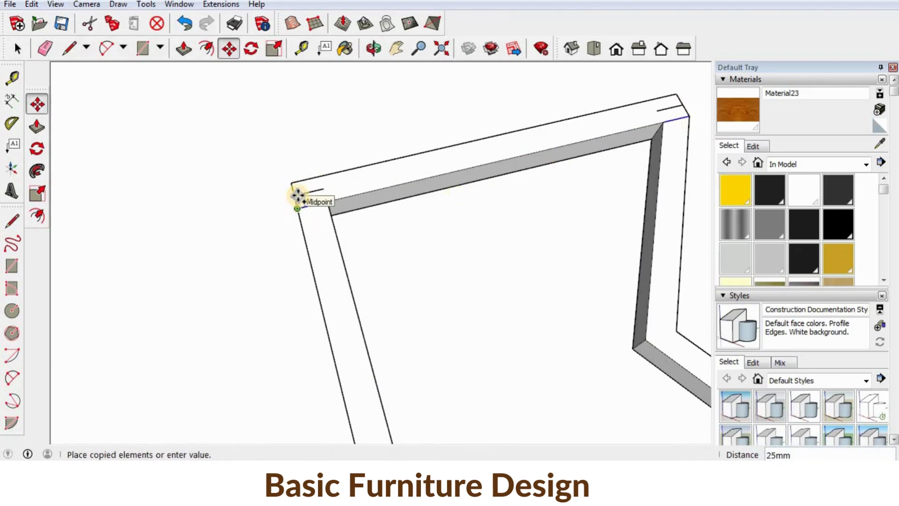
text(25)
key(Return)
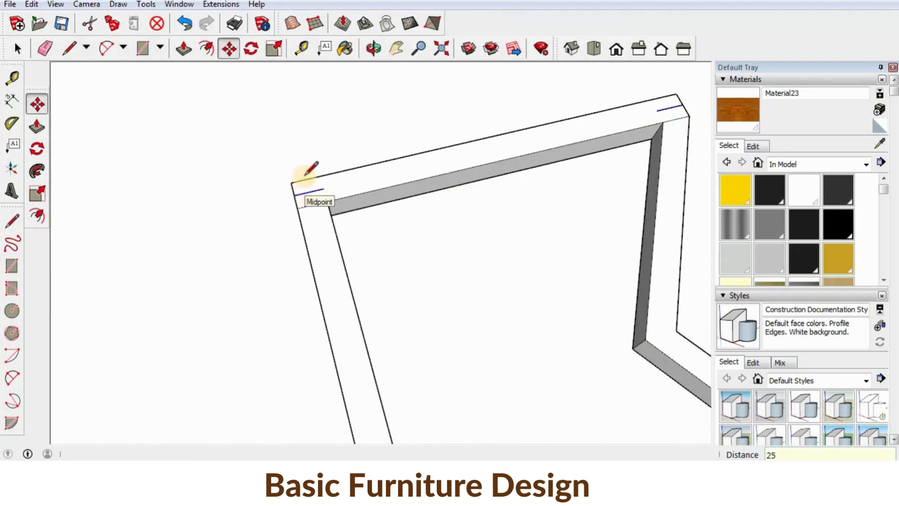
Draw a 25 mm line at each end of the upper bar to close the small corner rectangles
key(l)
click(323, 188)
click(327, 201)
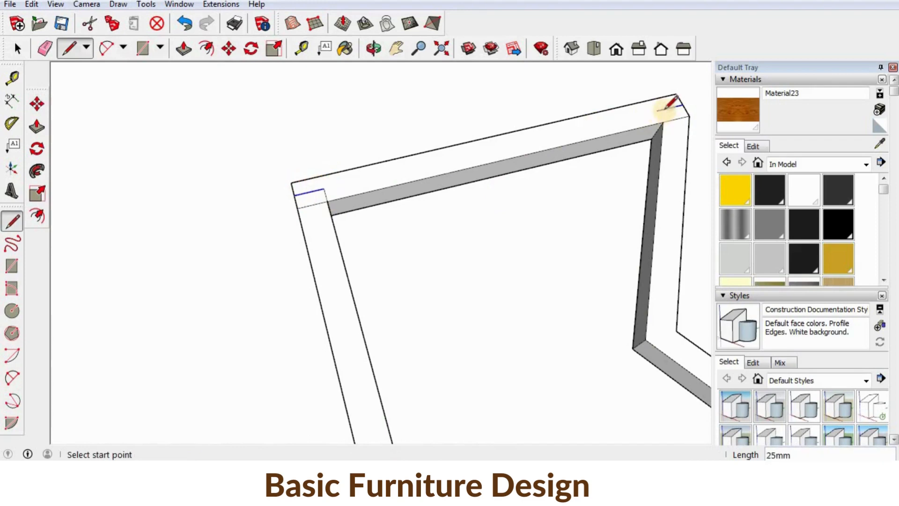
click(660, 110)
click(662, 123)
scroll(447, 154, down, 4)
key(space)
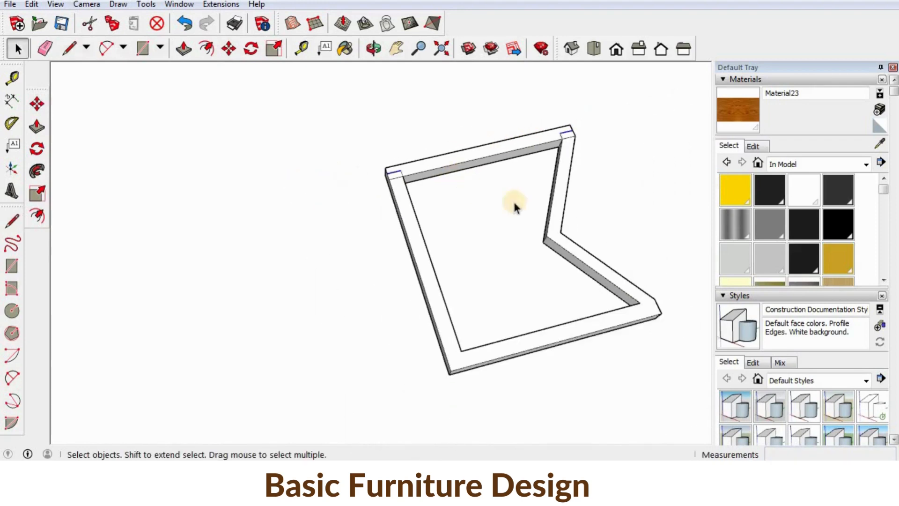
click(632, 205)
scroll(412, 175, down, 1)
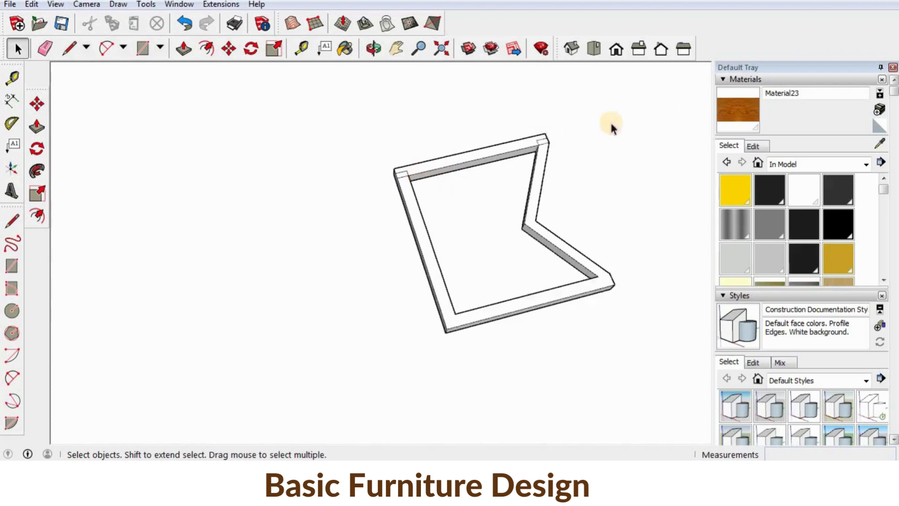
Select the whole frame and rotate it 90 degrees upright about its lower corner in the right side view
scroll(611, 128, down, 2)
drag(614, 91, 382, 277)
middle_drag(583, 158, 479, 192)
drag(607, 137, 338, 357)
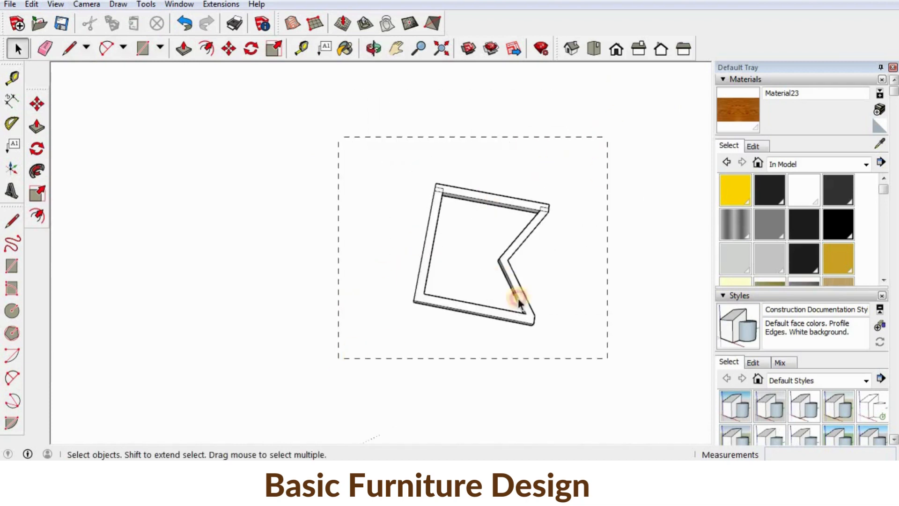
click(594, 49)
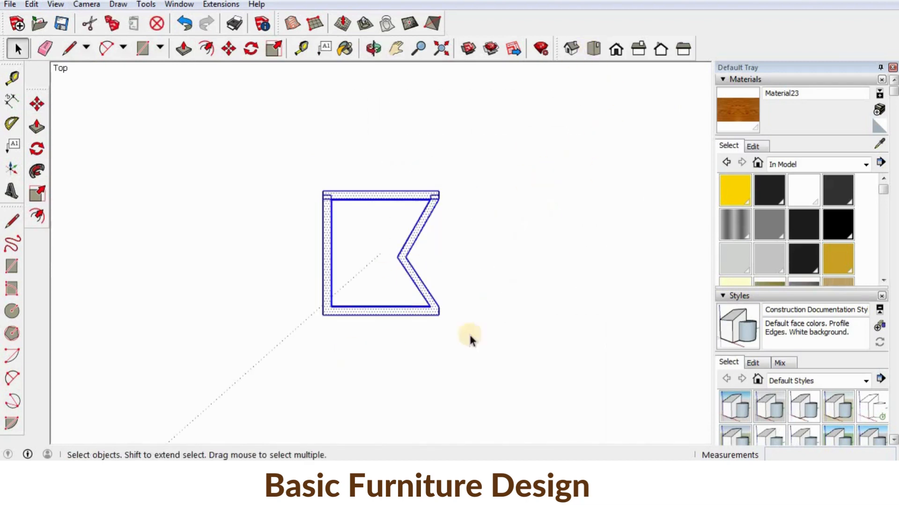
click(639, 49)
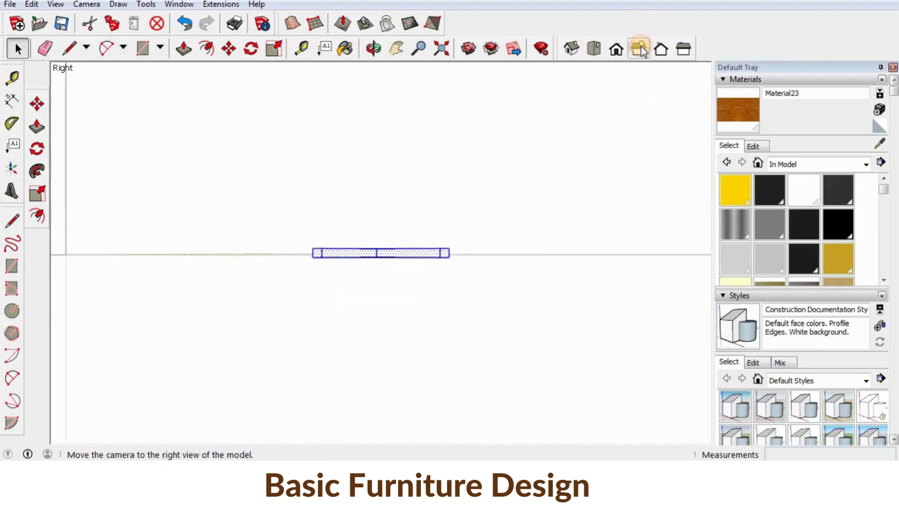
click(251, 49)
click(312, 257)
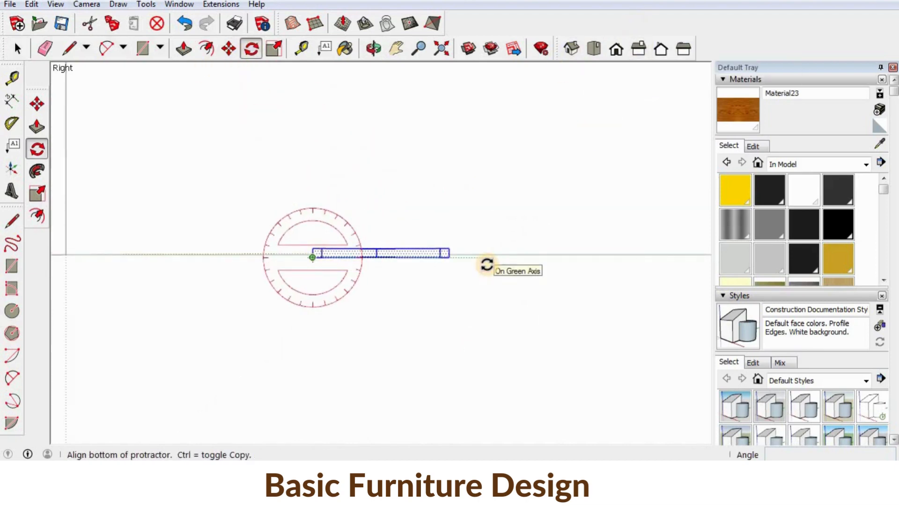
click(487, 265)
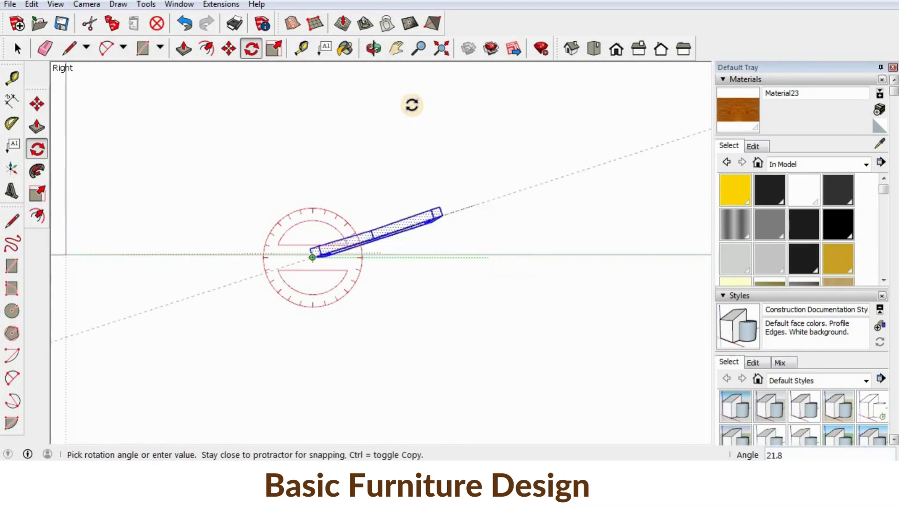
click(354, 94)
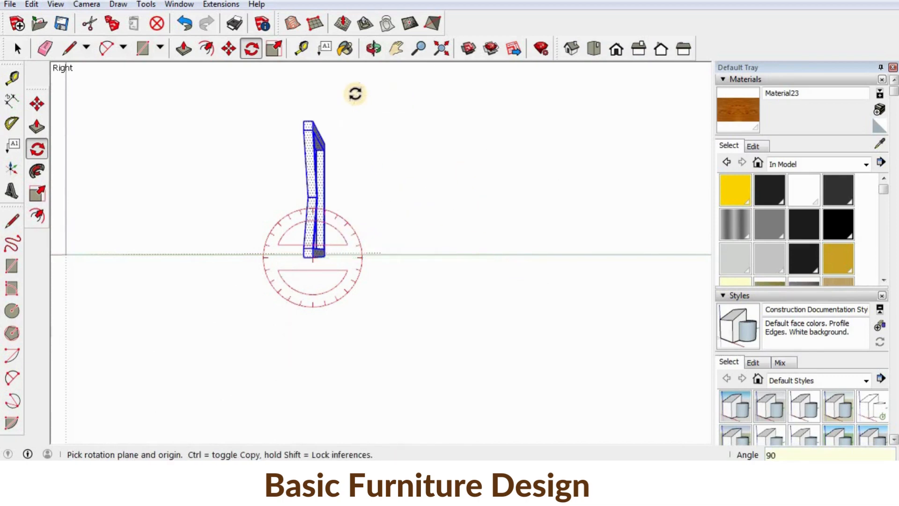
Copy the upright frame 1200 mm along the green axis as the second side leg
middle_drag(277, 169, 697, 255)
scroll(414, 252, down, 3)
key(space)
click(490, 119)
drag(490, 119, 294, 281)
key(m)
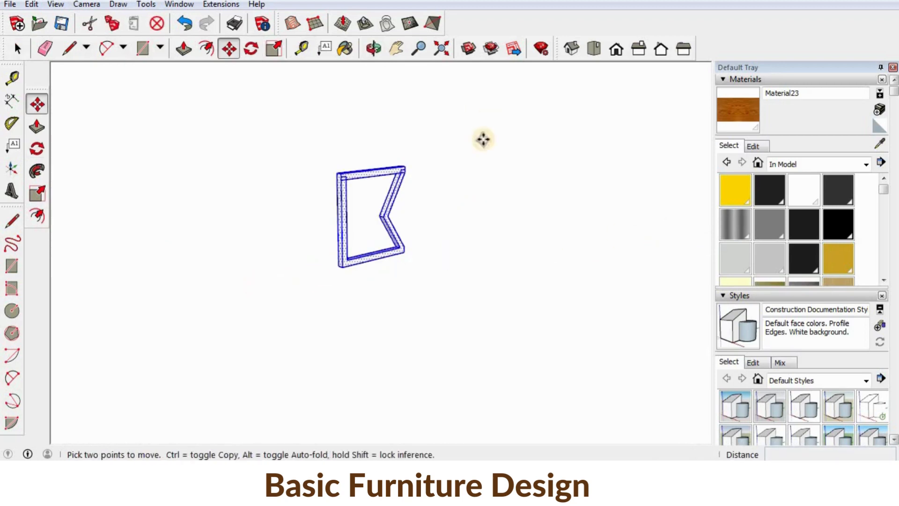
click(574, 48)
scroll(358, 311, up, 5)
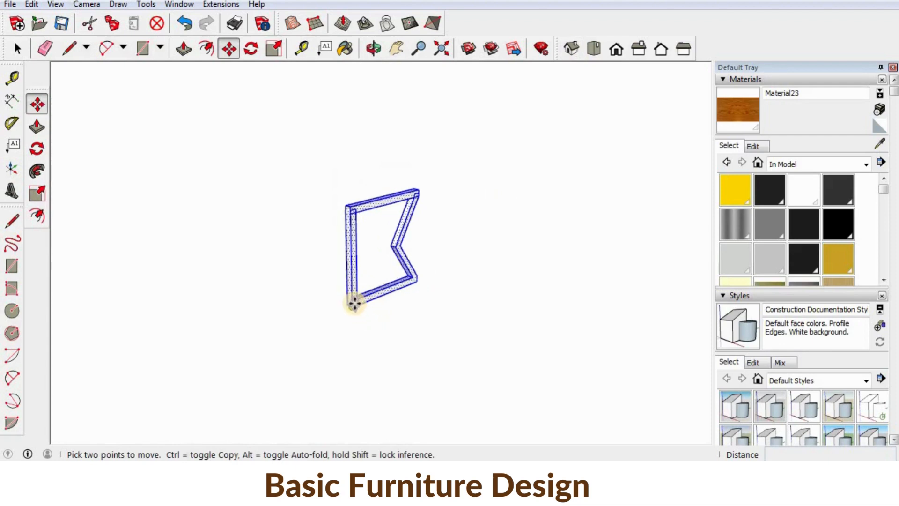
click(338, 306)
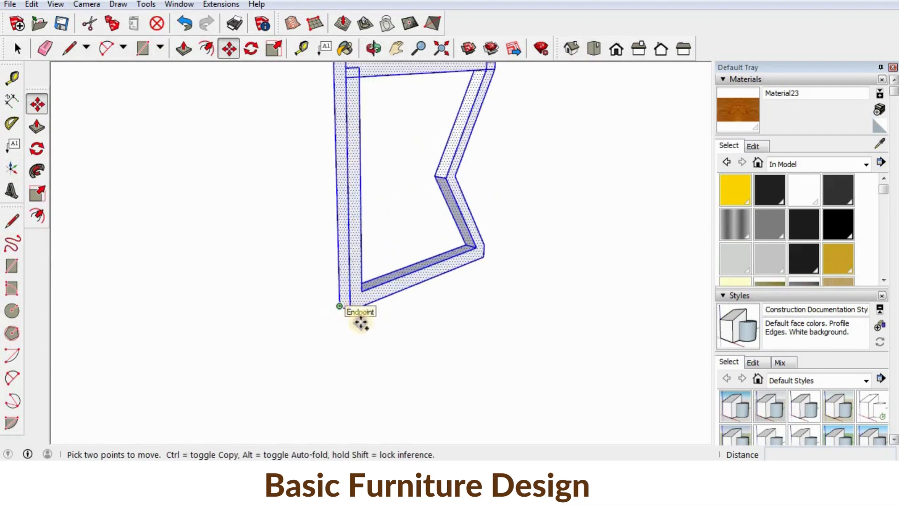
key(ctrl)
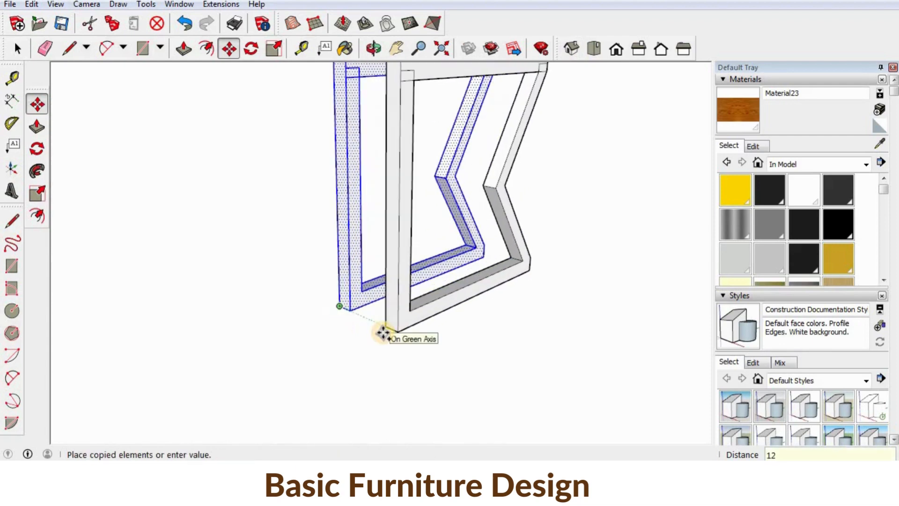
text(1200)
key(Return)
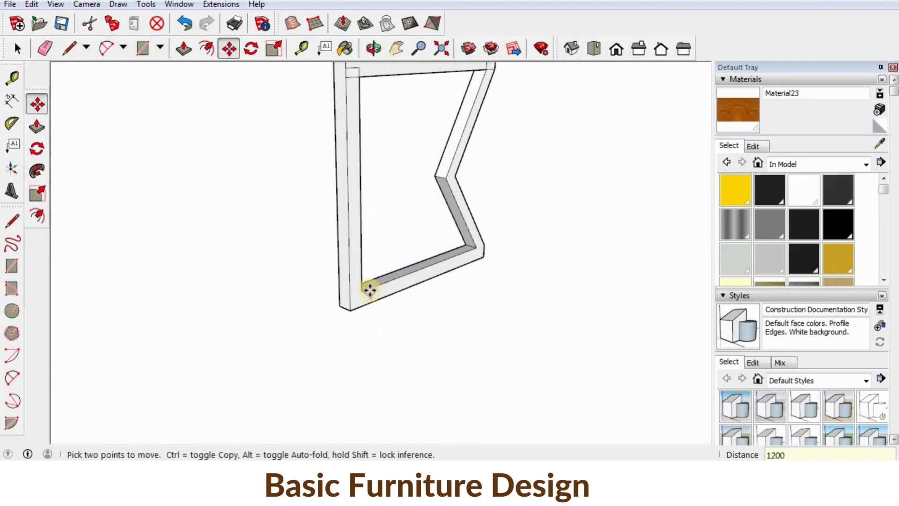
Push/Pull the two small rectangles on the upper bar's ends across to the opposite frame as connecting rails
scroll(337, 287, down, 3)
key(space)
right_click(546, 125)
click(712, 299)
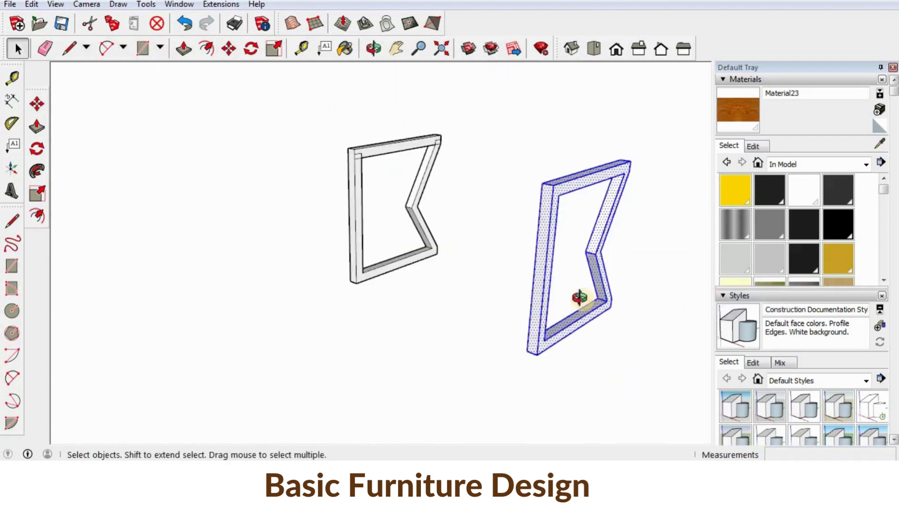
middle_drag(581, 297, 469, 200)
click(470, 201)
scroll(517, 189, up, 2)
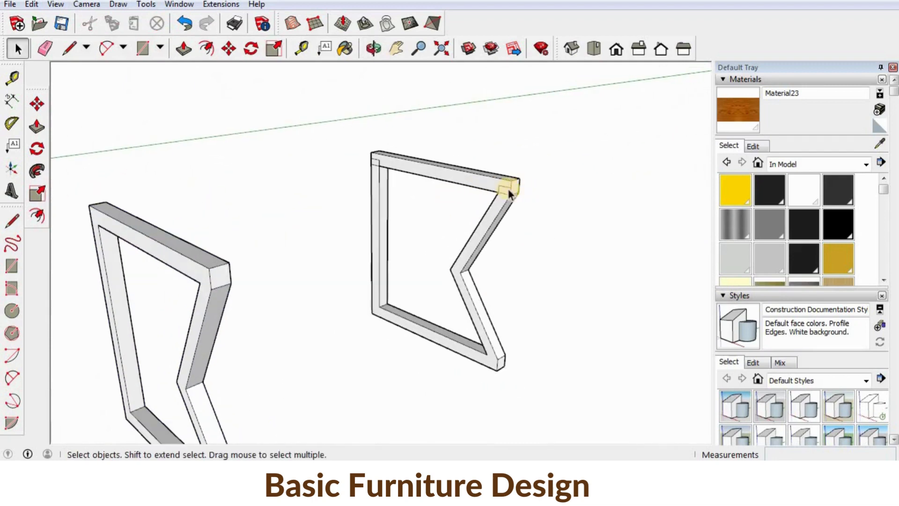
key(p)
drag(512, 188, 232, 265)
drag(371, 164, 104, 198)
click(104, 193)
Make a group of both leg frames and the connecting rails
middle_drag(246, 202, 9, 223)
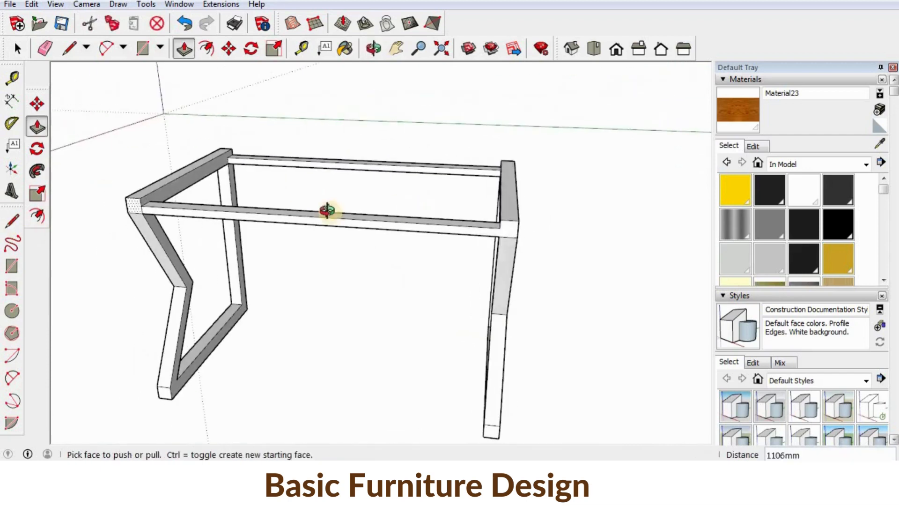
middle_drag(328, 210, 589, 195)
key(space)
drag(613, 165, 272, 393)
right_click(319, 243)
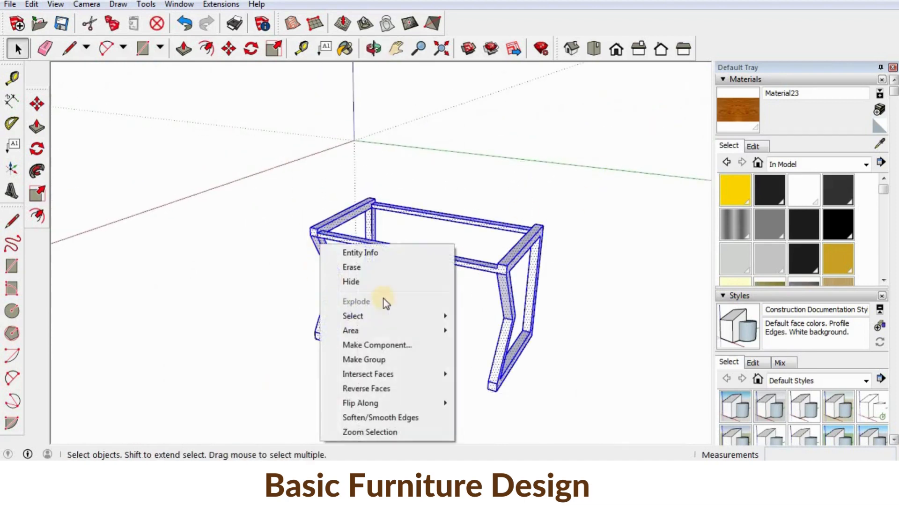
click(361, 359)
scroll(352, 253, up, 5)
scroll(370, 244, down, 7)
middle_drag(380, 251, 447, 212)
scroll(447, 212, up, 5)
click(315, 195)
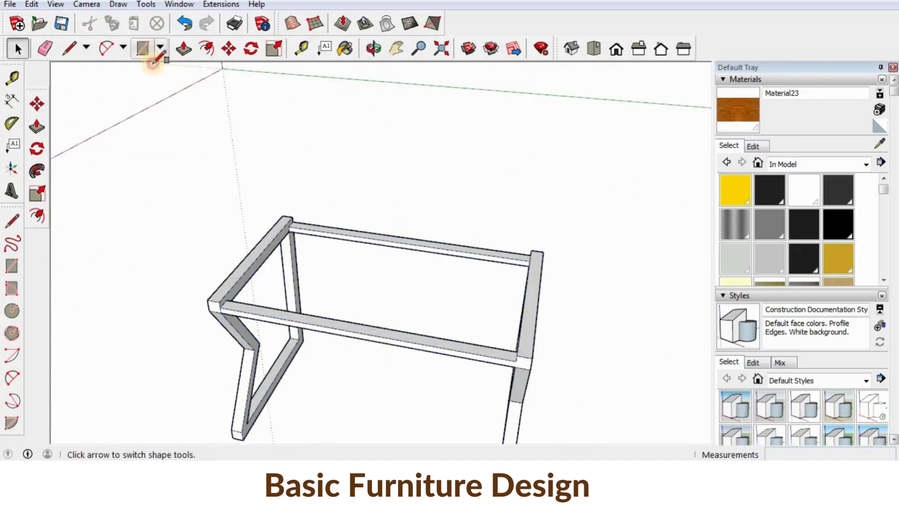
Draw a rectangle over the connecting rails, filling the opening between the two leg frames' upper bars as the tabletop
click(143, 49)
scroll(292, 220, up, 2)
scroll(292, 218, up, 1)
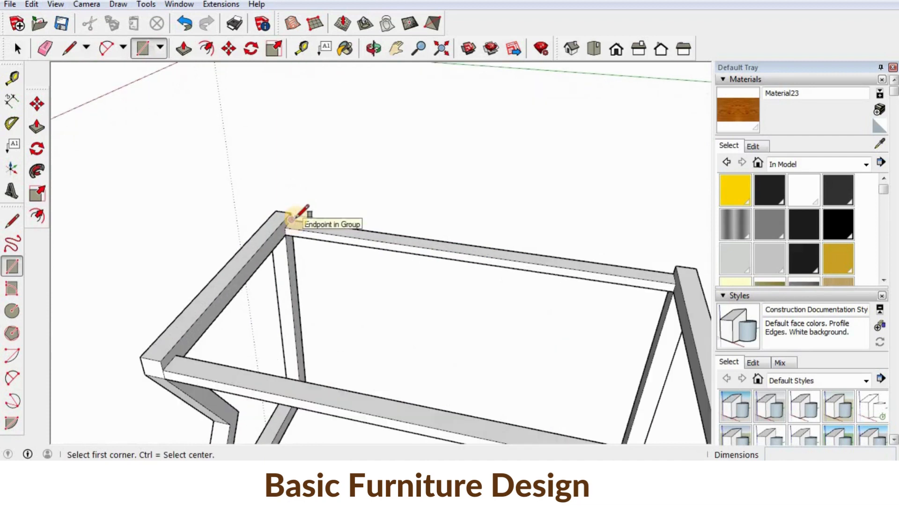
scroll(292, 218, up, 3)
scroll(301, 211, down, 4)
middle_drag(307, 254, 181, 275)
key(r)
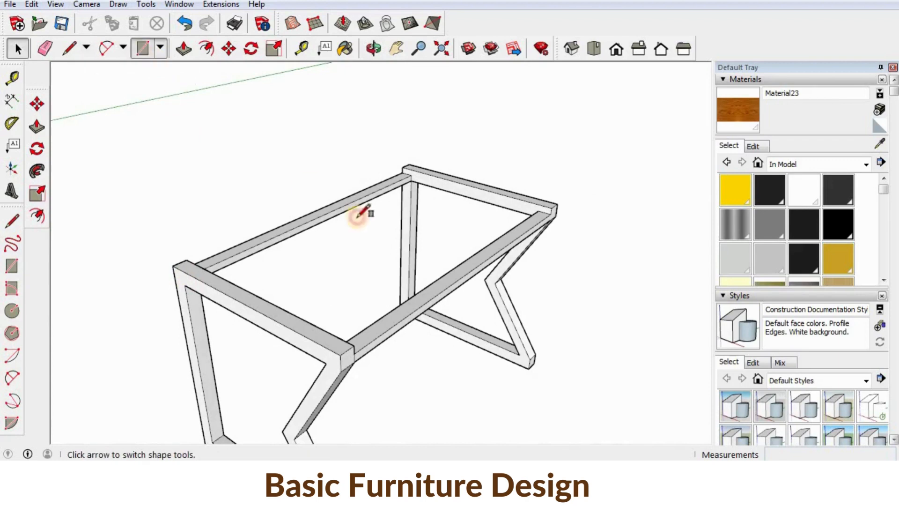
scroll(389, 157, up, 3)
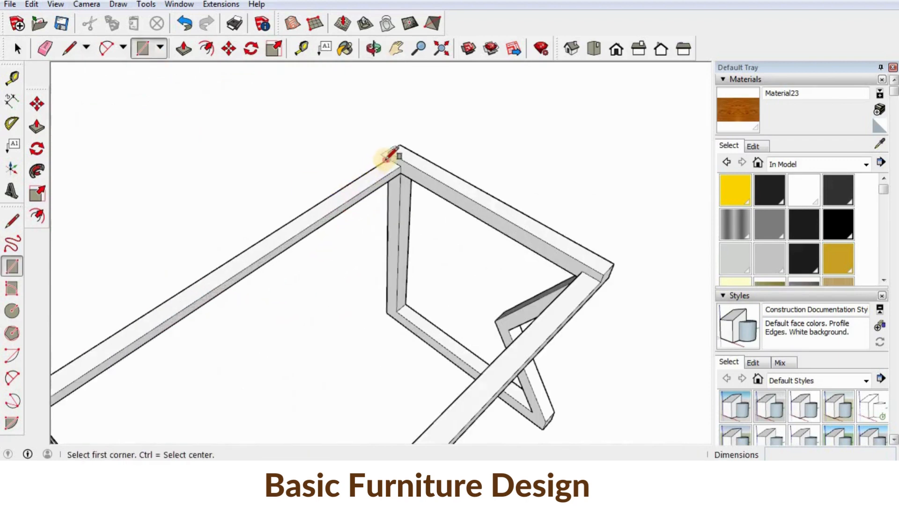
click(388, 156)
scroll(361, 381, down, 3)
scroll(331, 364, up, 5)
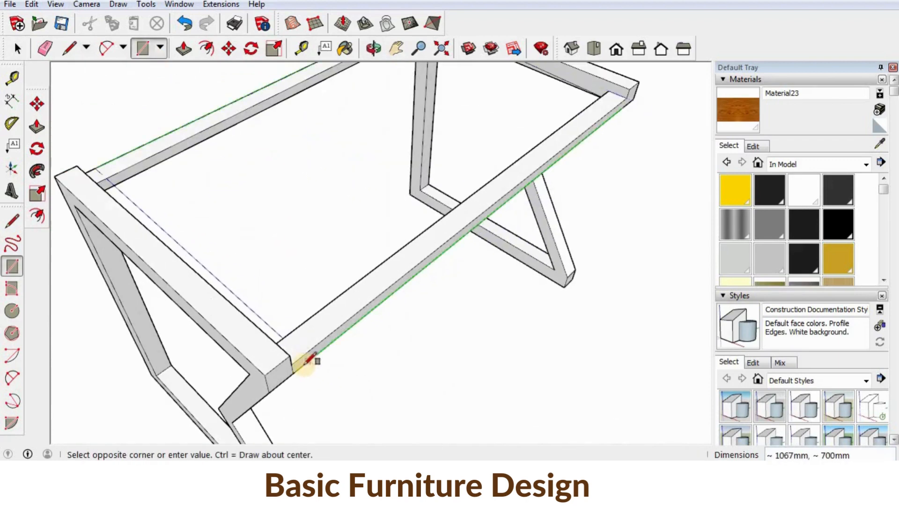
click(301, 361)
Push/Pull the tabletop rectangle up 25 mm, flush with the upper bars of the leg frames
mouse_move(341, 297)
middle_down()
mouse_move(240, 294)
mouse_move(416, 218)
middle_up()
click(380, 225)
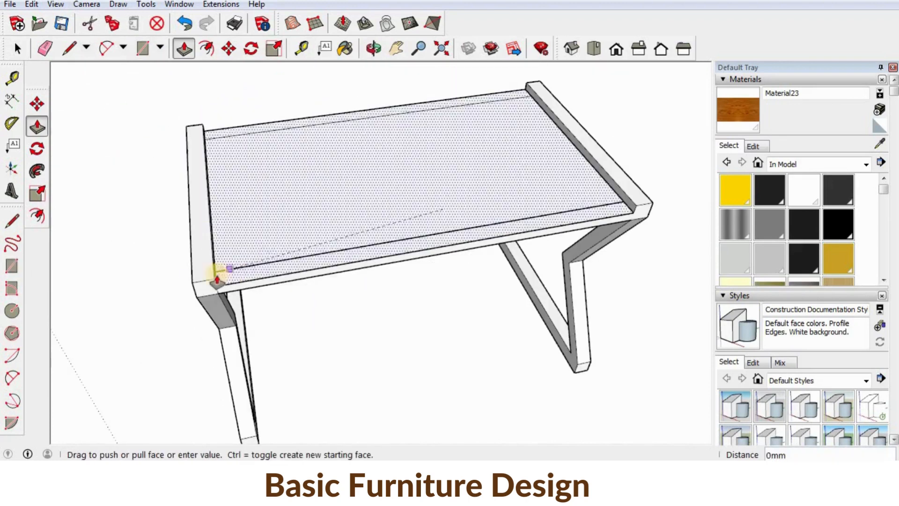
click(209, 279)
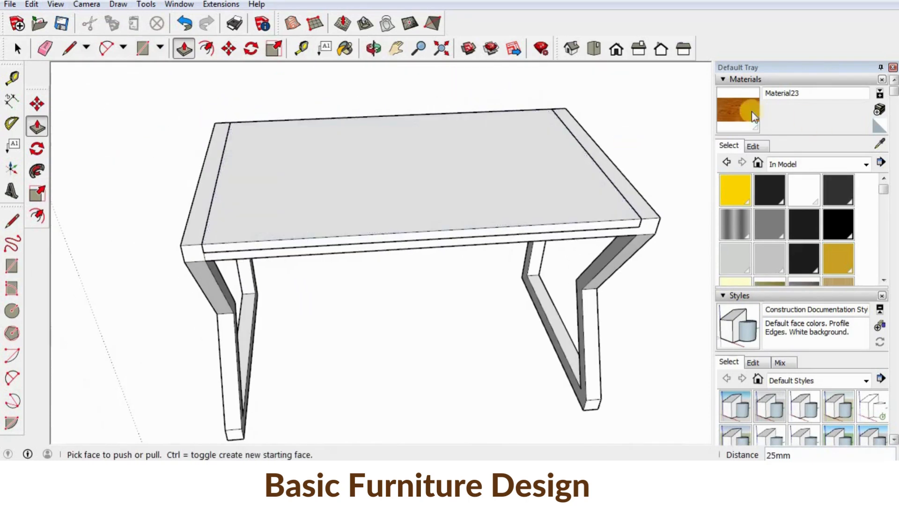
Paint the tabletop's upper face and front edge with the wood texture Material23
click(752, 117)
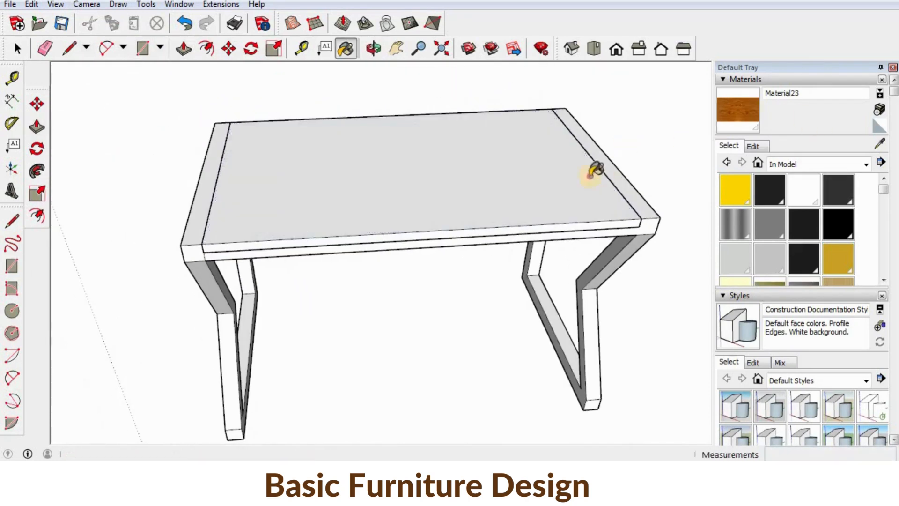
click(571, 216)
scroll(568, 216, up, 3)
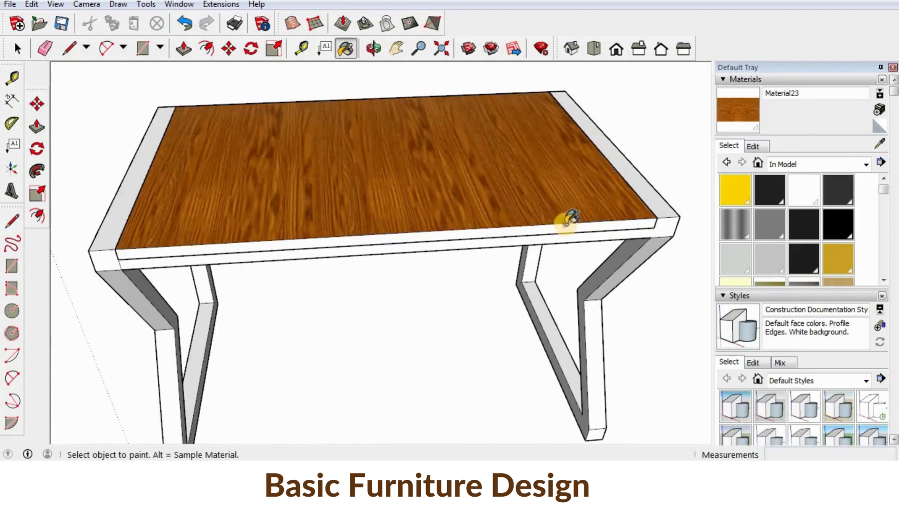
click(534, 226)
Rotate the wood texture on the tabletop so the grain runs lengthwise, and align its origin pin with the tabletop's rear corner
key(space)
right_click(468, 164)
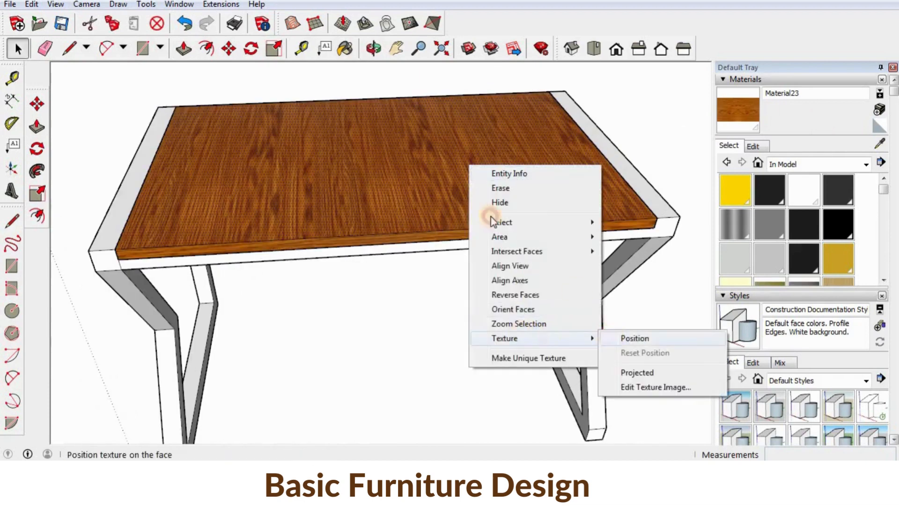
click(634, 338)
right_click(515, 197)
mouse_move(590, 250)
click(630, 251)
scroll(463, 208, down, 1)
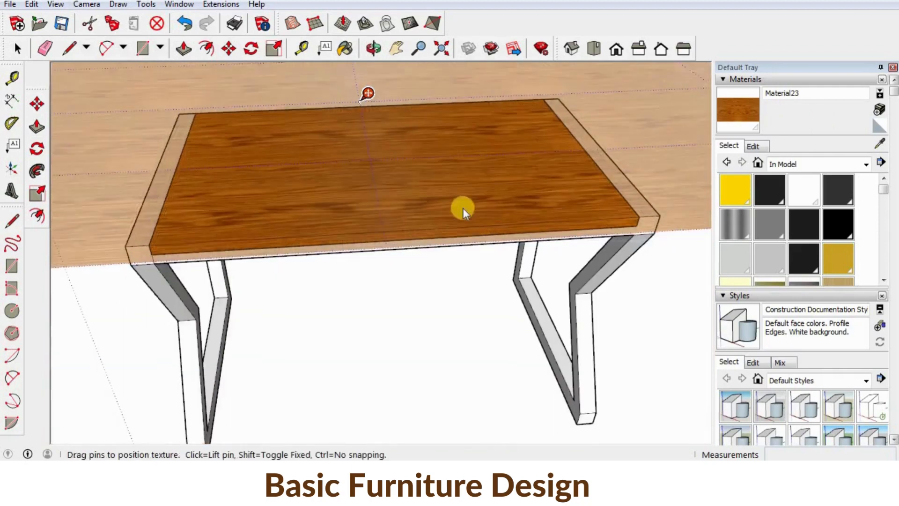
scroll(463, 208, down, 1)
drag(382, 108, 240, 118)
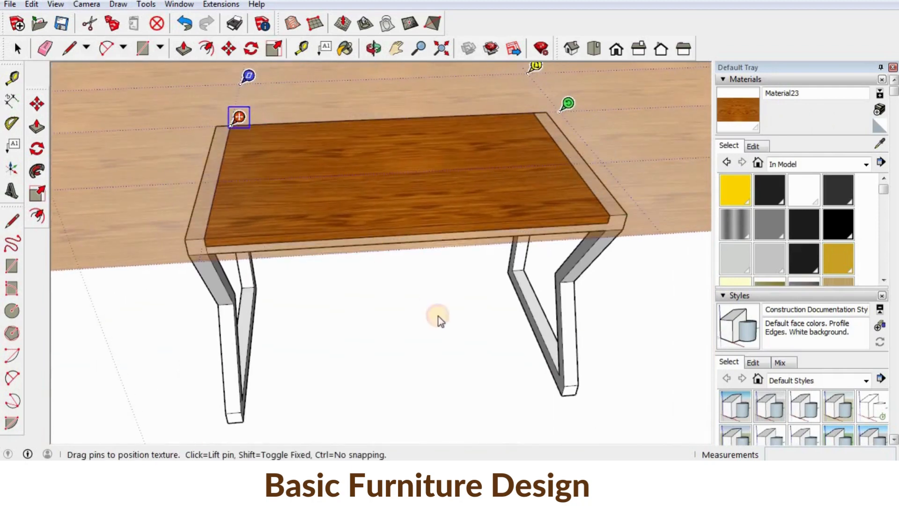
click(439, 321)
Sample the tabletop's rotated wood texture and apply it to the front edge
middle_drag(500, 152, 476, 140)
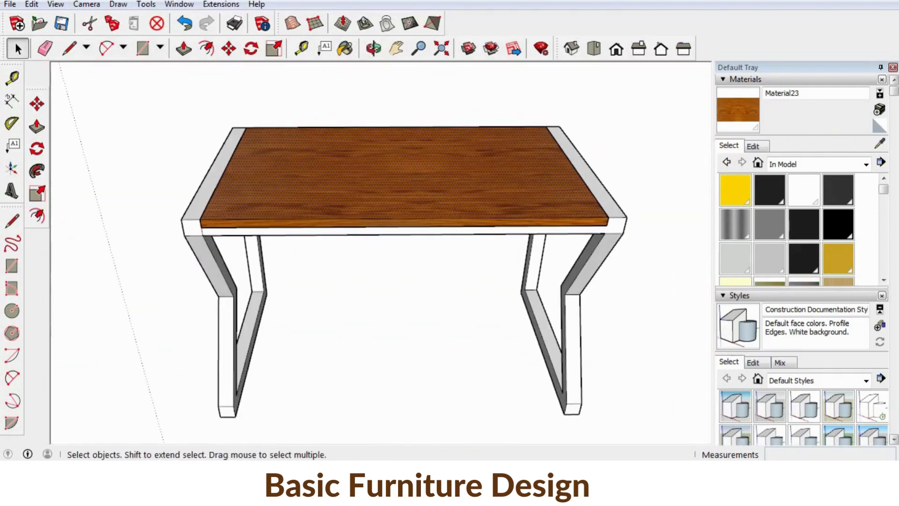
middle_drag(493, 216, 512, 169)
scroll(512, 169, up, 2)
click(489, 190)
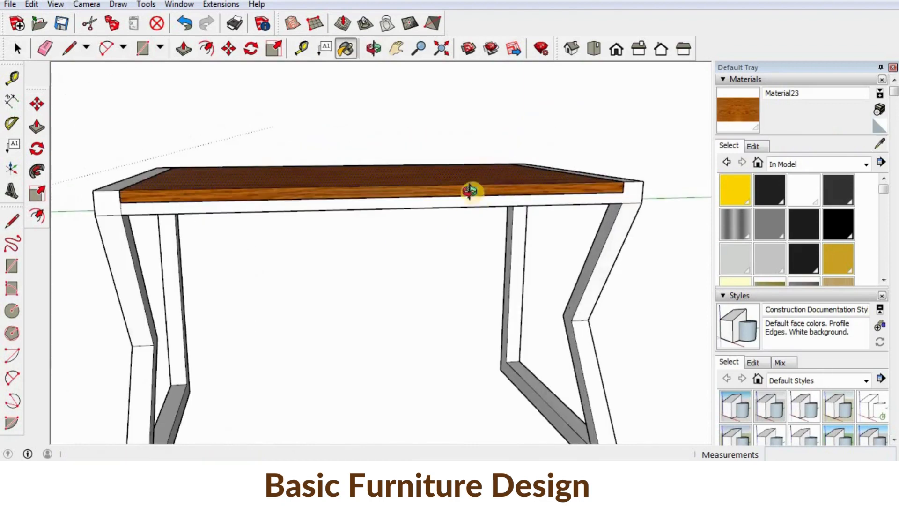
middle_drag(470, 193, 450, 148)
click(449, 178)
mouse_move(596, 175)
middle_down()
mouse_move(431, 281)
mouse_move(468, 225)
middle_up()
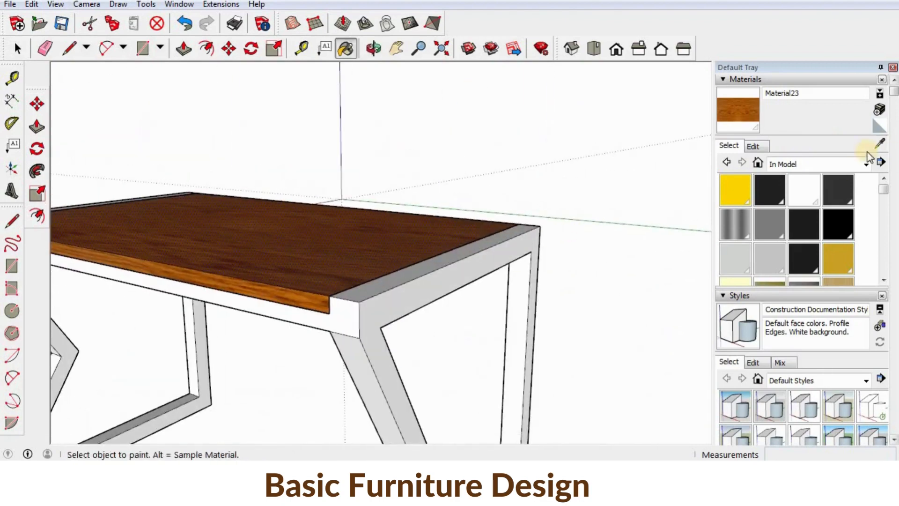
middle_drag(574, 196, 242, 248)
key(space)
Draw a 300 x 1100 mm vertical rectangle below the rear rail between the straight legs
scroll(234, 264, up, 2)
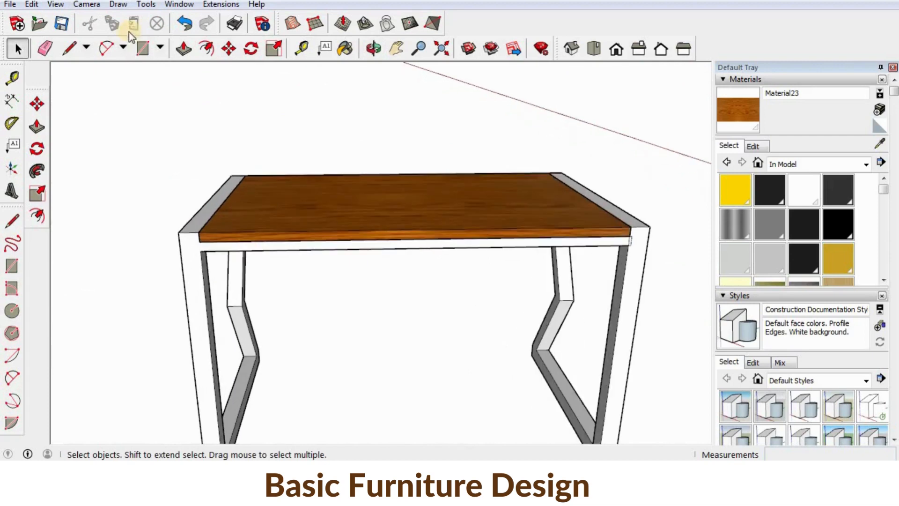
click(143, 48)
click(201, 248)
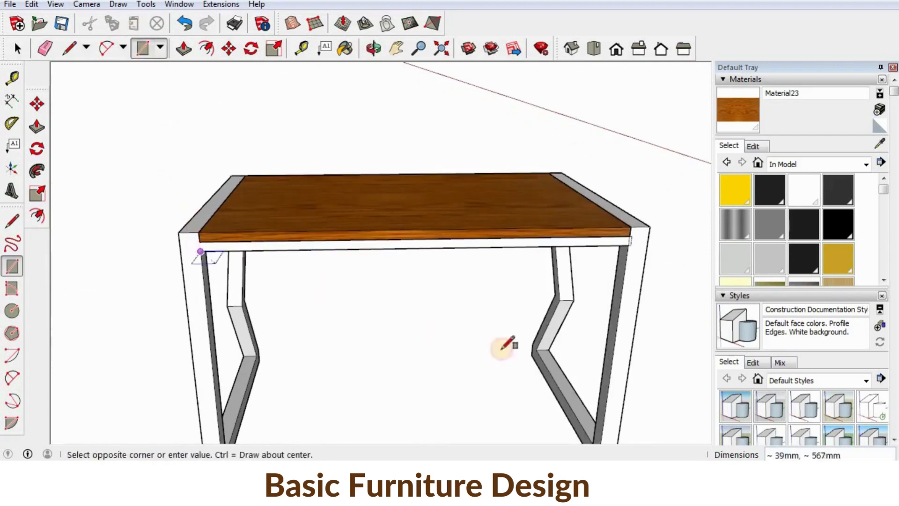
middle_drag(506, 345, 596, 309)
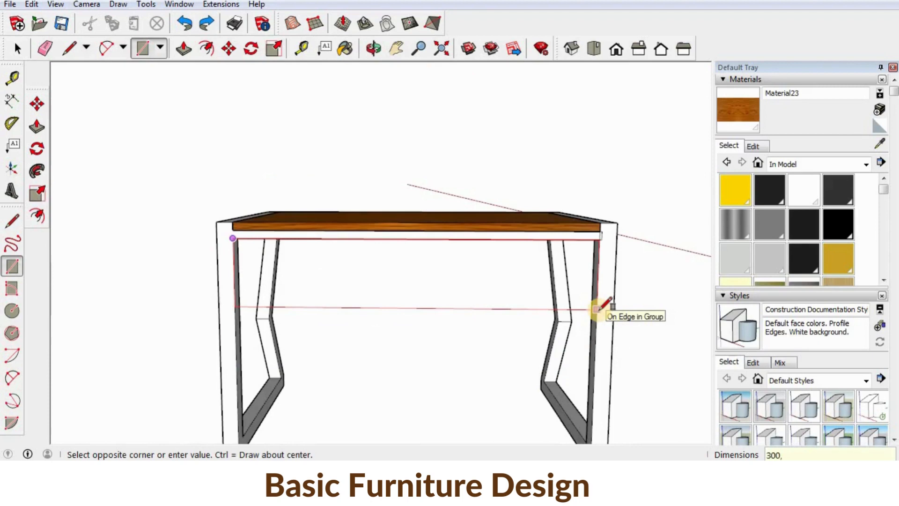
text(300,1100)
key(Return)
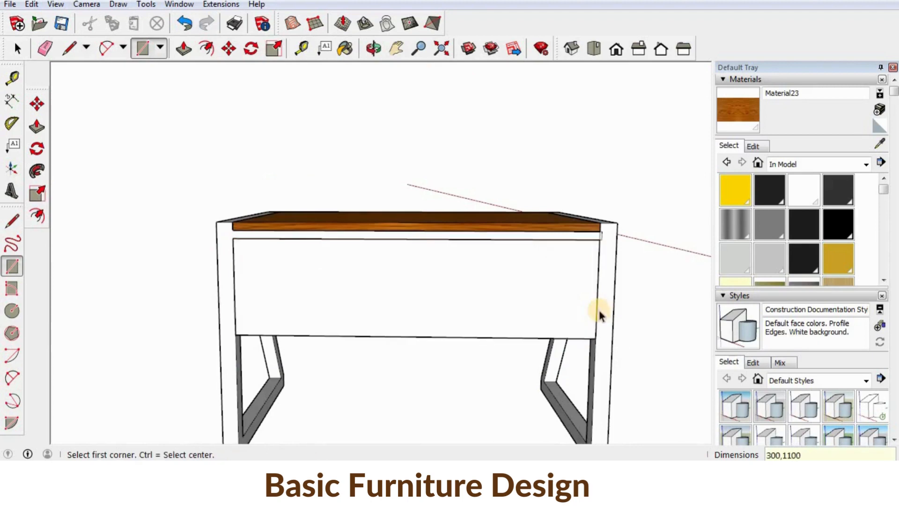
key(space)
Push/Pull the rear rectangle 18 mm from its inner side to form a modesty panel
middle_drag(508, 287, 117, 253)
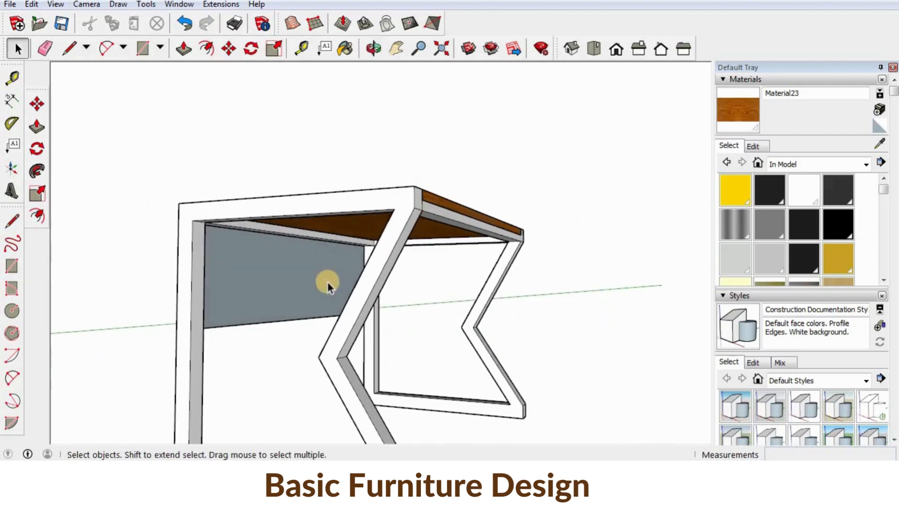
key(p)
click(275, 276)
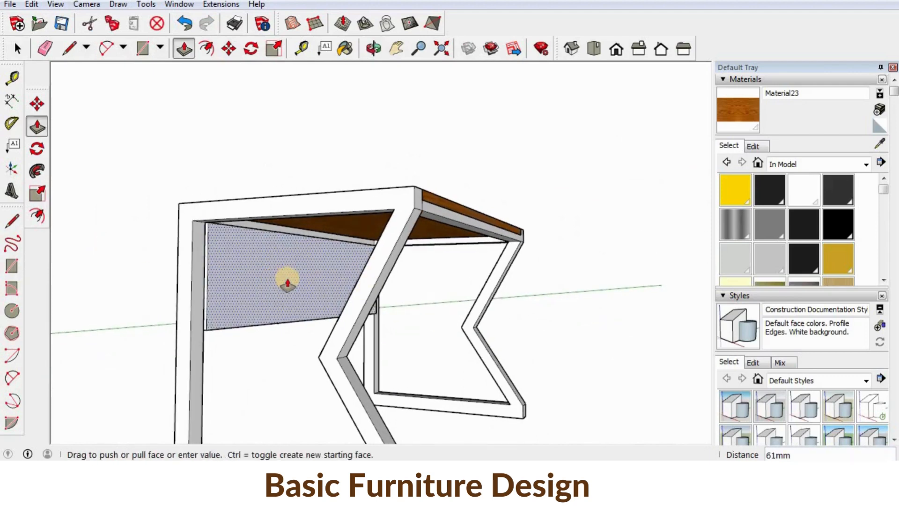
text(18)
key(Return)
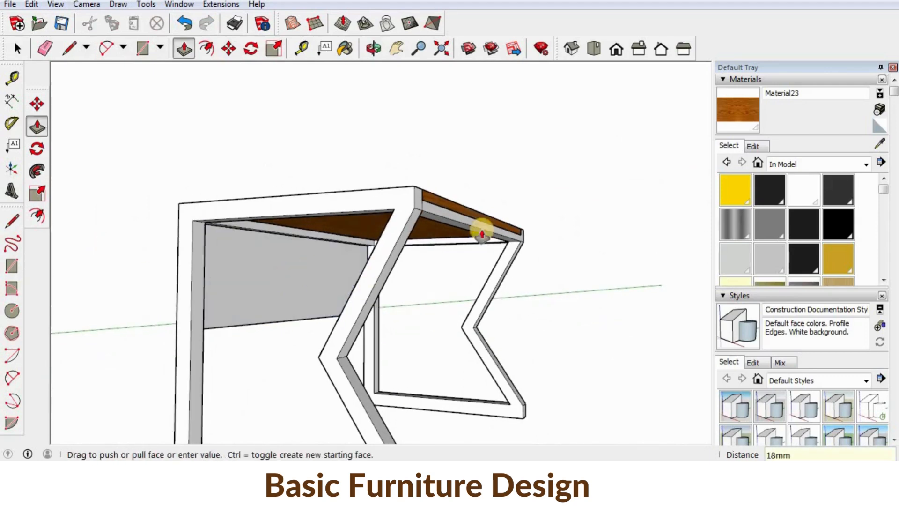
Paint the outer face of the rear panel with the wood texture Material23
click(738, 112)
mouse_move(222, 294)
middle_down()
mouse_move(426, 331)
mouse_move(394, 327)
middle_up()
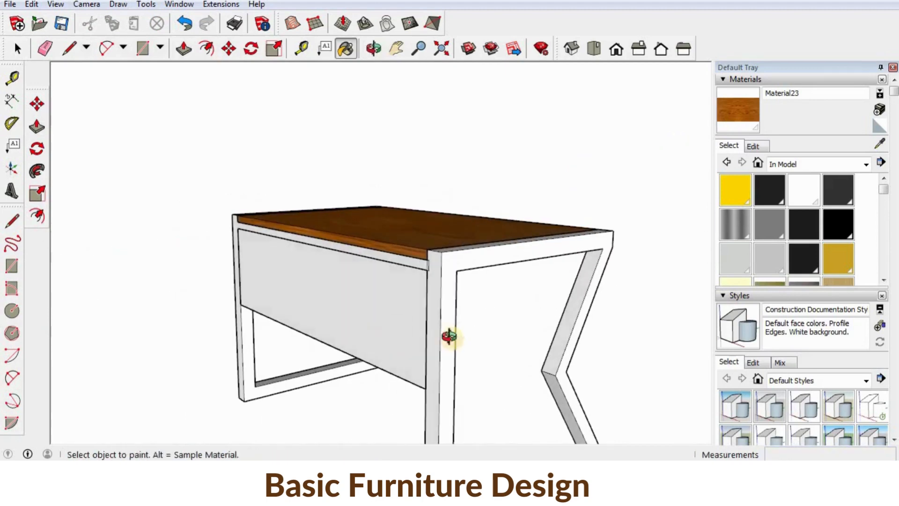
click(403, 230)
mouse_move(403, 230)
middle_down()
mouse_move(431, 249)
mouse_move(397, 271)
middle_up()
Rotate the wood texture on the rear panel so the grain runs horizontally, and reposition it on the face
key(space)
right_click(397, 270)
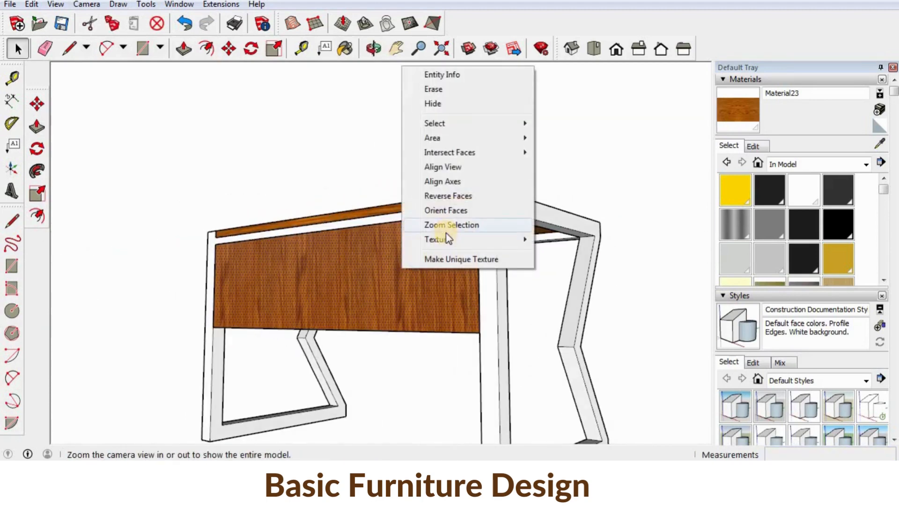
mouse_move(472, 238)
click(567, 239)
right_click(418, 277)
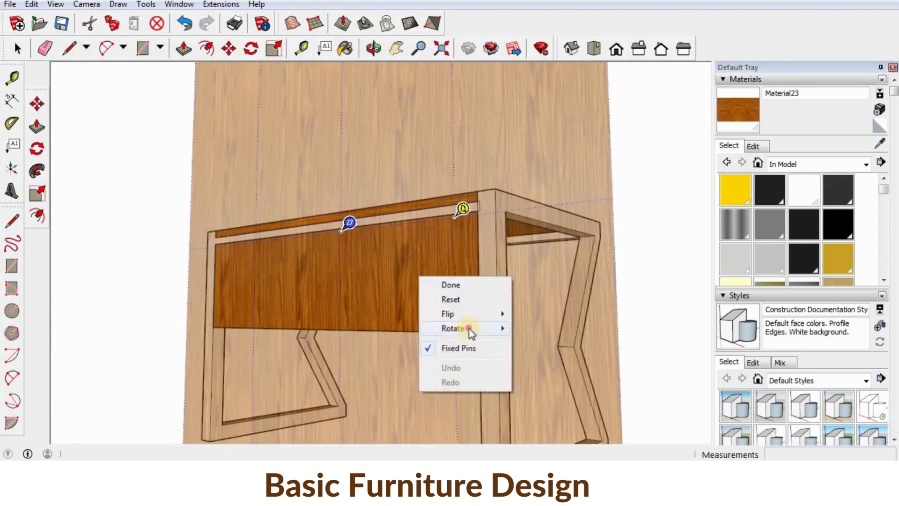
mouse_move(468, 327)
click(537, 333)
middle_drag(534, 340, 529, 345)
scroll(475, 252, down, 10)
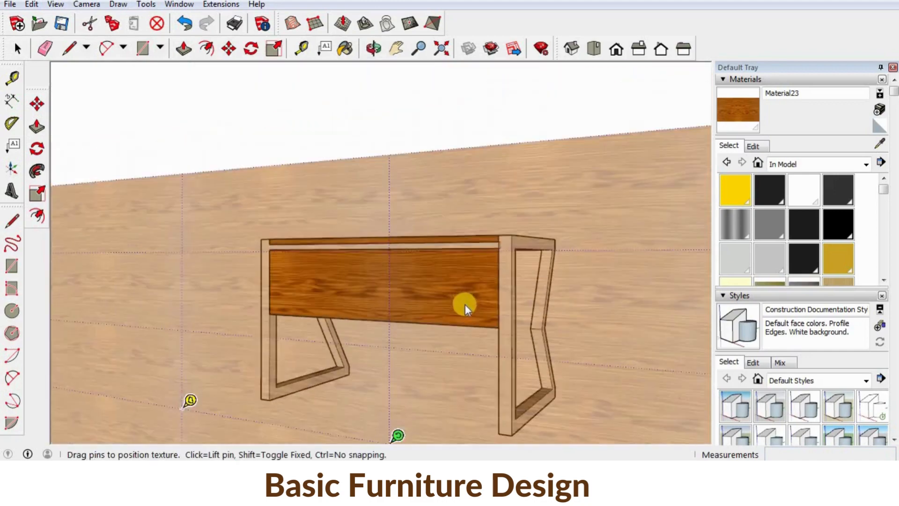
drag(397, 402, 452, 290)
click(384, 317)
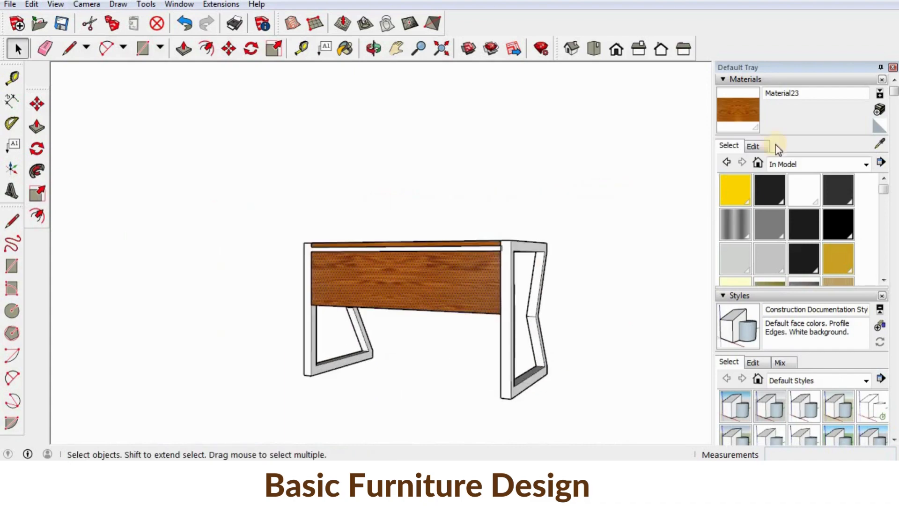
Sample the rear panel's rotated wood texture for painting its other faces
click(878, 144)
click(374, 288)
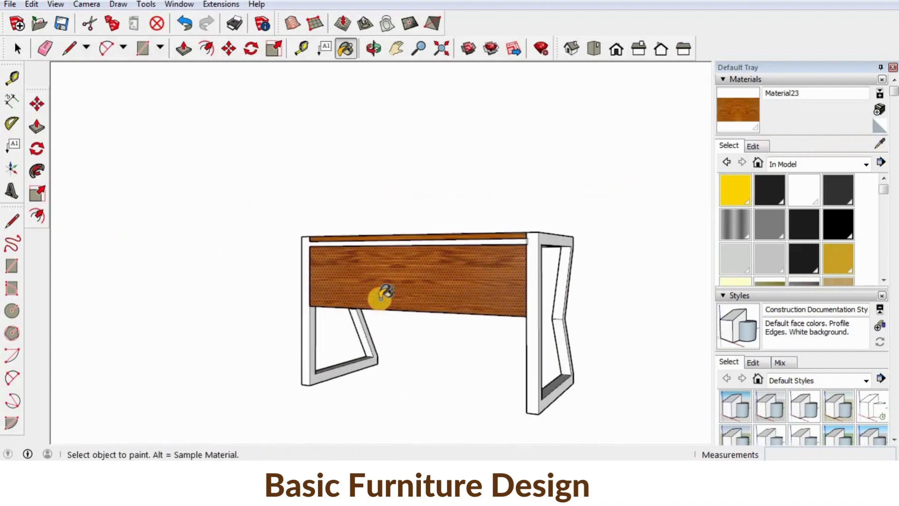
scroll(380, 283, up, 5)
mouse_move(382, 283)
middle_down()
mouse_move(295, 104)
mouse_move(318, 176)
mouse_move(164, 193)
mouse_move(566, 358)
mouse_move(331, 317)
middle_up()
key(space)
Draw a rectangle with a 450 mm side on the ground beside the desk
middle_drag(126, 270, 440, 367)
scroll(364, 311, down, 4)
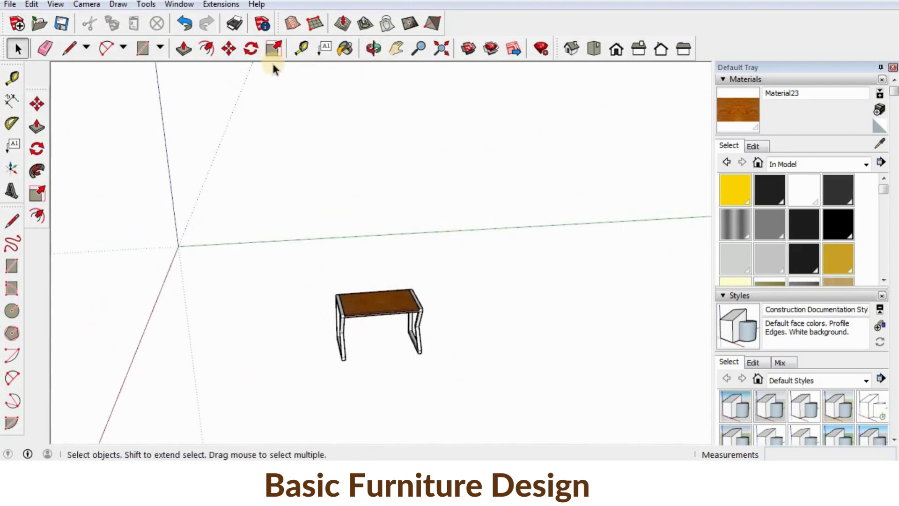
click(142, 48)
scroll(485, 319, up, 3)
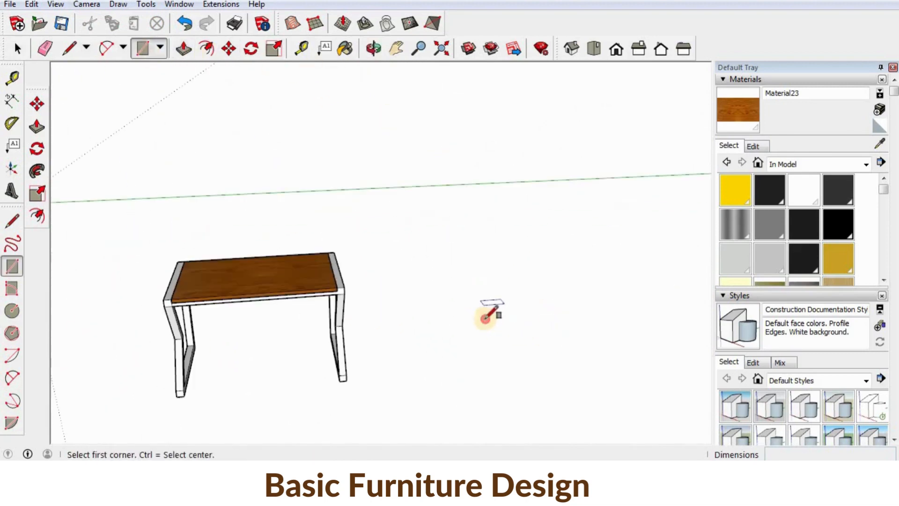
click(470, 294)
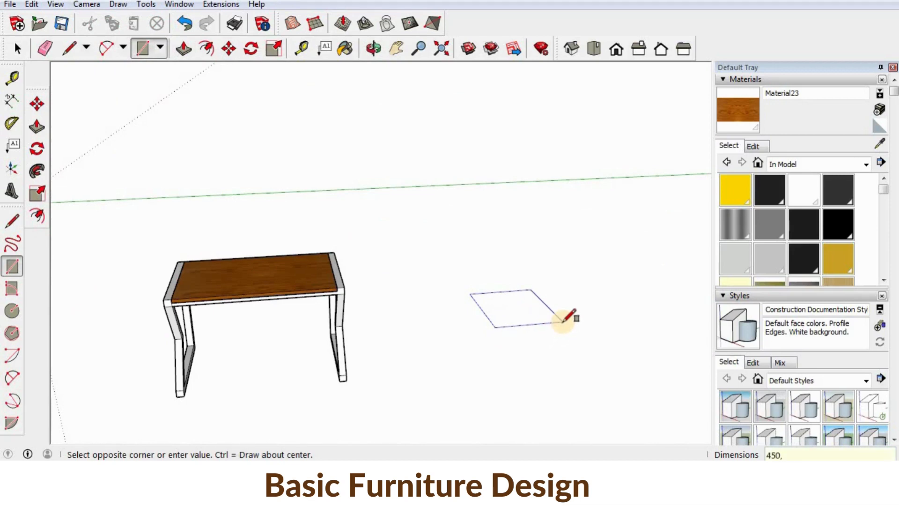
key(Return)
key(space)
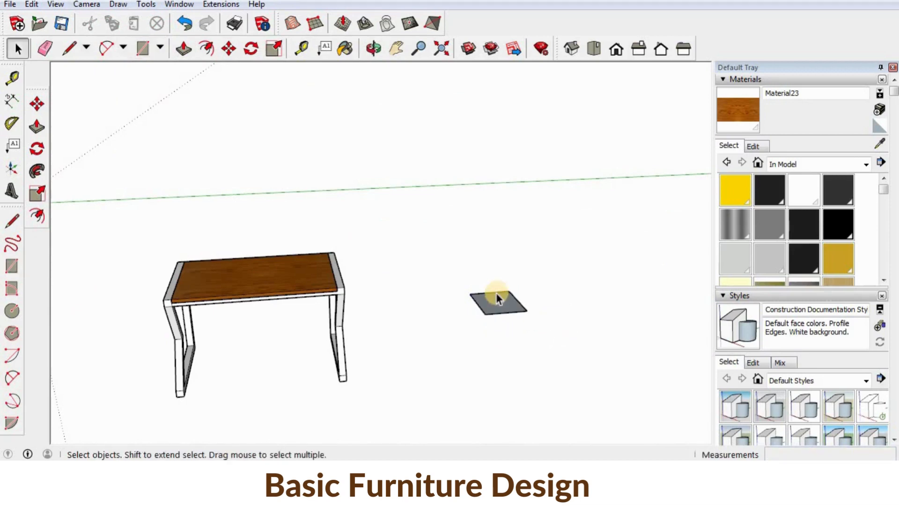
Push/Pull the ground rectangle up 600 mm into a box
middle_drag(496, 297, 438, 186)
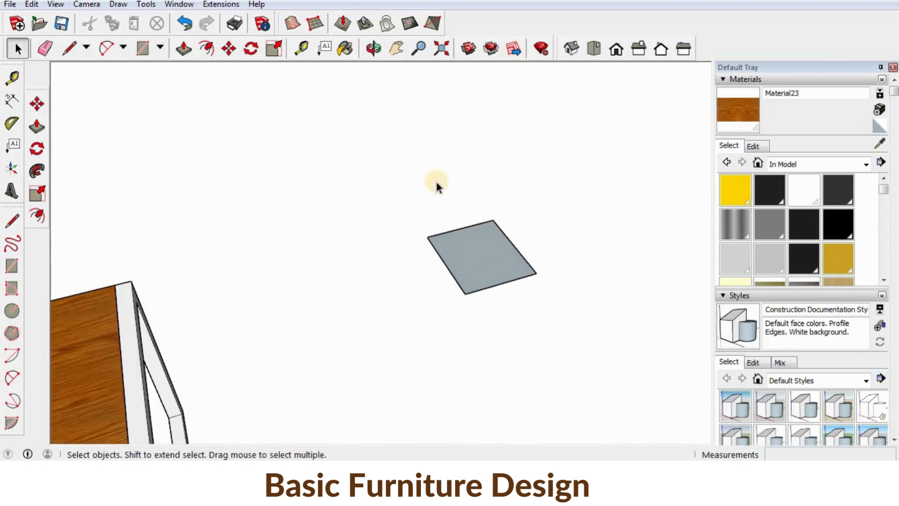
click(184, 48)
click(526, 261)
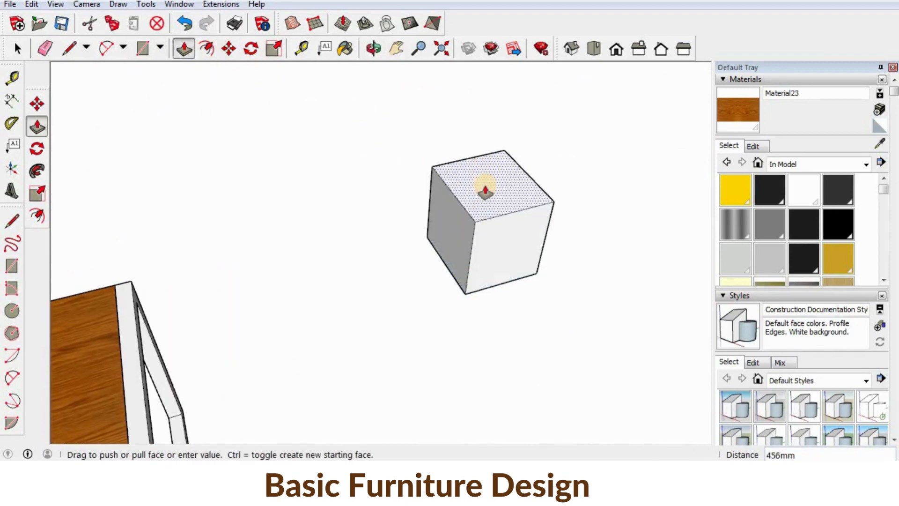
text(600)
key(Return)
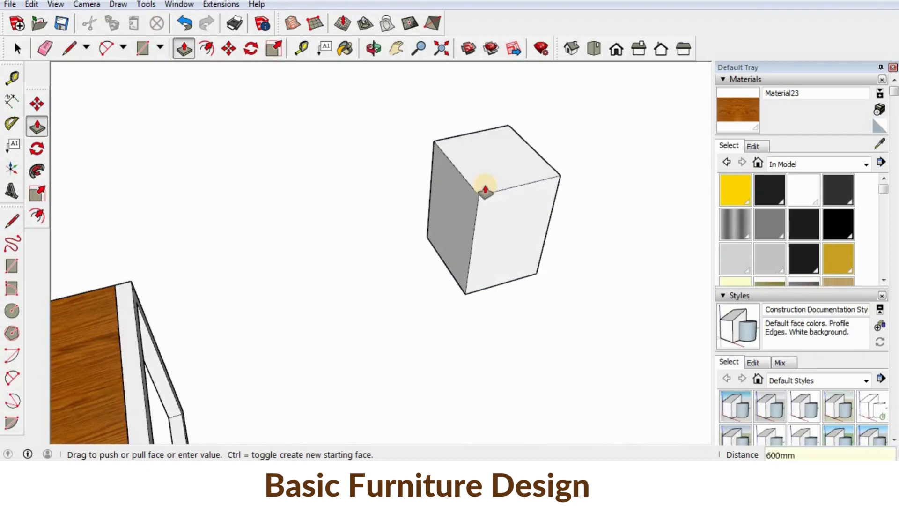
Copy the box's top face and its edges 18 mm straight down to mark the top panel's thickness
middle_drag(485, 190, 462, 217)
scroll(487, 187, up, 3)
key(space)
click(509, 158)
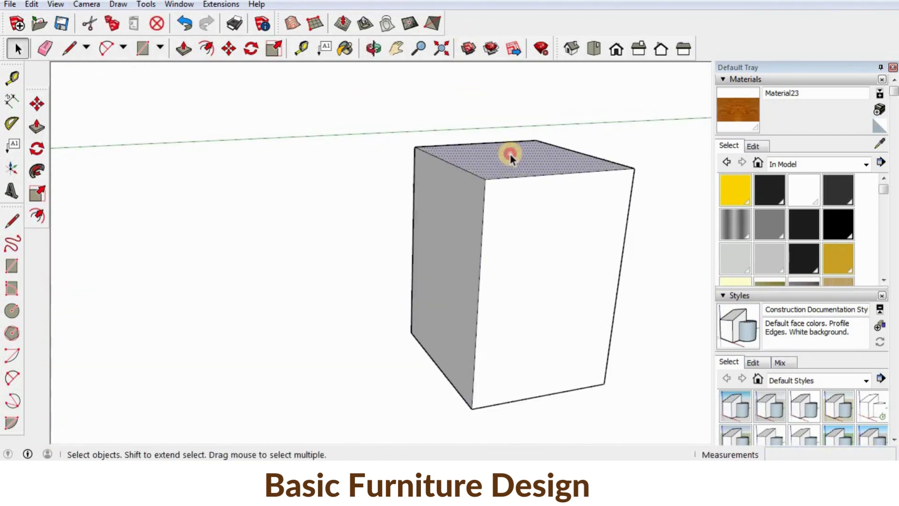
double_click(510, 154)
key(m)
click(485, 179)
key(ctrl)
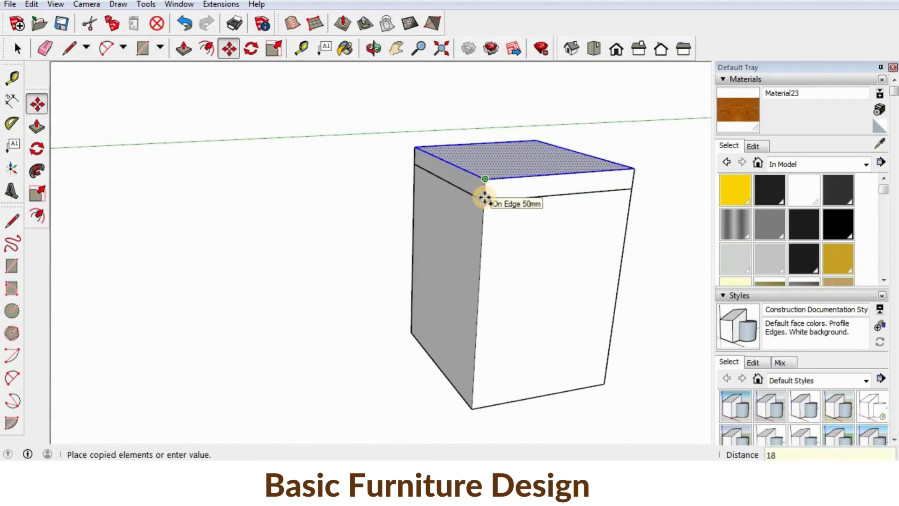
key(Return)
key(space)
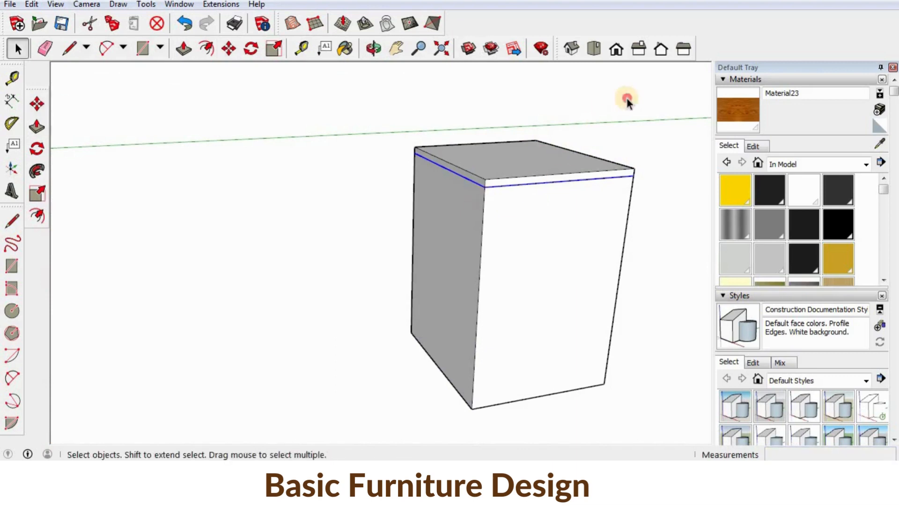
middle_drag(525, 156, 506, 176)
scroll(505, 176, up, 2)
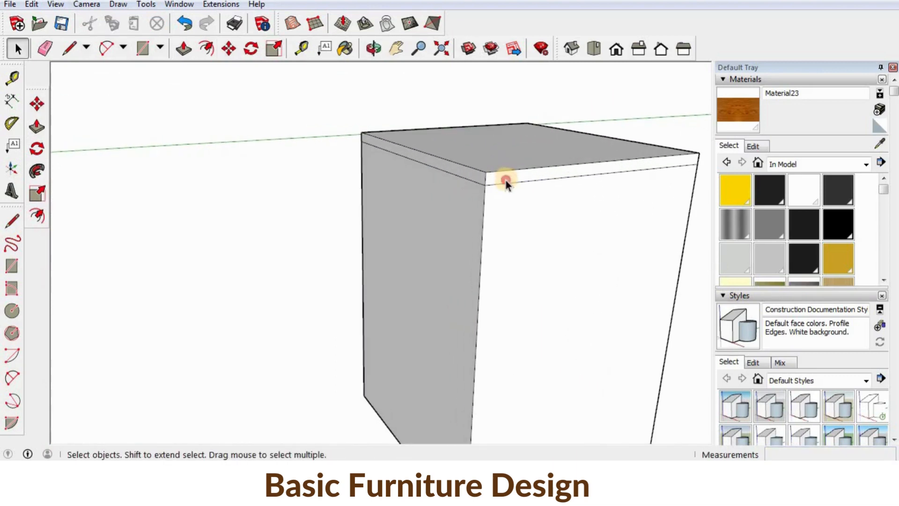
click(505, 179)
click(602, 107)
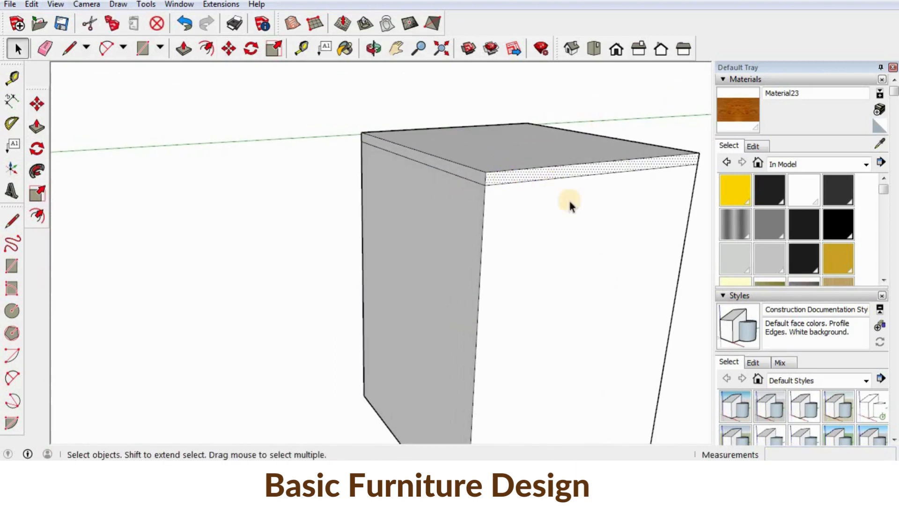
click(517, 184)
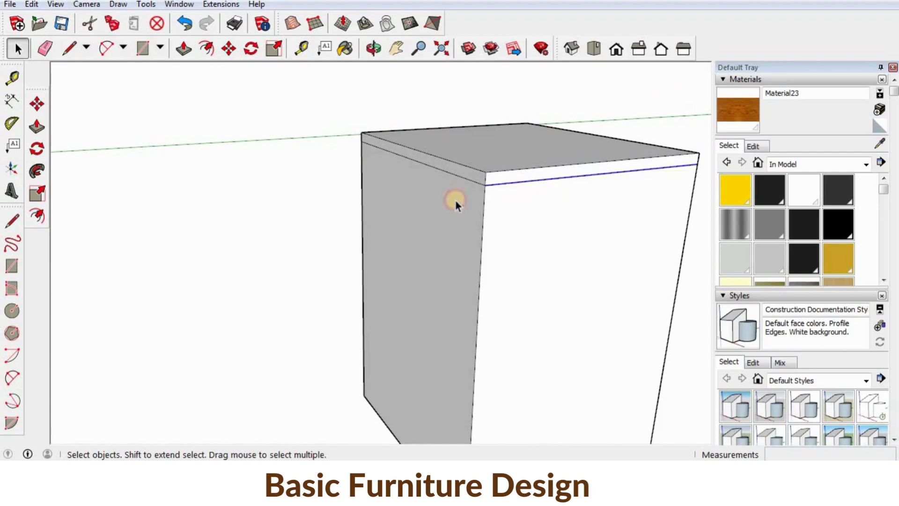
Copy the vertical front corner edge below the top panel 18 mm inward across one side face
mouse_move(454, 201)
middle_down()
mouse_move(545, 201)
mouse_move(540, 214)
mouse_move(560, 228)
middle_up()
click(563, 142)
click(560, 228)
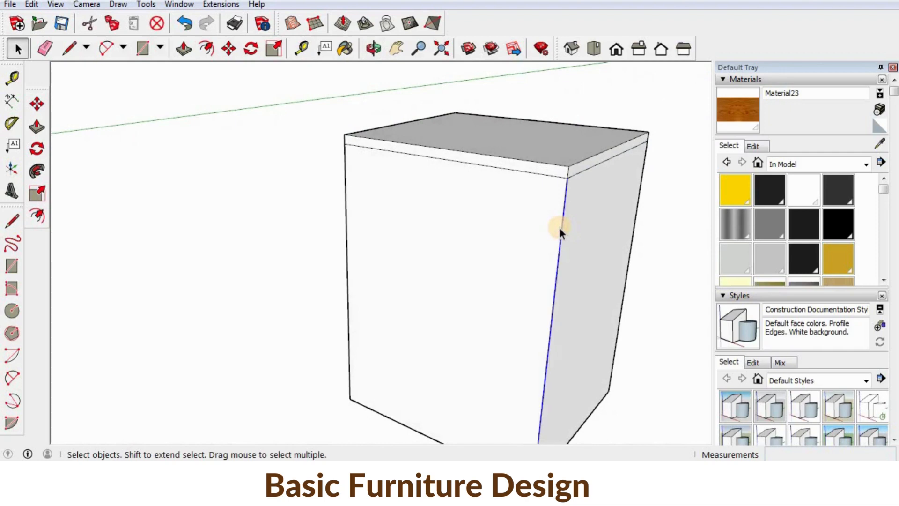
key(m)
key(ctrl)
click(565, 179)
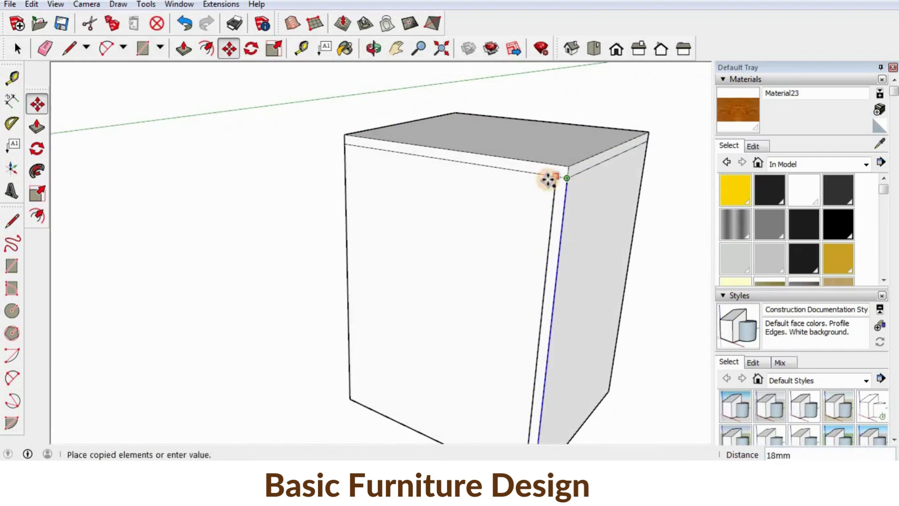
text(18)
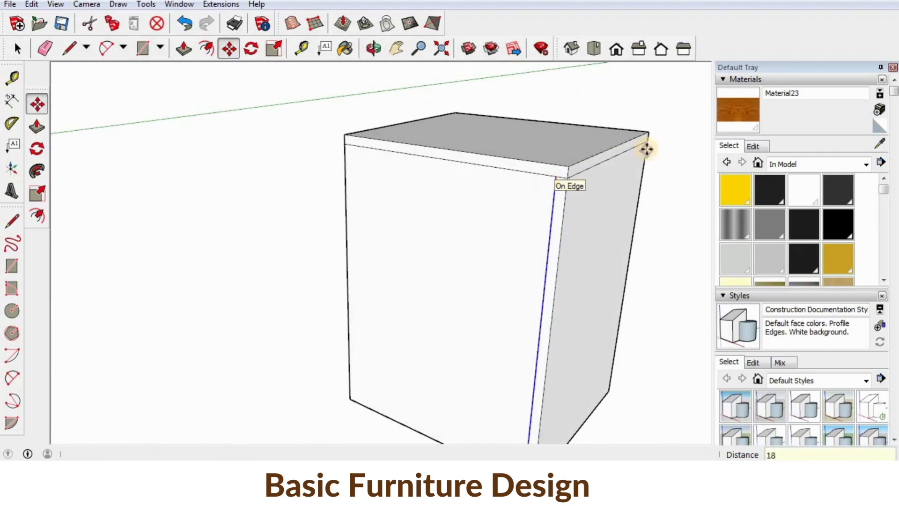
key(Return)
Copy the opposite vertical front corner edge 18 mm inward across the other side face
middle_drag(606, 177, 315, 301)
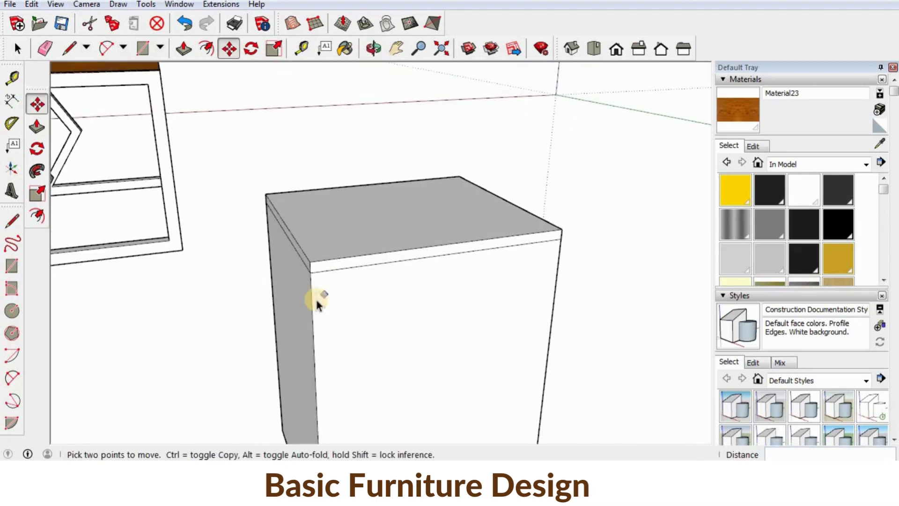
key(space)
click(313, 304)
key(m)
key(ctrl)
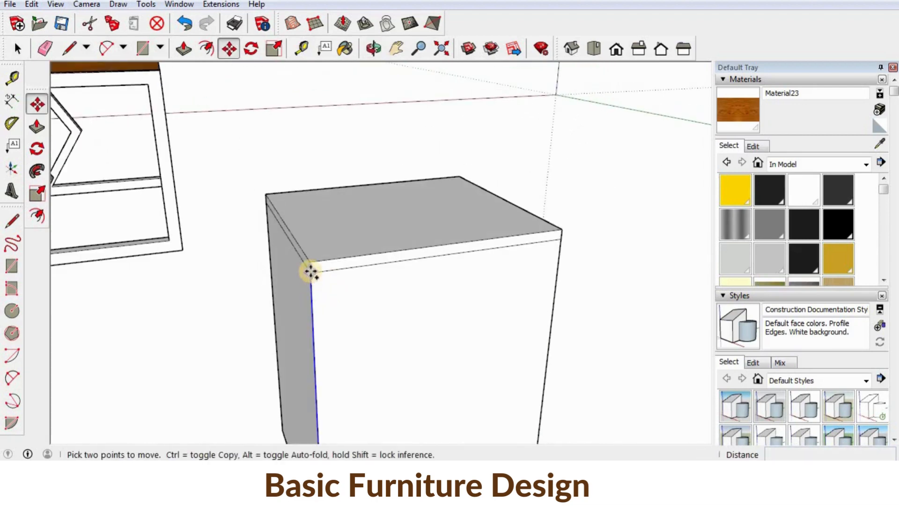
click(311, 272)
text(18)
key(Return)
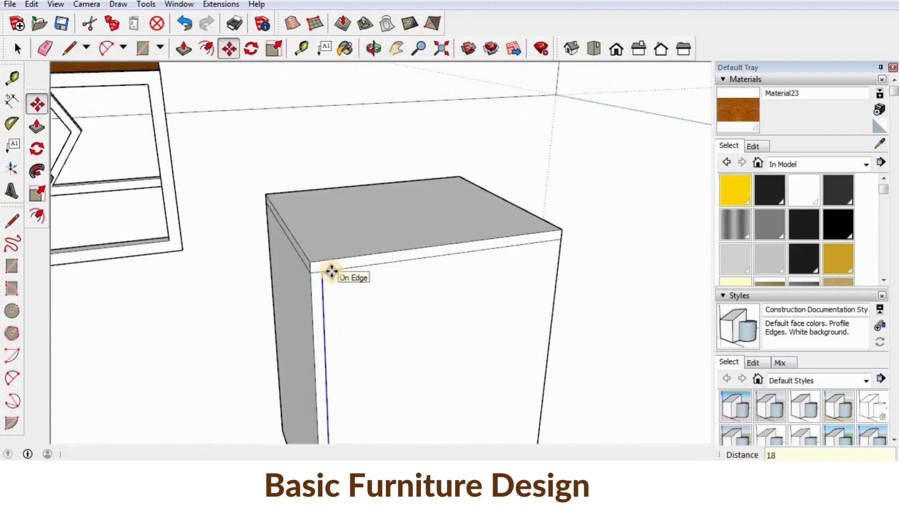
middle_drag(383, 257, 454, 291)
key(space)
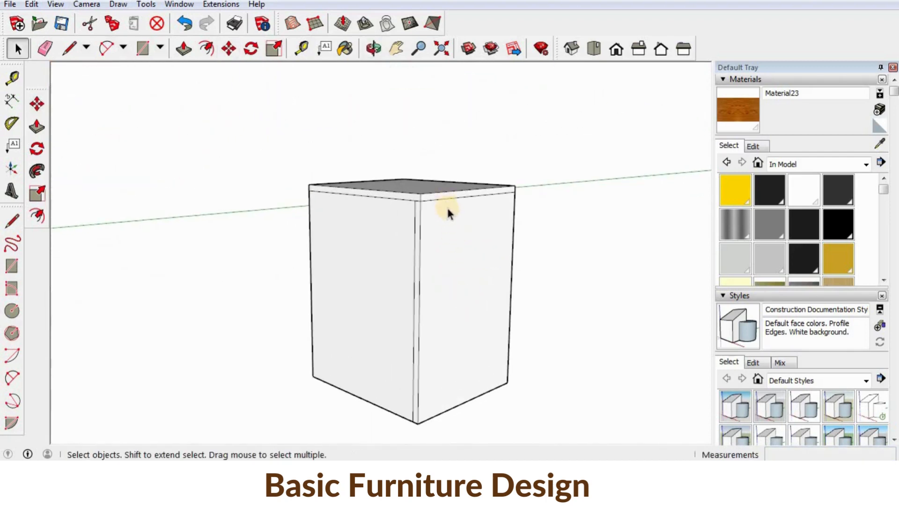
Copy the line under the top panel down the front face twice, spaced 150 mm apart, to mark the drawer divisions
middle_drag(426, 422, 439, 107)
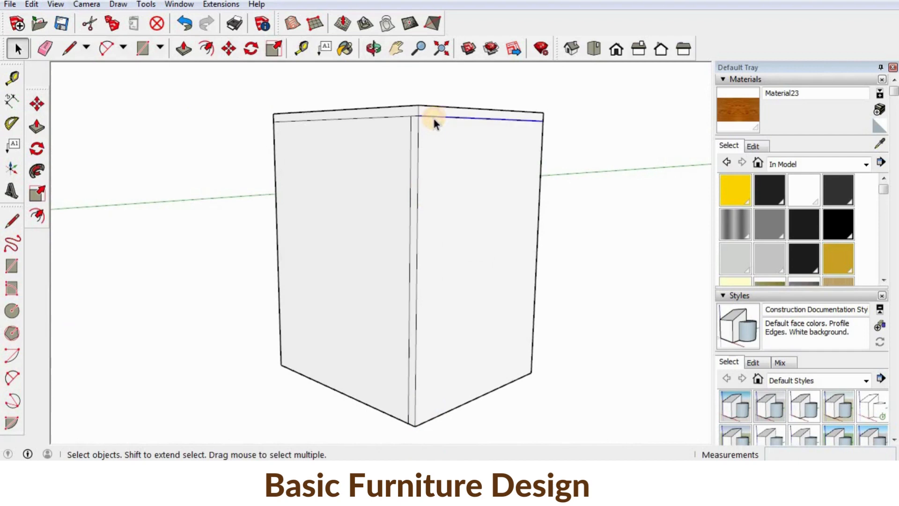
key(m)
key(ctrl)
click(418, 116)
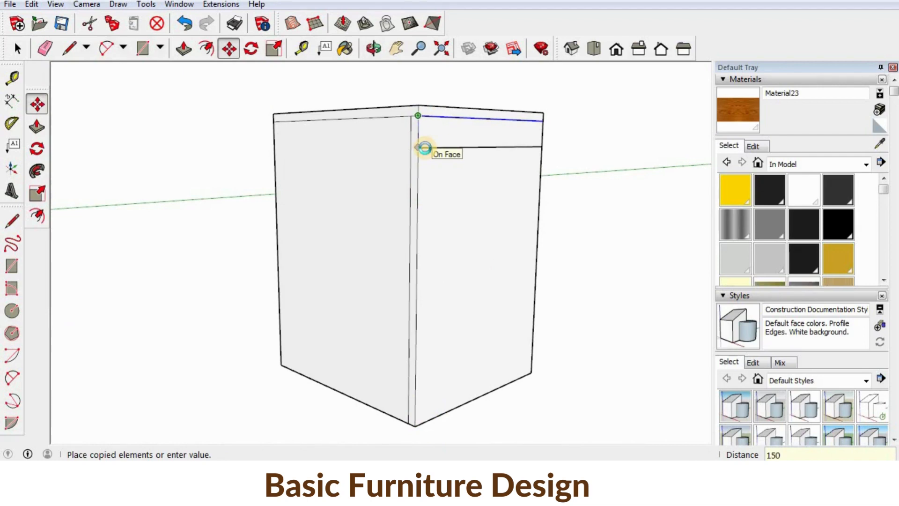
key(Return)
click(418, 201)
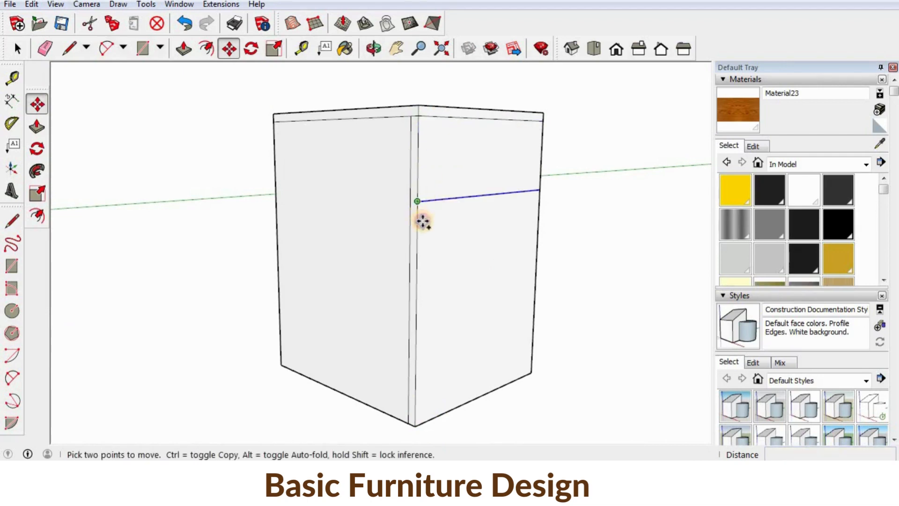
key(ctrl)
key(Return)
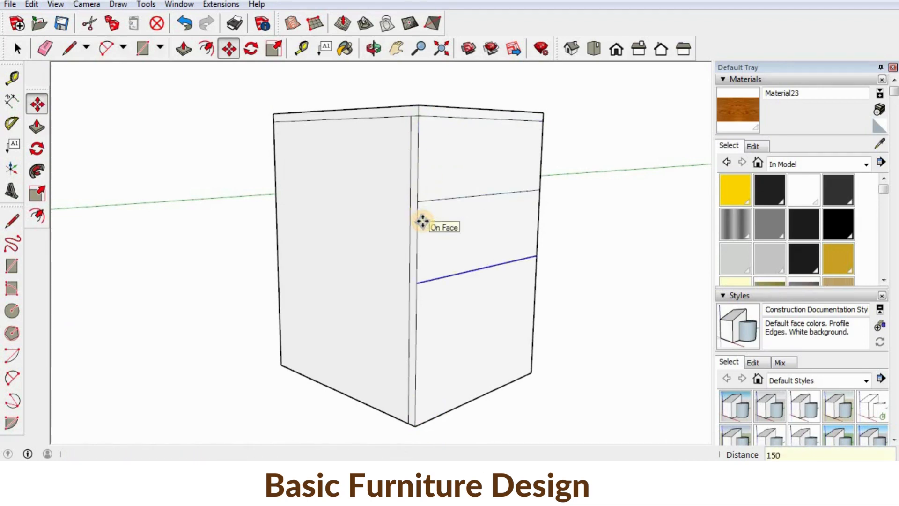
key(space)
Copy the bottom edge of the front face 50 mm up to mark the plinth
click(425, 422)
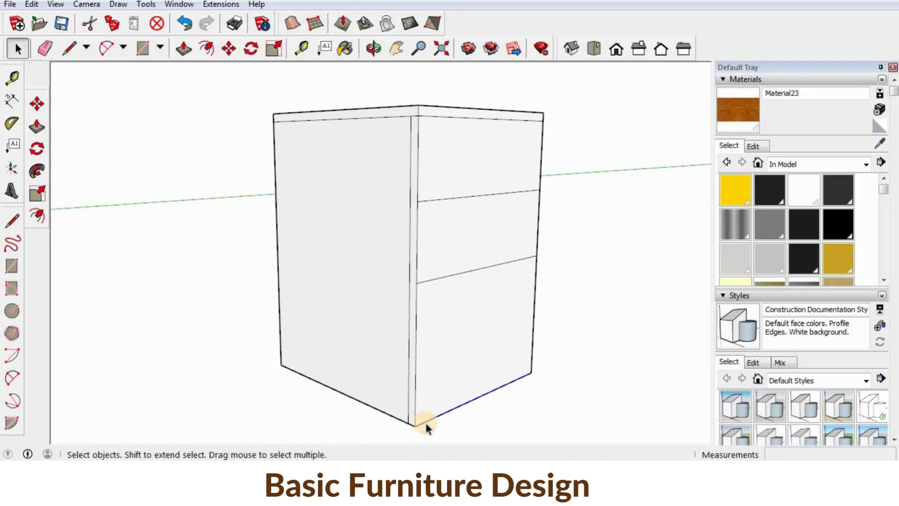
key(m)
click(415, 425)
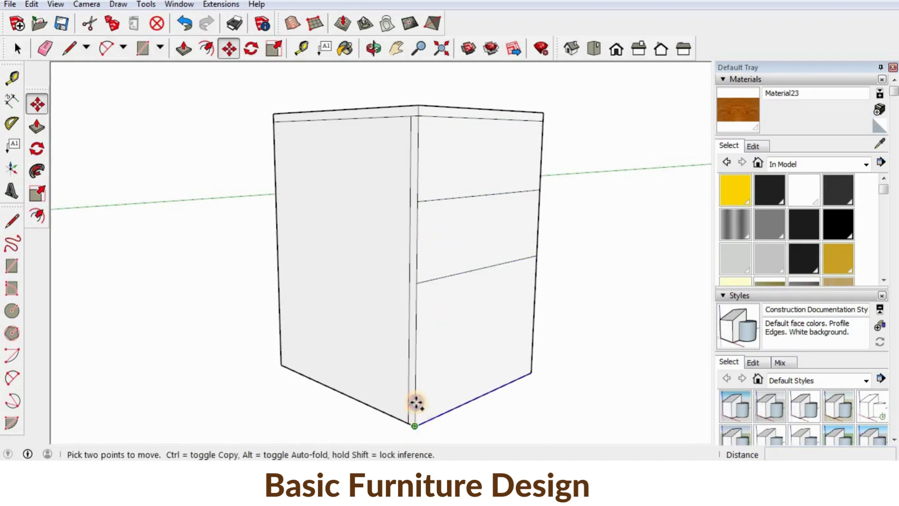
key(ctrl)
key(Return)
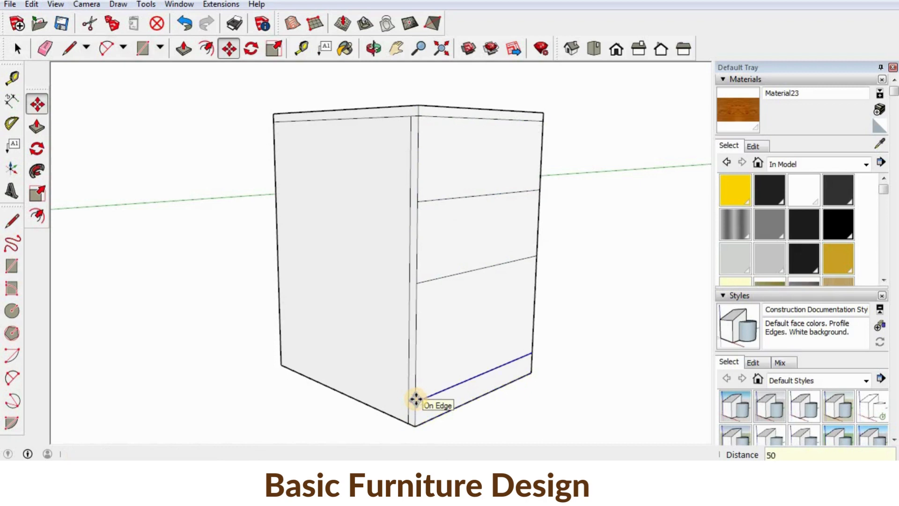
key(space)
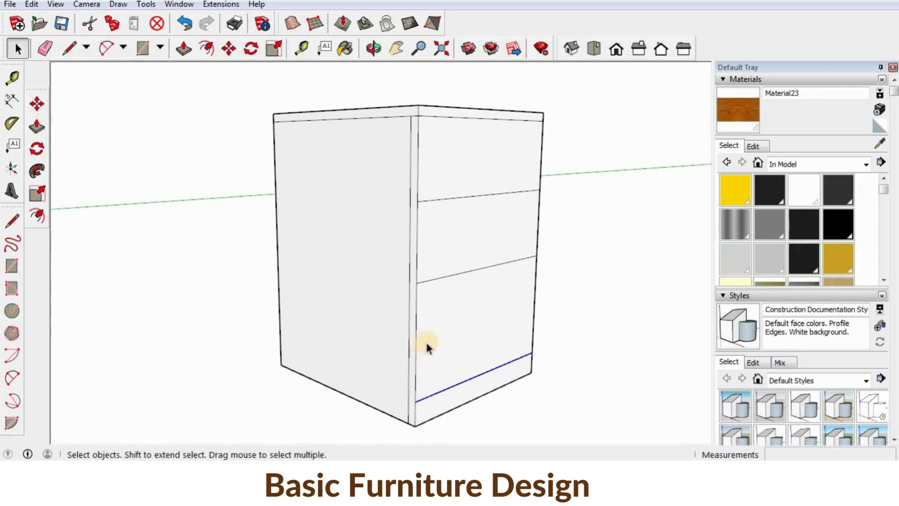
Draw 18 mm lines across one side's narrow front strip, continuing both drawer divisions and the plinth line
mouse_move(494, 345)
middle_down()
mouse_move(473, 345)
mouse_move(484, 350)
middle_up()
key(l)
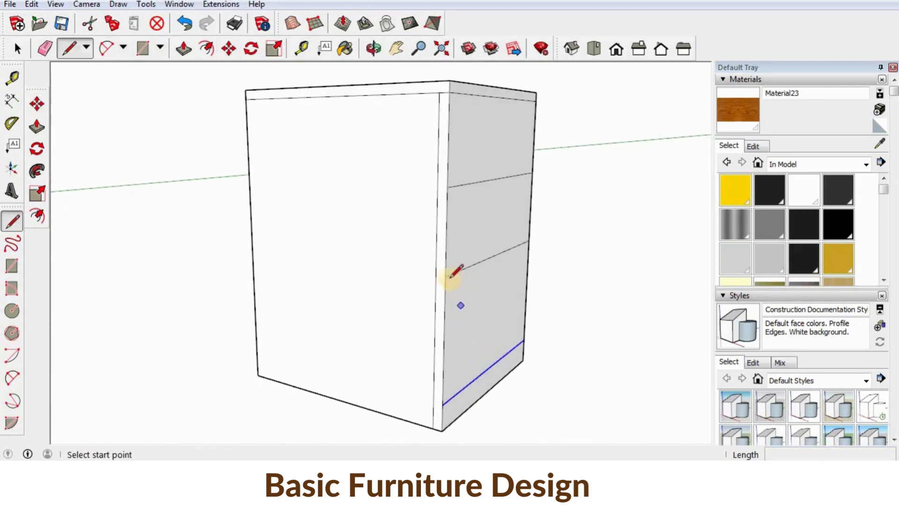
click(447, 276)
click(437, 276)
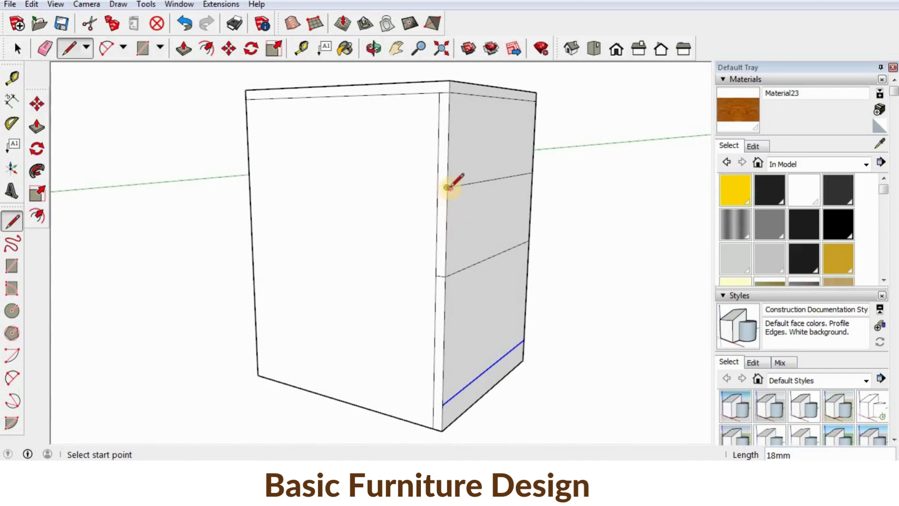
click(447, 188)
click(437, 188)
scroll(443, 410, up, 4)
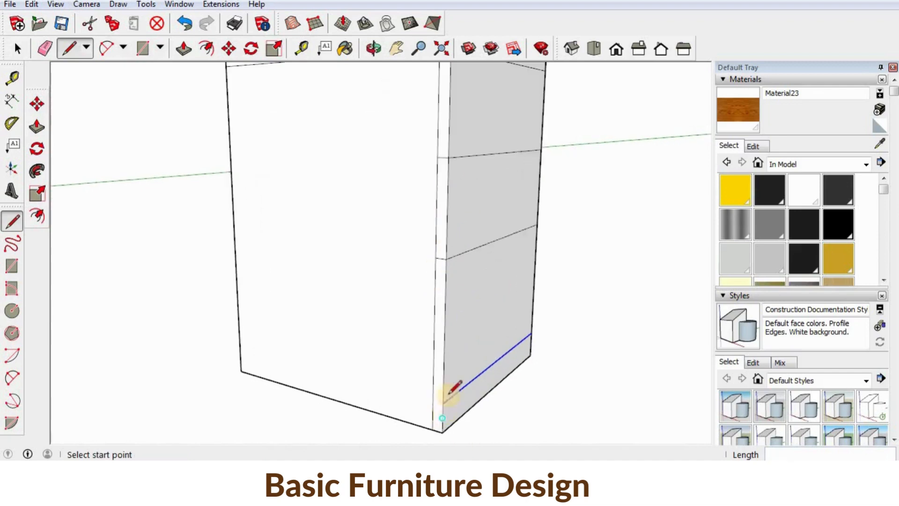
click(433, 404)
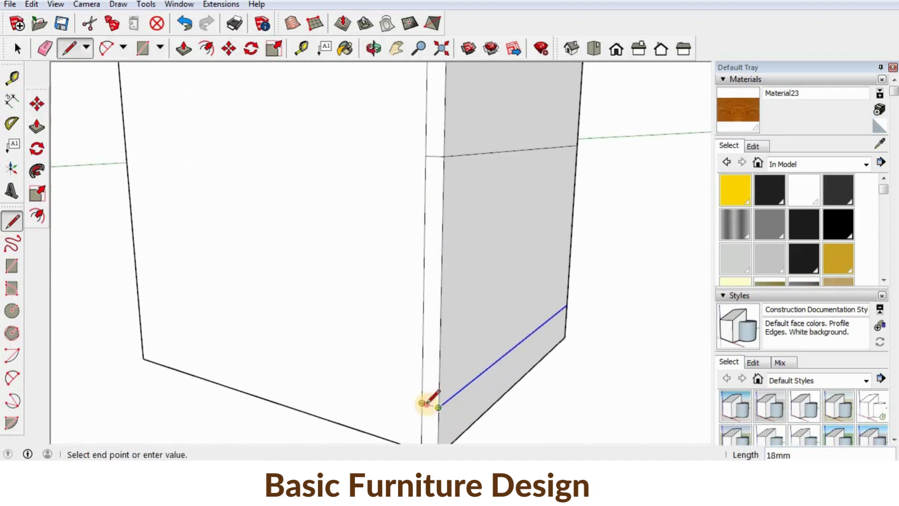
click(423, 404)
Draw matching 18 mm lines across the opposite side's narrow strip at the plinth line and both drawer divisions
mouse_move(215, 373)
middle_down()
mouse_move(389, 375)
mouse_move(423, 433)
middle_up()
click(422, 439)
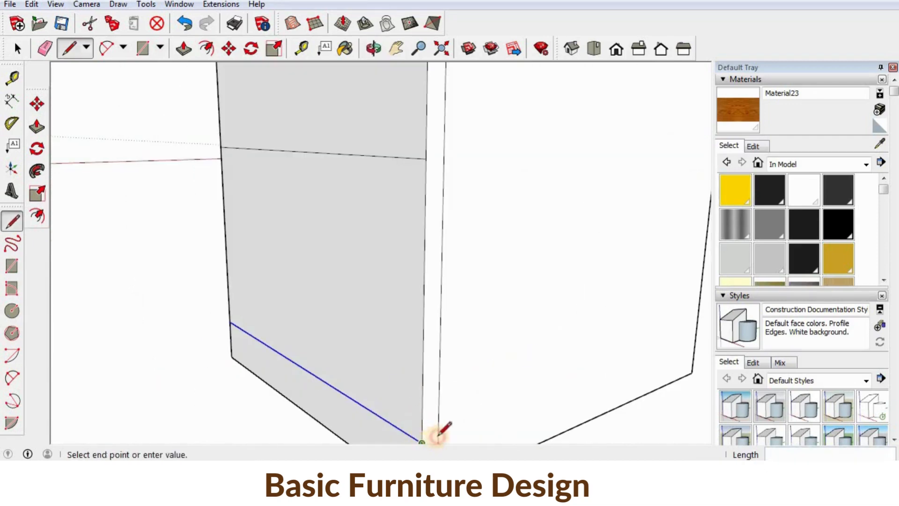
click(437, 436)
click(426, 159)
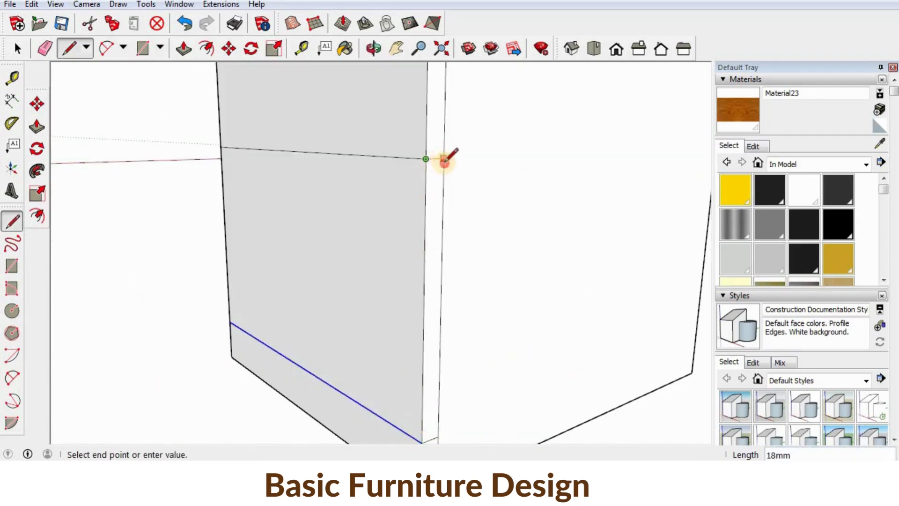
click(443, 157)
scroll(463, 311, down, 3)
click(446, 148)
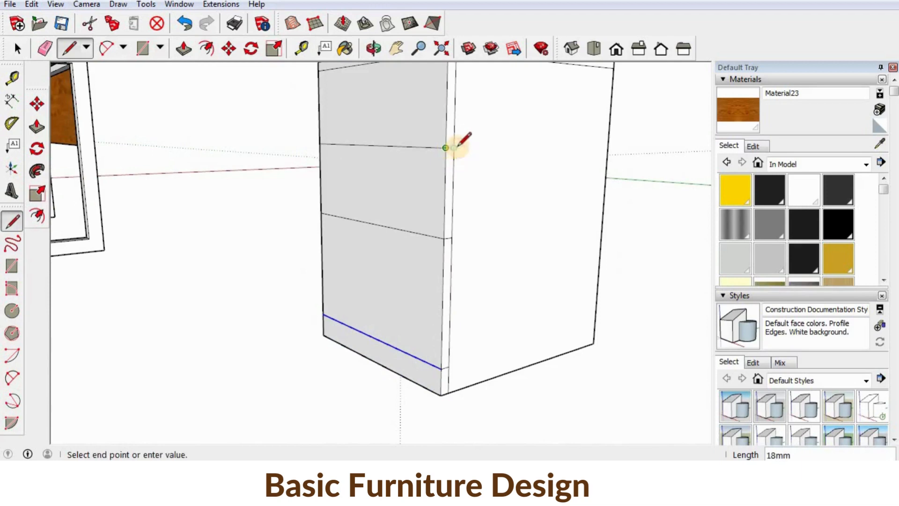
click(453, 146)
key(space)
mouse_move(431, 287)
middle_down()
mouse_move(592, 293)
mouse_move(557, 316)
mouse_move(436, 339)
middle_up()
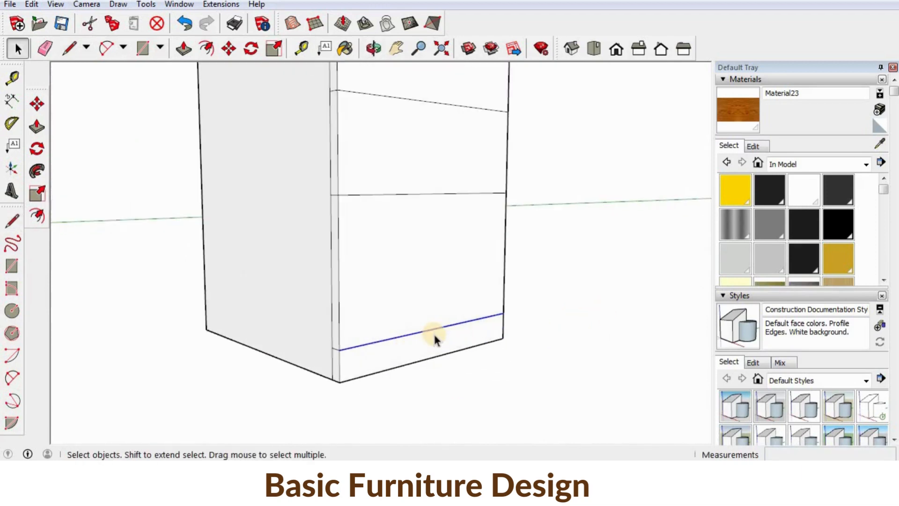
Push/Pull the small rectangle at the foot of the side strip through the box's width to recess the plinth
key(p)
middle_drag(297, 375, 379, 341)
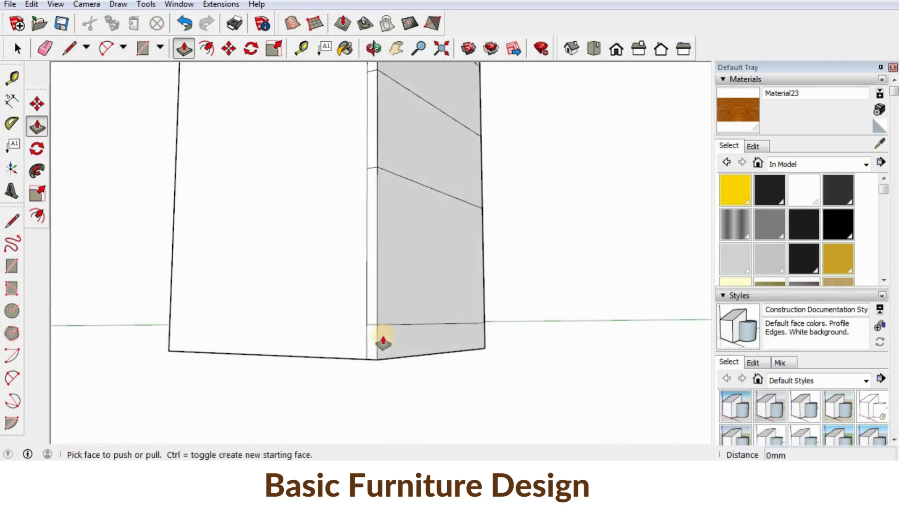
scroll(379, 345, up, 2)
click(369, 351)
click(369, 351)
middle_drag(437, 345, 455, 365)
mouse_move(343, 363)
middle_down()
mouse_move(351, 367)
mouse_move(342, 372)
middle_up()
Copy the vertical end edge of the recessed plinth 18 mm inward along its front face
key(space)
key(m)
scroll(343, 386, up, 1)
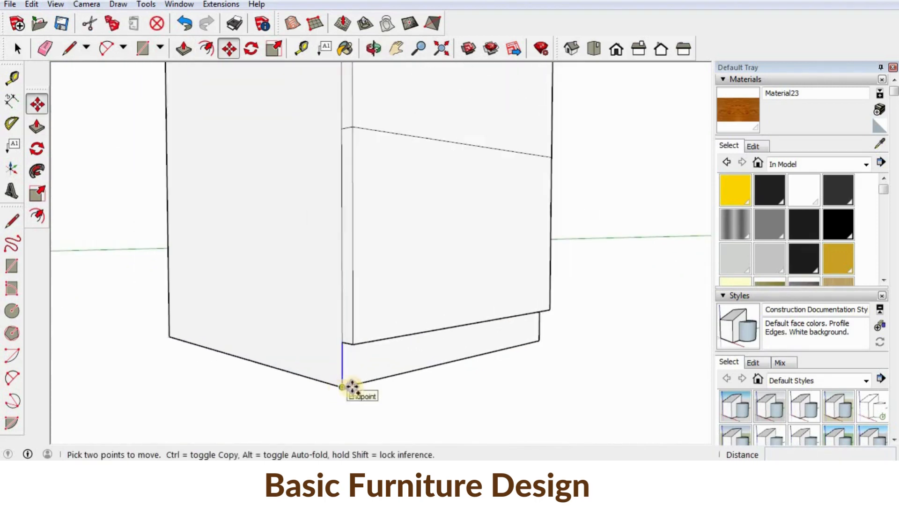
click(343, 386)
key(ctrl)
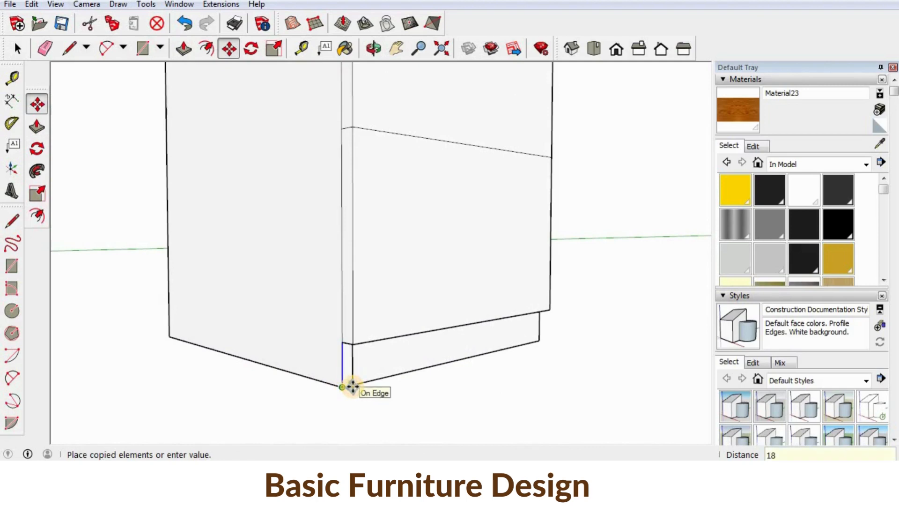
key(Return)
key(space)
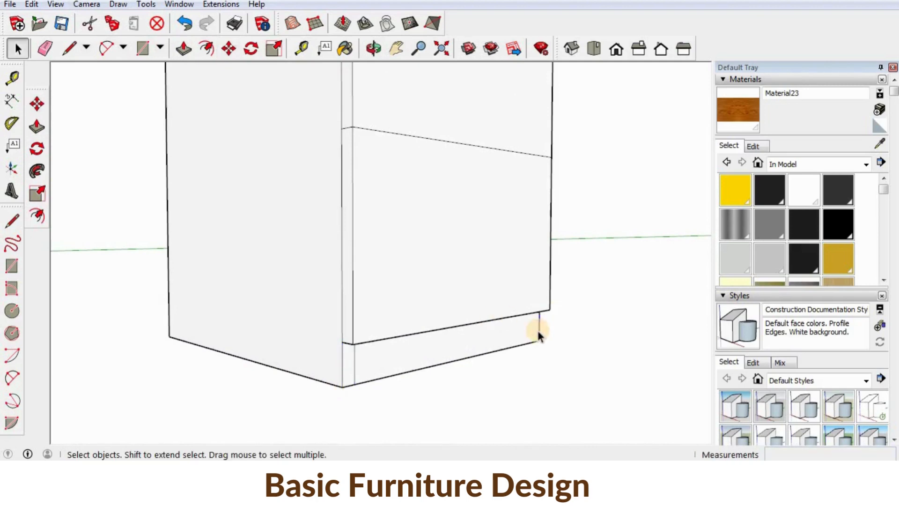
key(m)
click(538, 339)
key(ctrl)
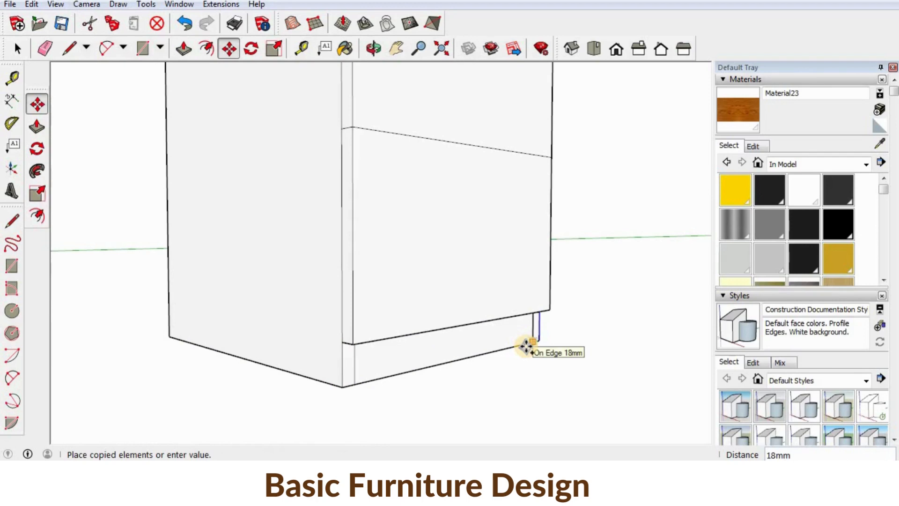
key(Return)
Copy the plinth's opposite vertical end edge 18 mm inward along its front face
middle_drag(514, 345, 404, 321)
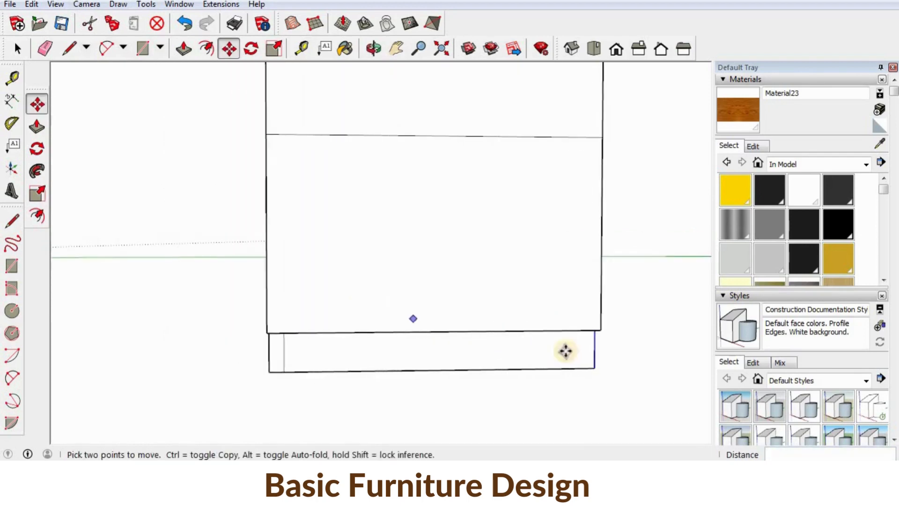
middle_drag(566, 351, 501, 342)
key(m)
click(591, 384)
key(ctrl)
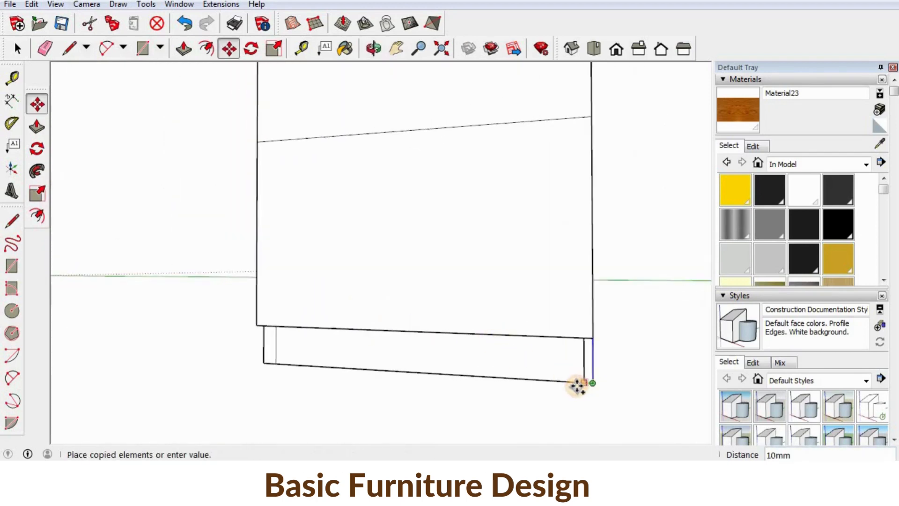
text(18)
key(Return)
key(space)
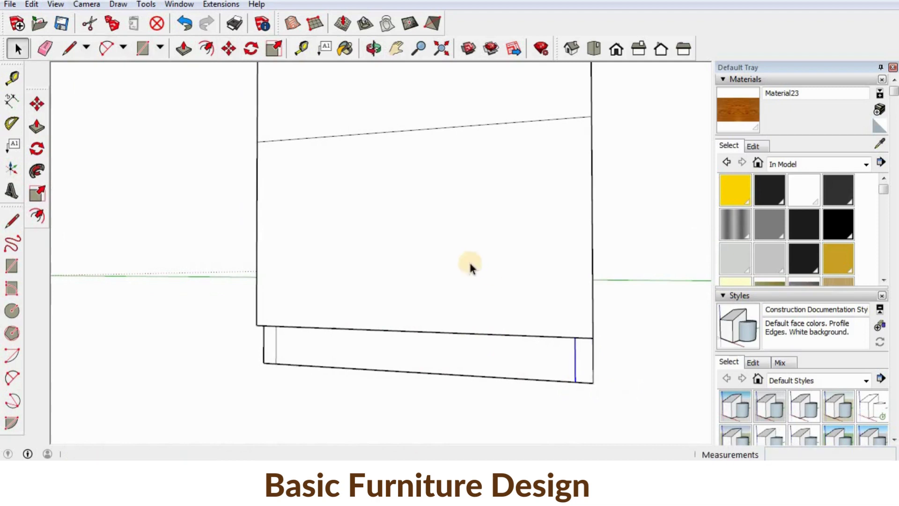
Paint the two lower drawer fronts and the underside of the lowest one with the wood texture Material23
middle_drag(422, 286, 729, 117)
click(732, 123)
click(429, 237)
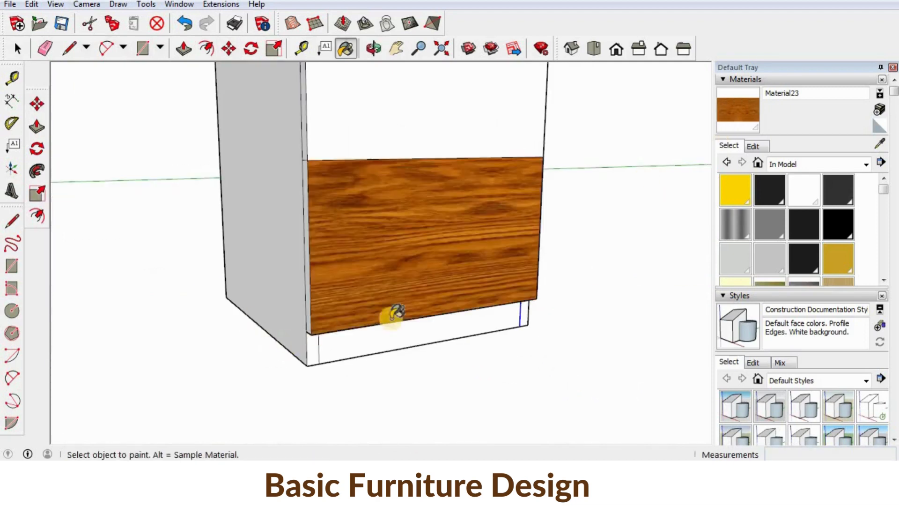
mouse_move(387, 315)
middle_down()
mouse_move(373, 140)
mouse_move(349, 223)
middle_up()
click(348, 223)
middle_drag(331, 190, 375, 213)
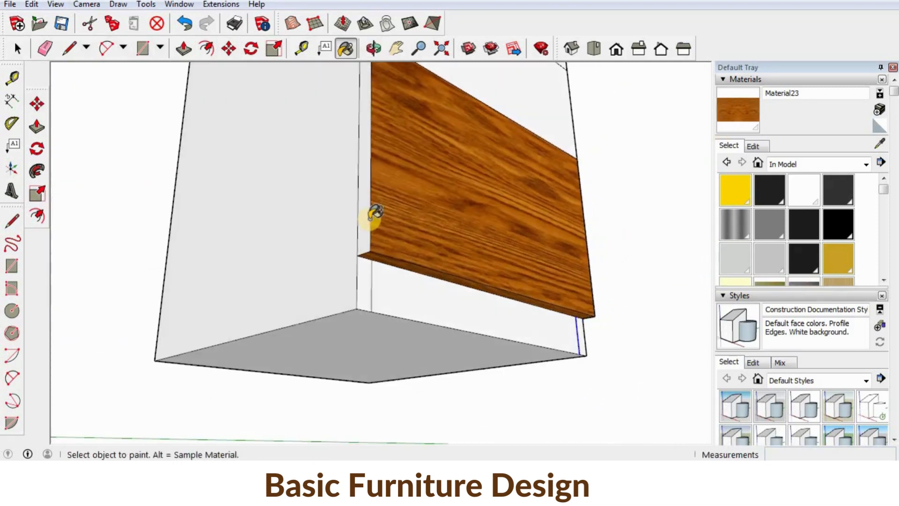
middle_drag(424, 189, 401, 234)
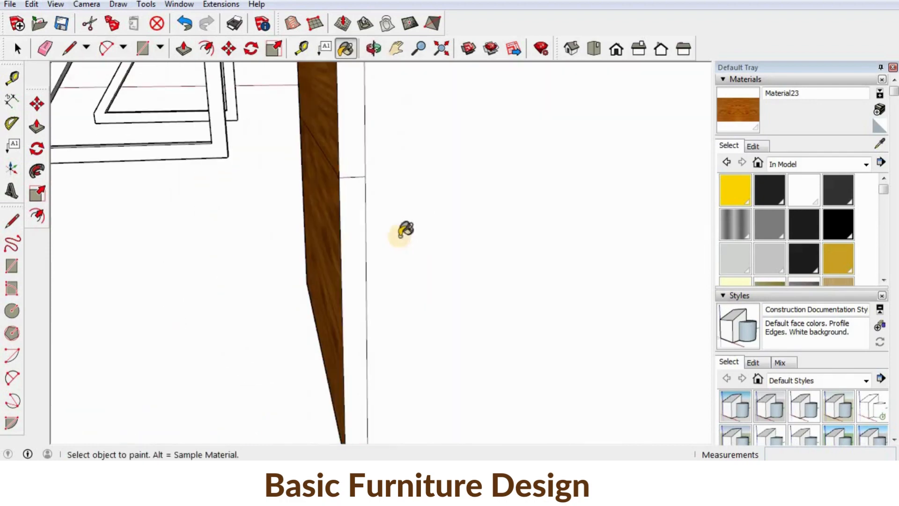
Paint the narrow side edge of the lowest drawer front with Material23 and rotate its texture to change the grain direction
click(358, 253)
key(space)
right_click(355, 251)
mouse_move(400, 422)
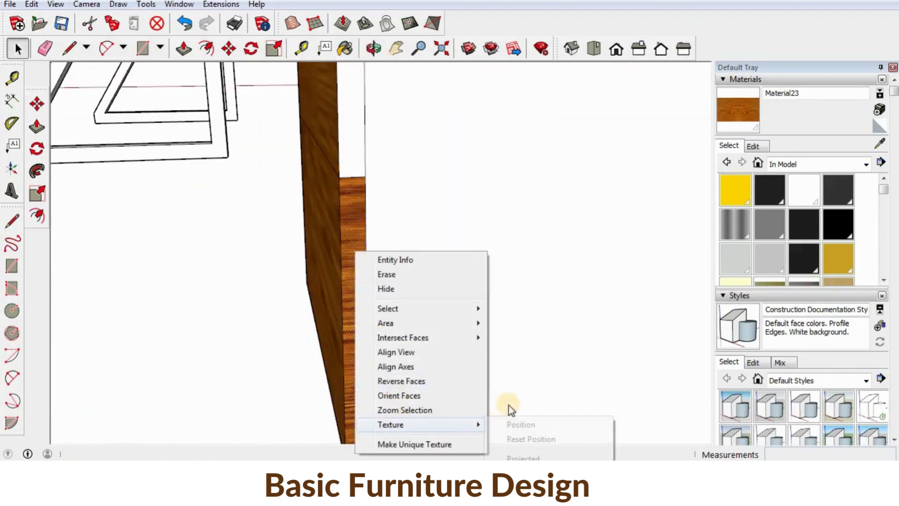
click(512, 425)
right_click(354, 333)
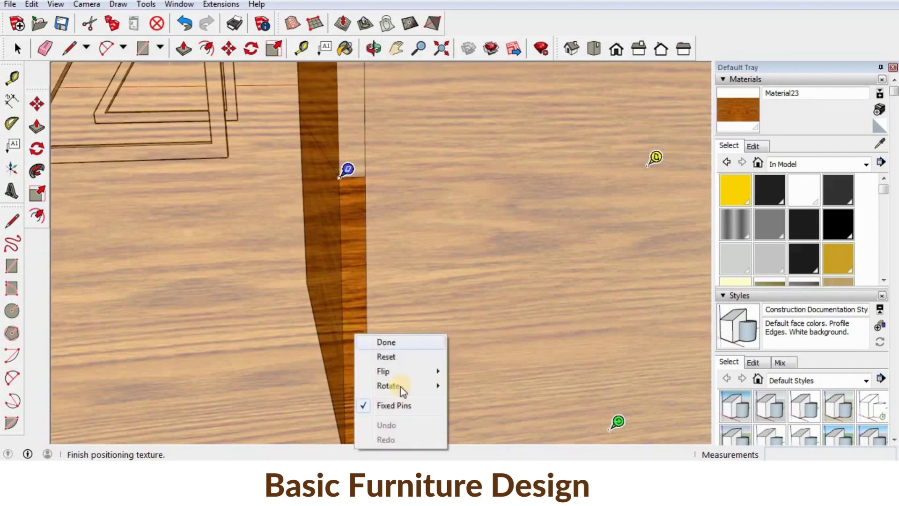
mouse_move(402, 389)
click(457, 389)
middle_drag(469, 297, 546, 317)
middle_drag(546, 317, 591, 331)
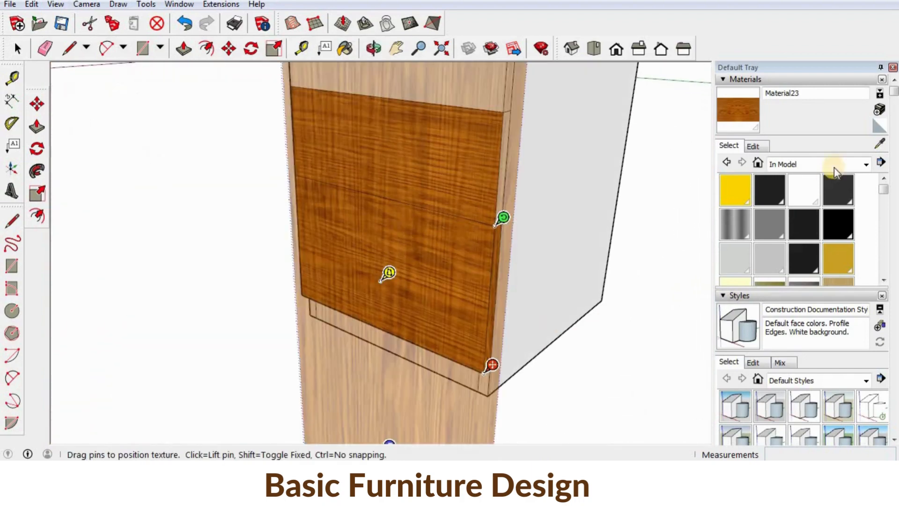
Sample the rotated wood texture from the side edge of the lowest drawer front
click(878, 146)
scroll(547, 193, down, 3)
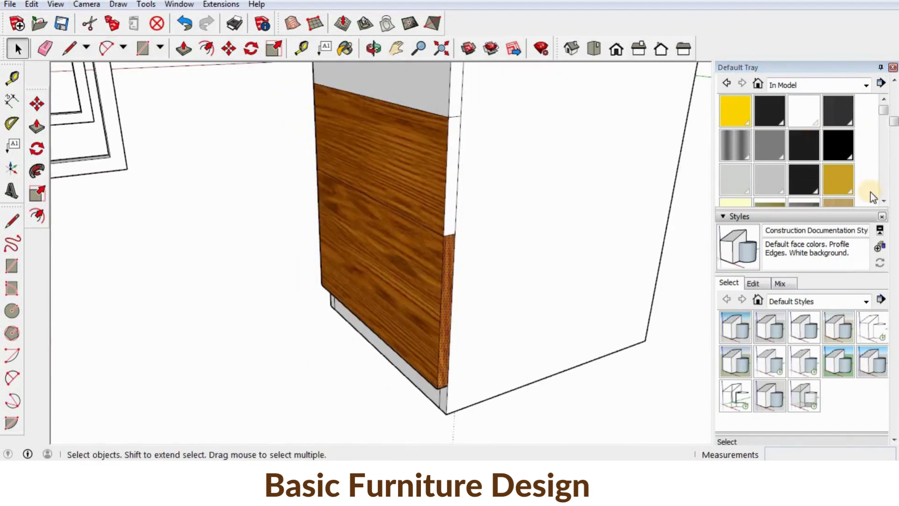
scroll(873, 196, up, 3)
click(879, 142)
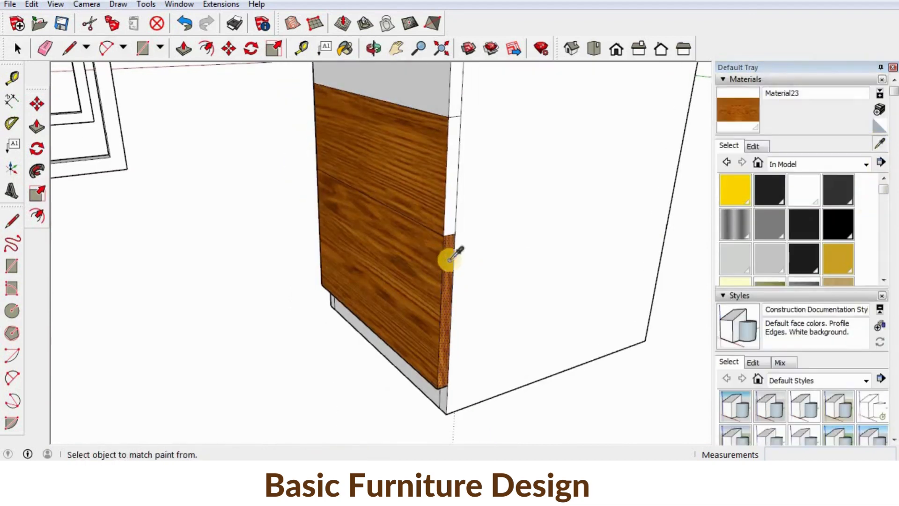
scroll(445, 254, up, 3)
click(479, 219)
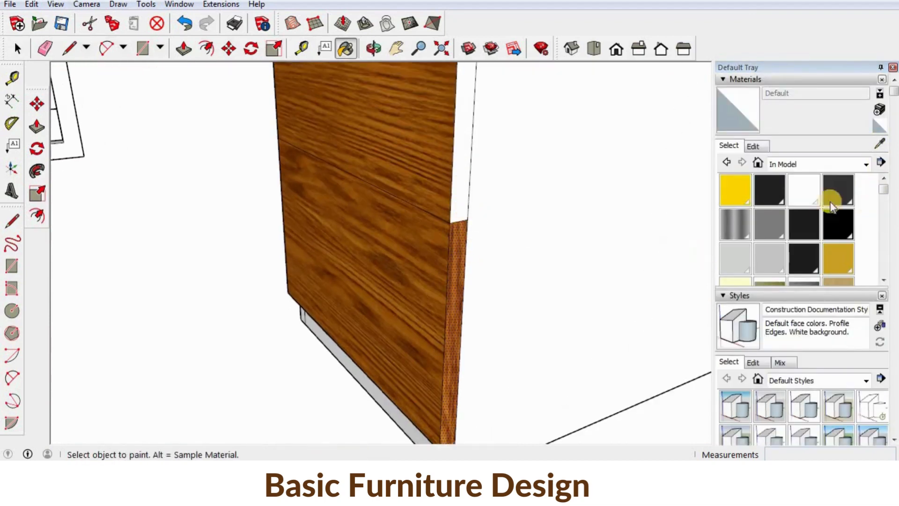
click(879, 144)
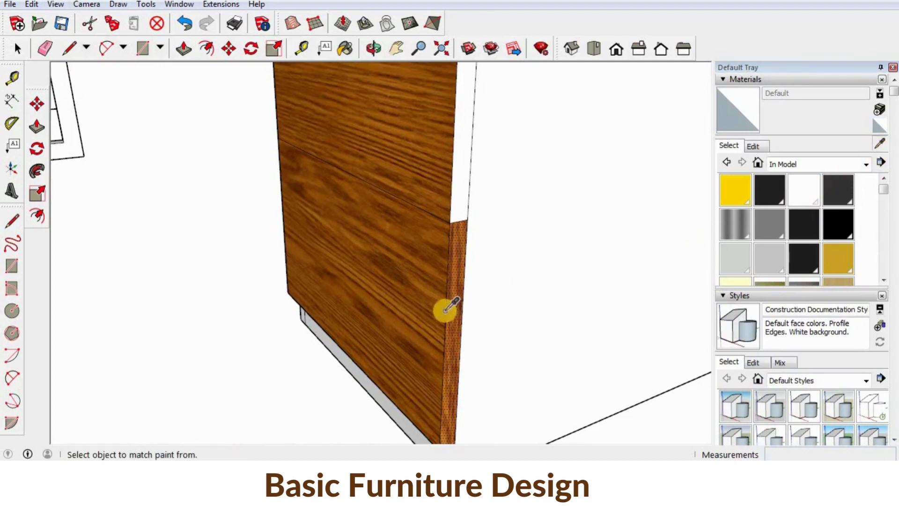
click(459, 308)
Copy the vertical edge of the cabinet's back next to the wood-painted side 18 mm inward
key(m)
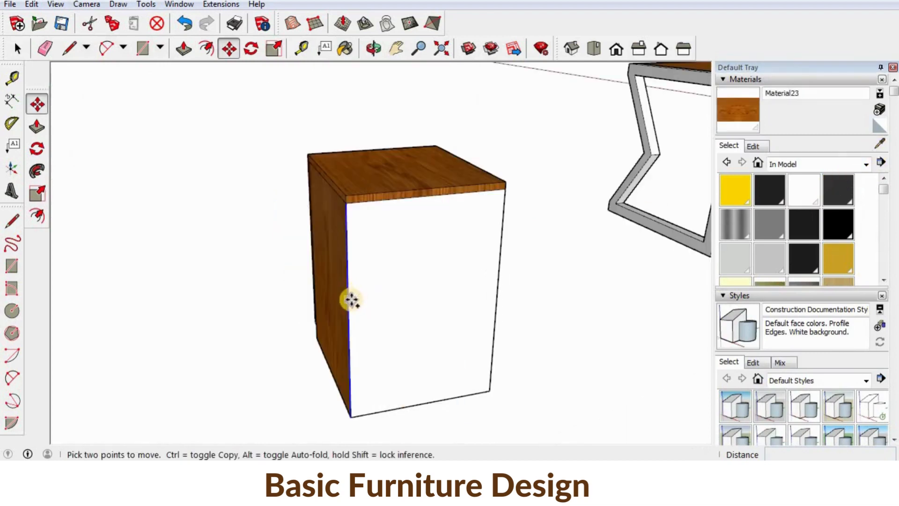
click(347, 299)
key(ctrl)
text(8)
key(Return)
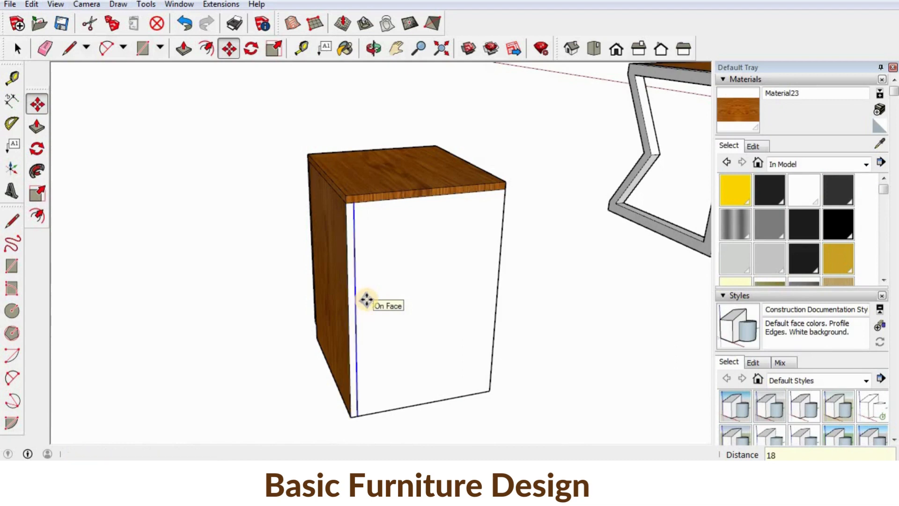
scroll(366, 300, up, 2)
key(space)
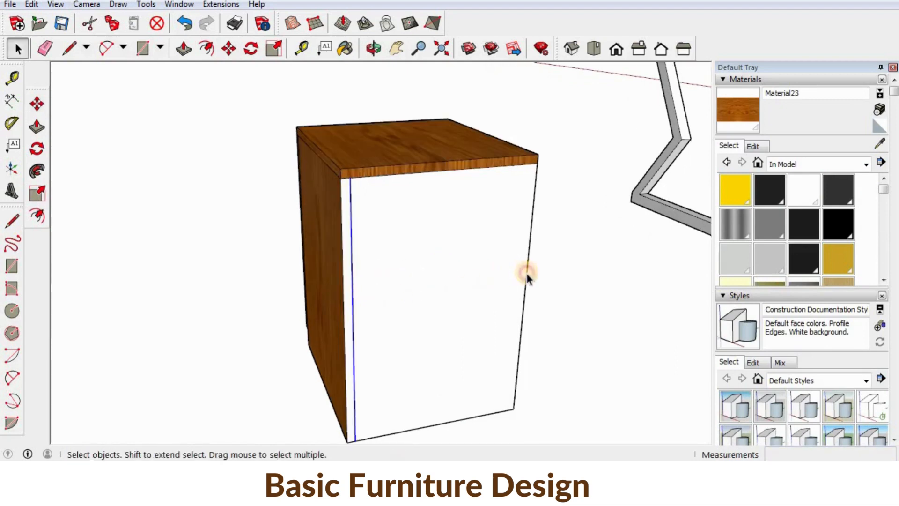
Copy the opposite vertical edge of the cabinet's back 18 mm inward
key(m)
key(ctrl)
click(526, 274)
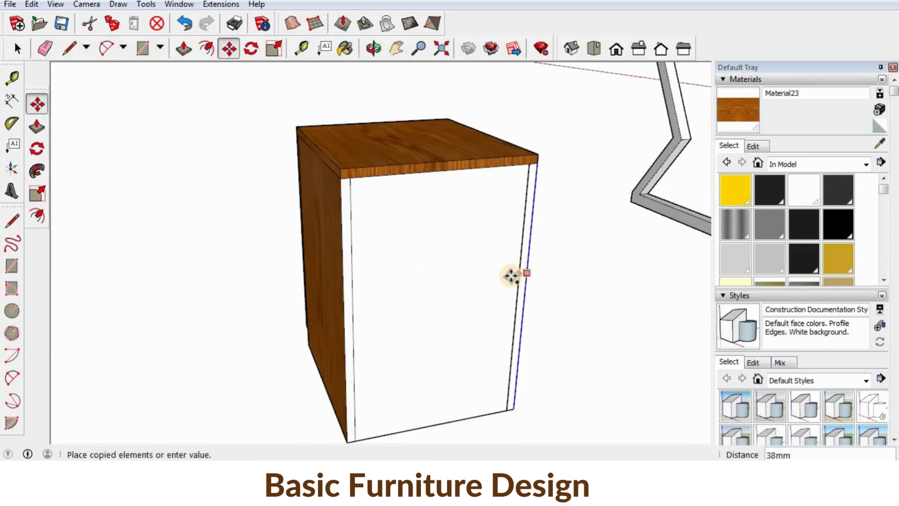
text(18)
key(Return)
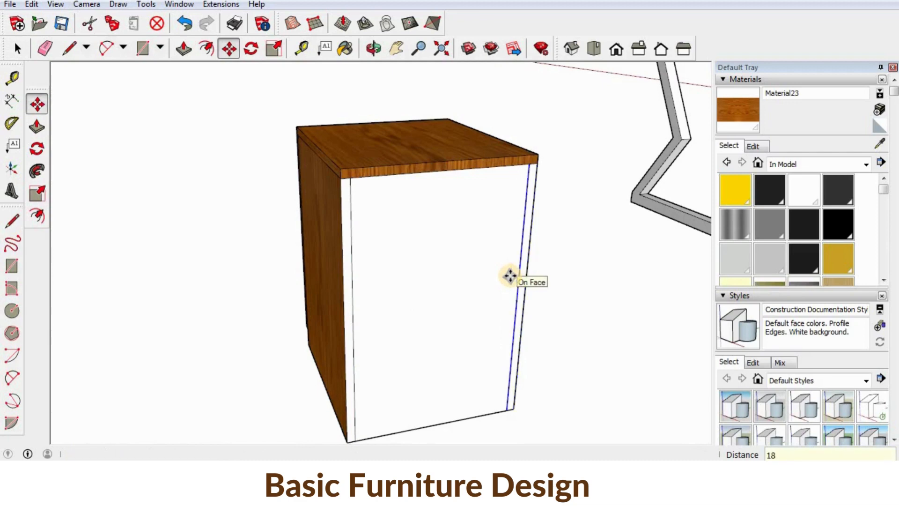
key(space)
Copy the bottom edge of the cabinet's back 50 mm upward, and copy that line another 18 mm up
click(428, 425)
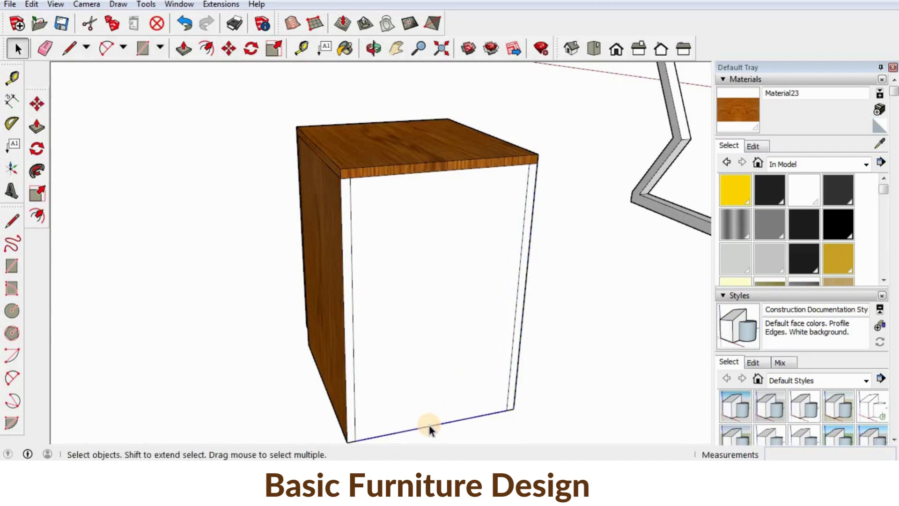
key(m)
key(ctrl)
click(355, 440)
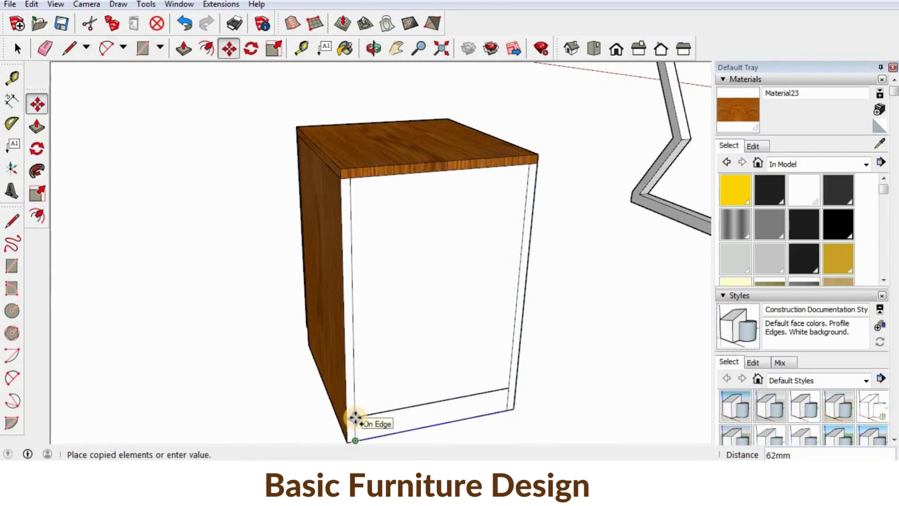
text(50)
key(Return)
key(ctrl)
click(355, 419)
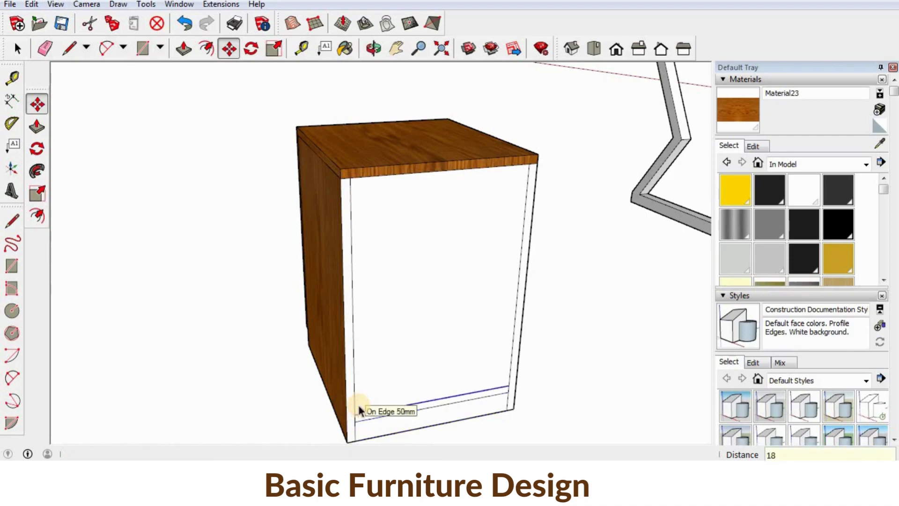
key(space)
Push the large central panel of the cabinet's back inward 10 mm
click(570, 338)
key(p)
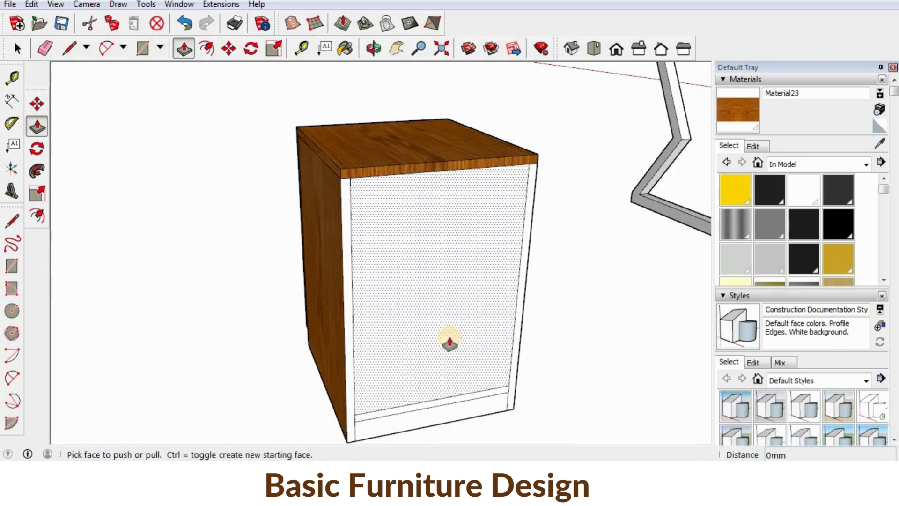
click(440, 341)
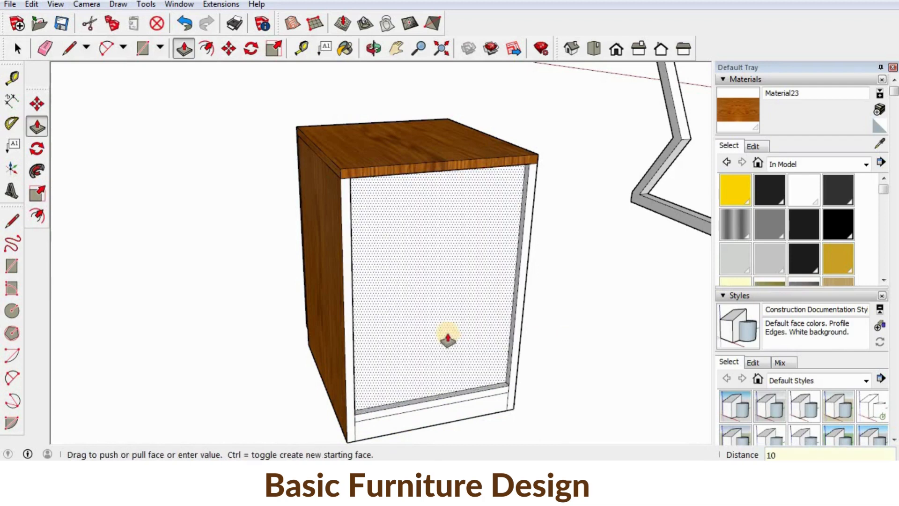
key(Return)
key(space)
Paint the cabinet's top surface, the top panel's front edge and one side with the Default material
middle_drag(439, 306, 461, 310)
middle_drag(268, 236, 261, 247)
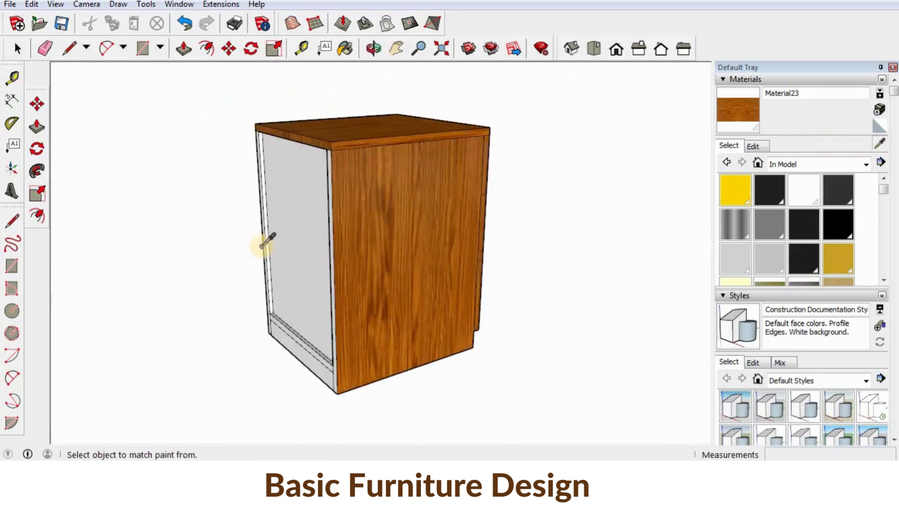
click(451, 230)
middle_drag(451, 230, 300, 256)
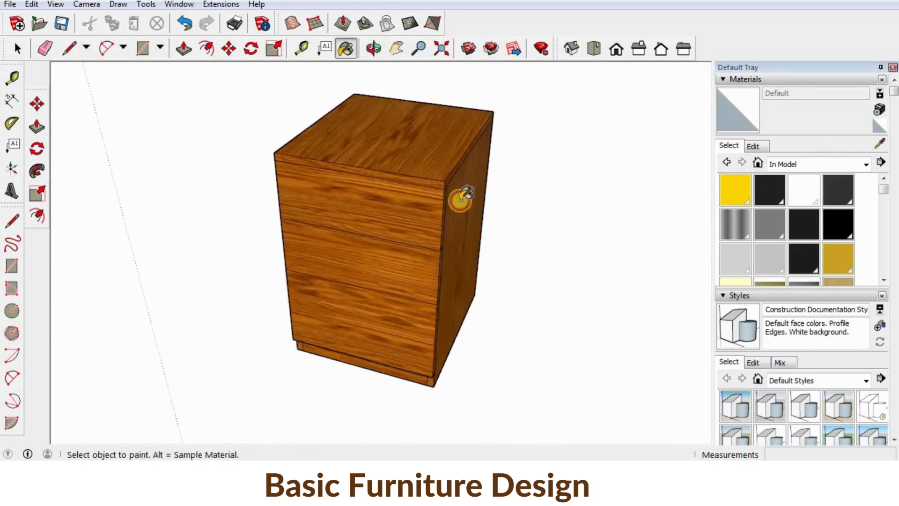
click(406, 157)
scroll(474, 229, up, 2)
scroll(411, 171, up, 2)
click(458, 176)
scroll(276, 209, up, 2)
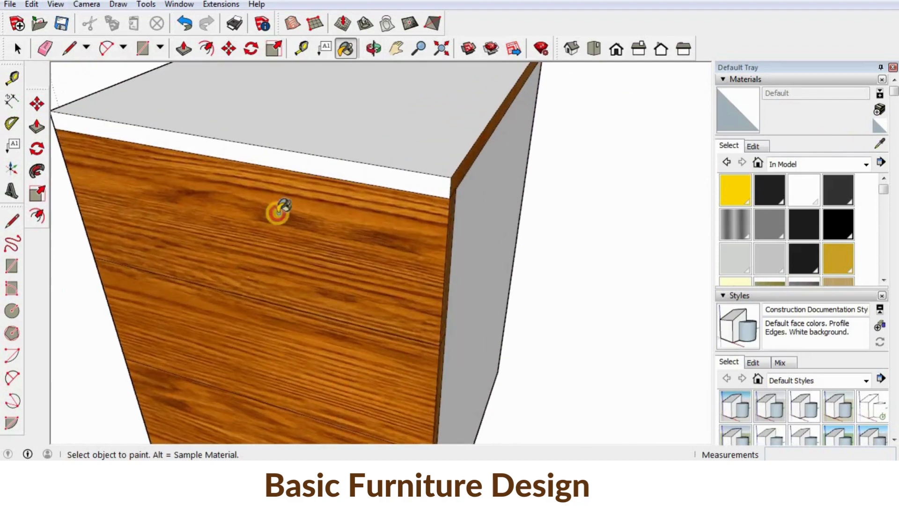
Paint the cabinet's other side and the adjoining top panel edge with the Default material
mouse_move(277, 208)
middle_down()
mouse_move(351, 203)
mouse_move(266, 240)
middle_up()
click(242, 262)
scroll(298, 227, down, 2)
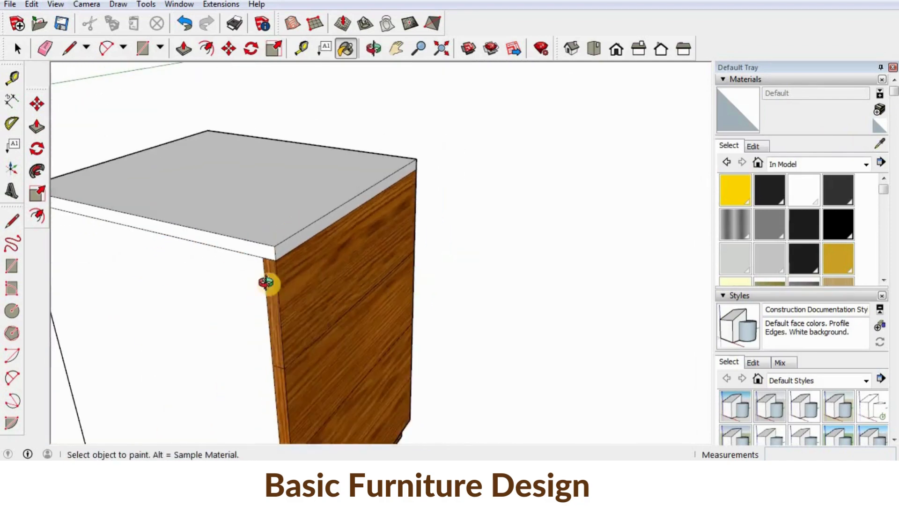
scroll(269, 282, down, 1)
Paint the plinth's front face and both of its end strips with the Default material
middle_drag(269, 282, 459, 145)
scroll(356, 381, up, 2)
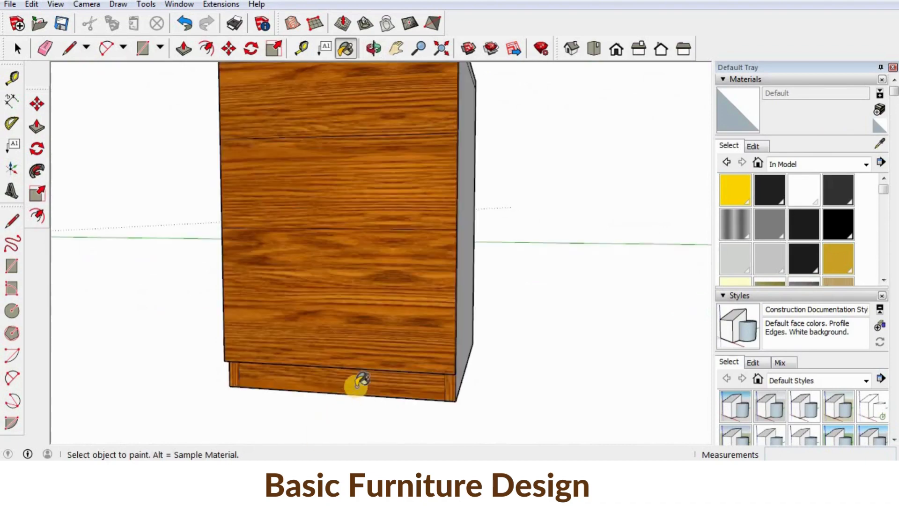
click(400, 384)
scroll(445, 381, up, 2)
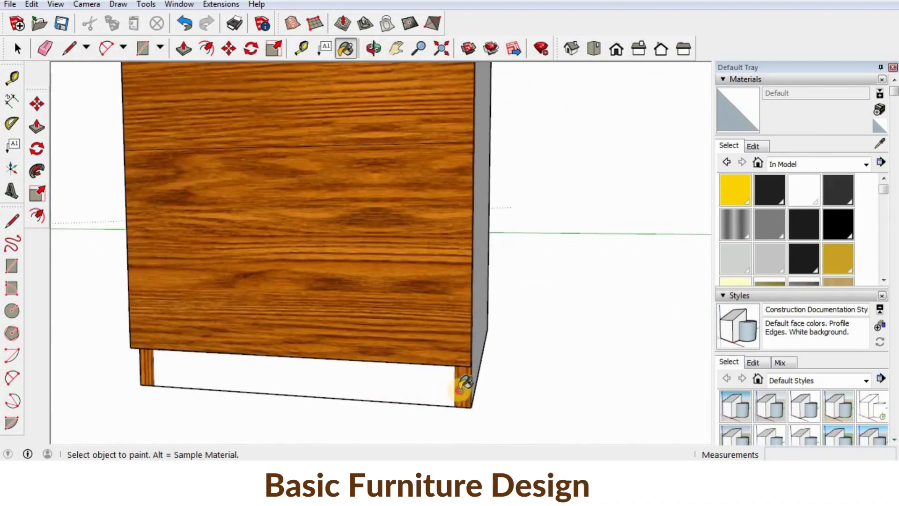
click(149, 362)
mouse_move(287, 315)
middle_down()
mouse_move(612, 337)
mouse_move(317, 327)
mouse_move(460, 285)
middle_up()
scroll(380, 301, down, 3)
key(space)
Insert the caster wheel component from the model's components at the cabinet's bottom front corner
scroll(468, 292, down, 6)
scroll(448, 291, up, 1)
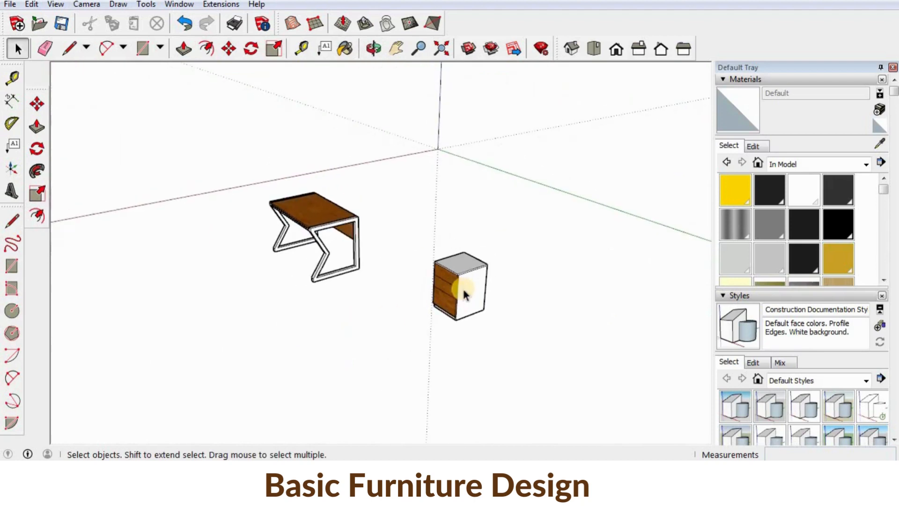
scroll(865, 326, down, 3)
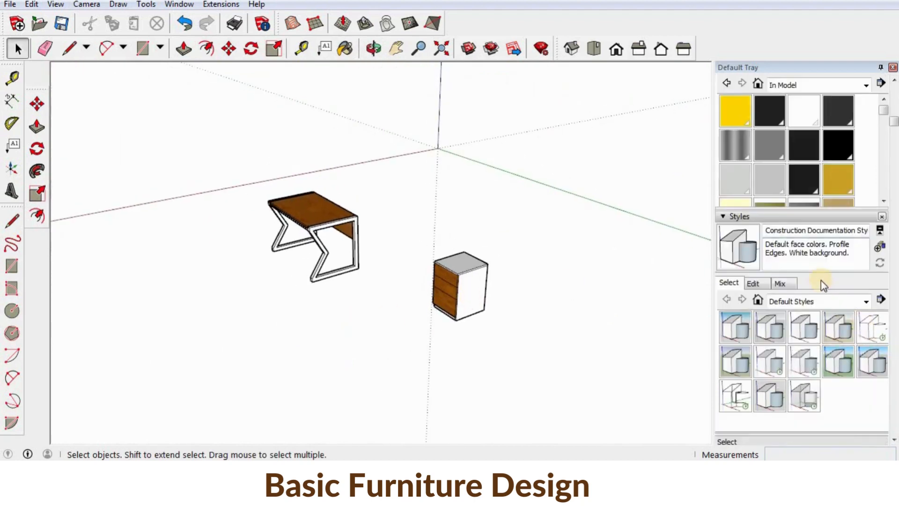
scroll(810, 296, down, 10)
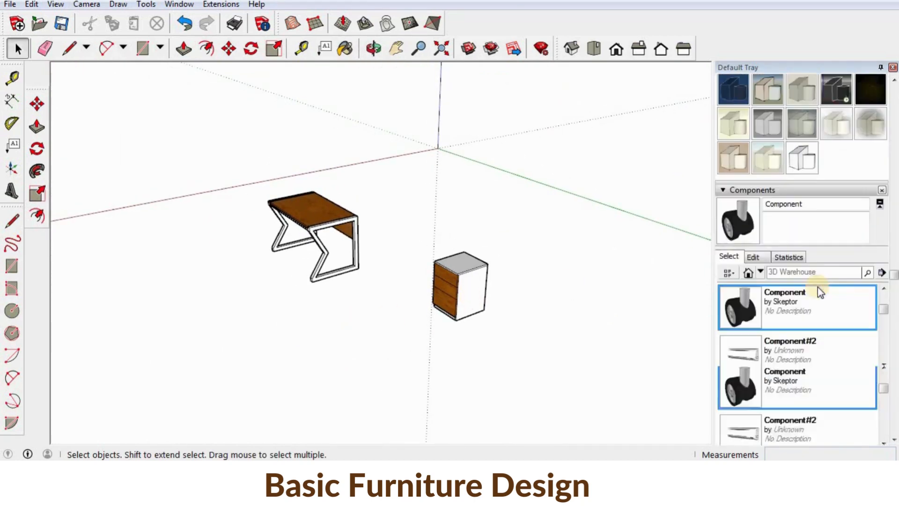
click(742, 229)
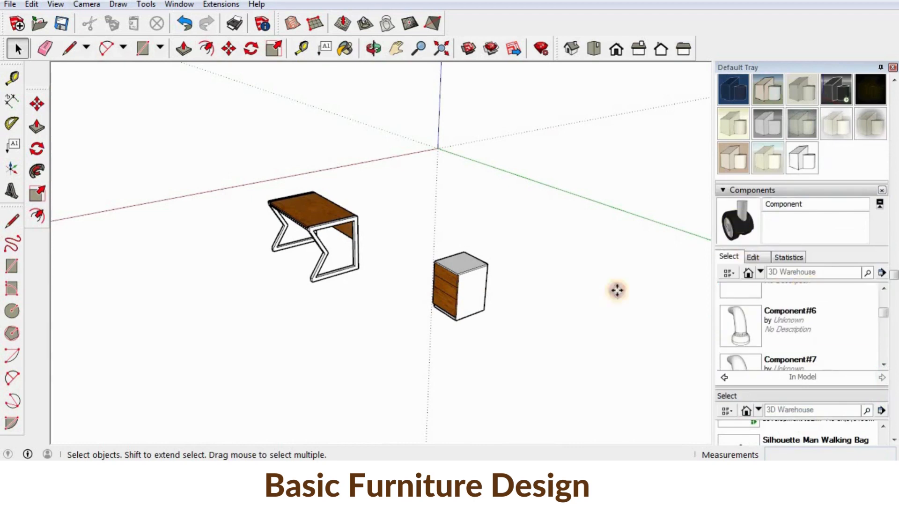
click(461, 320)
scroll(475, 311, up, 5)
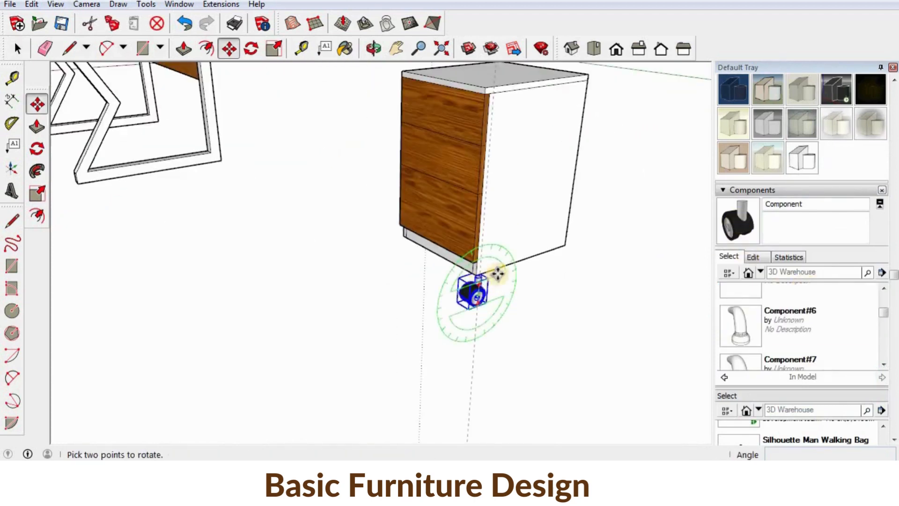
Move the caster wheel inward from the cabinet's bottom front corner, including about 67 mm back from the front
scroll(497, 274, up, 3)
mouse_move(433, 207)
middle_down()
mouse_move(424, 170)
mouse_move(468, 206)
middle_up()
middle_drag(516, 245, 580, 277)
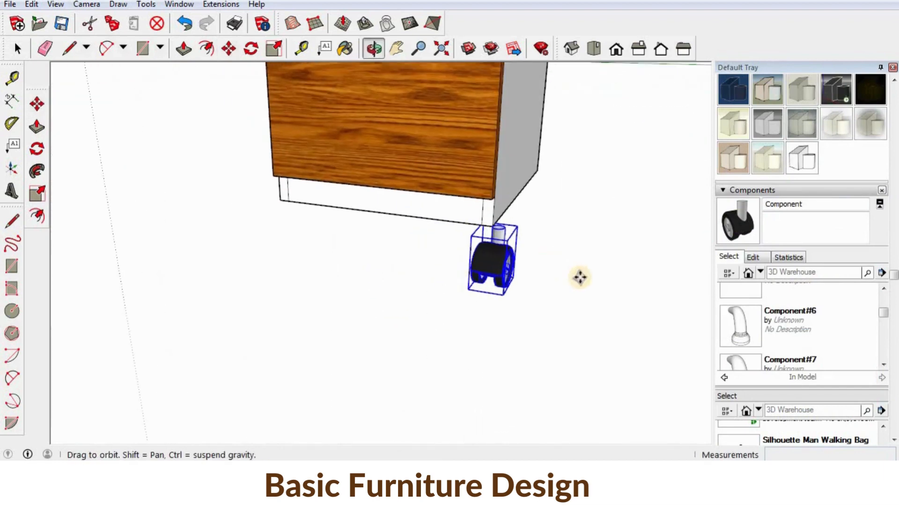
click(478, 226)
click(437, 225)
mouse_move(351, 173)
middle_down()
mouse_move(307, 147)
mouse_move(389, 154)
middle_up()
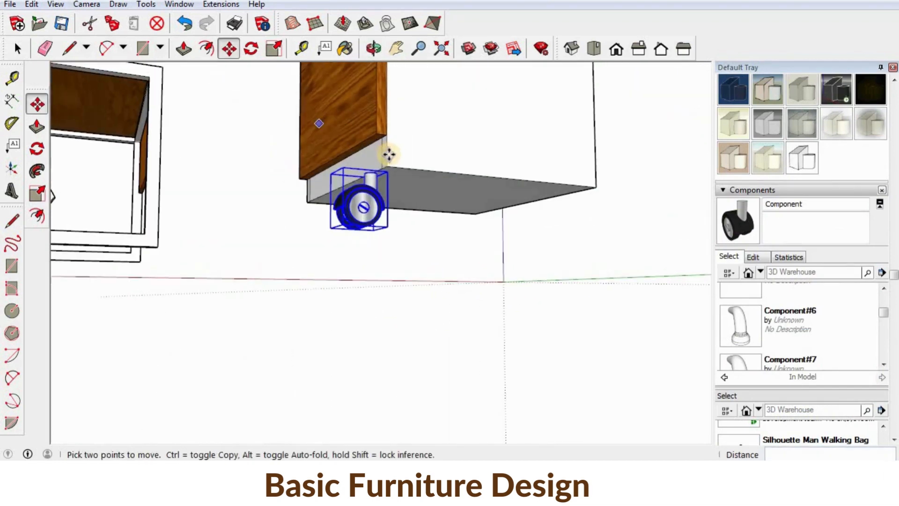
click(406, 167)
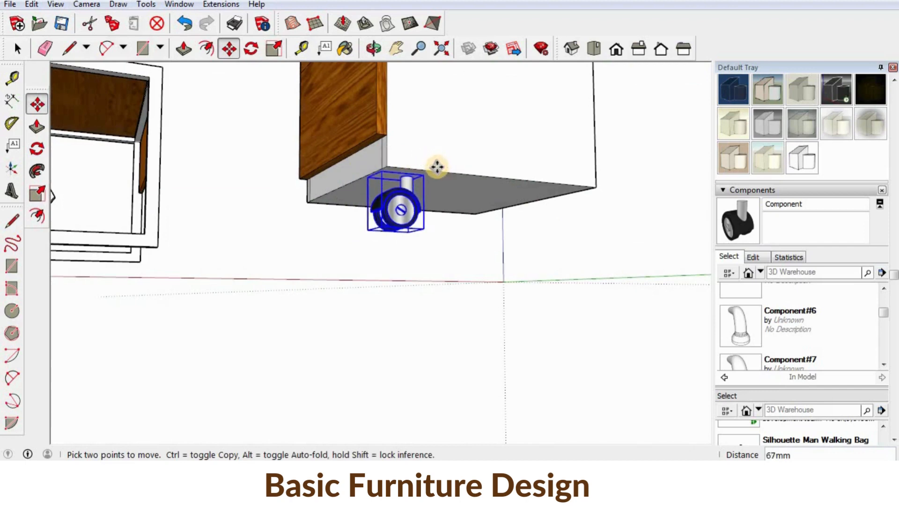
Fine-tune the caster wheel's position under the cabinet's front corner, shifting it about 29 mm
middle_drag(428, 160, 433, 285)
scroll(407, 228, down, 9)
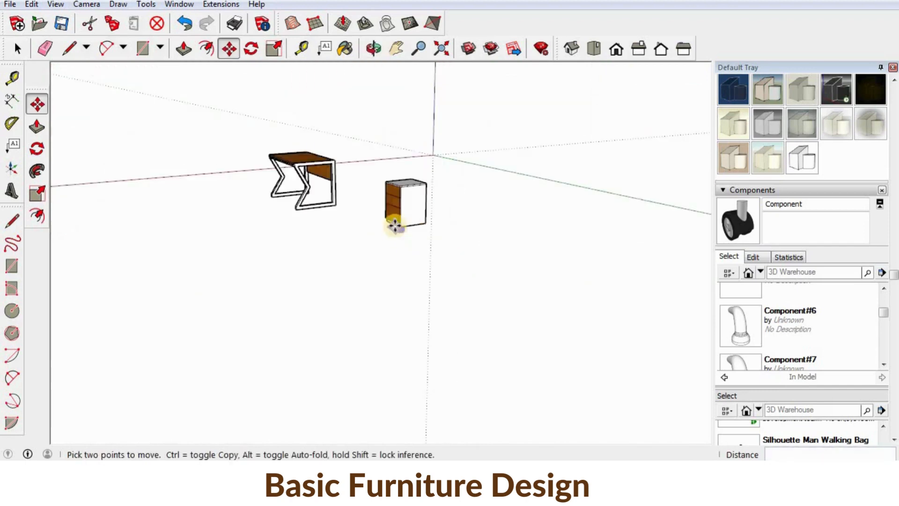
scroll(393, 223, up, 1)
scroll(394, 223, up, 7)
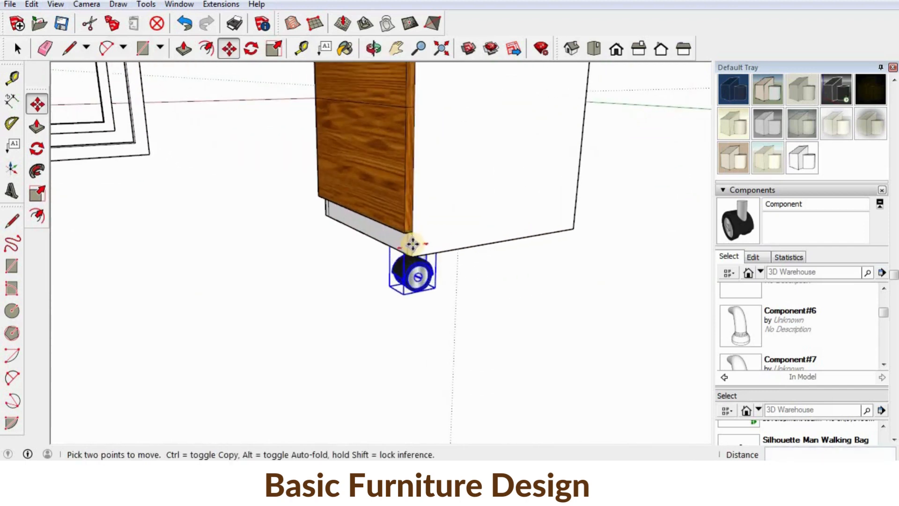
middle_drag(428, 225, 417, 201)
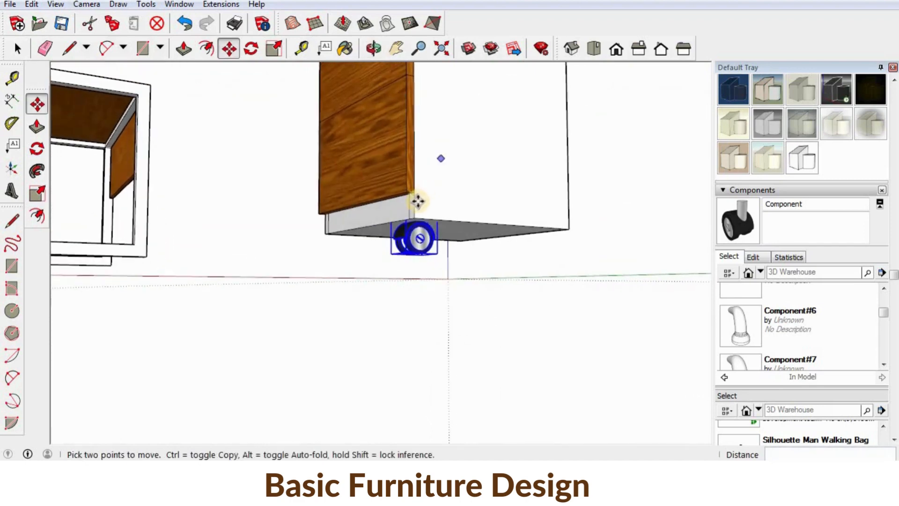
scroll(414, 202, up, 2)
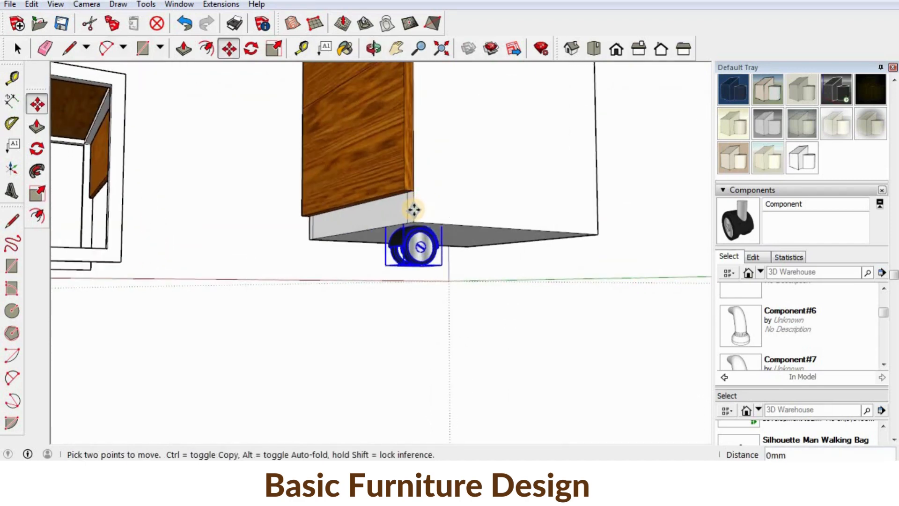
scroll(413, 213, up, 2)
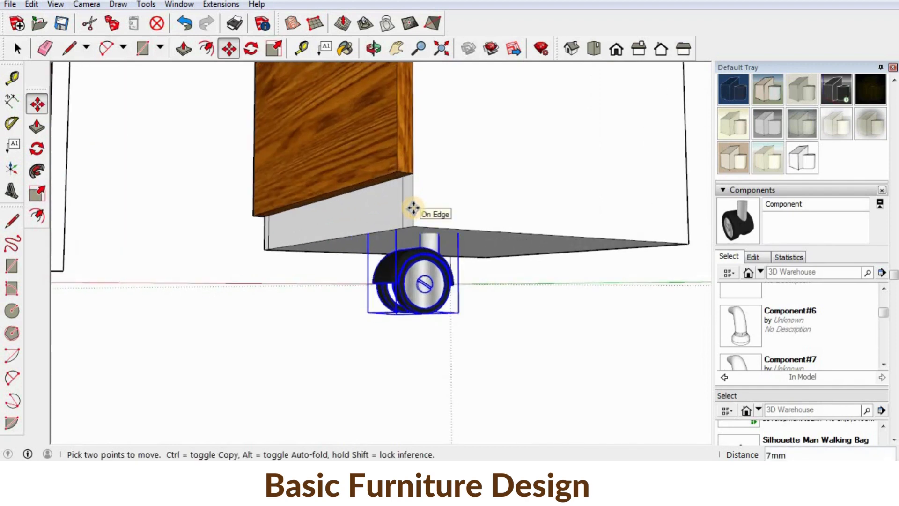
middle_drag(476, 249, 560, 248)
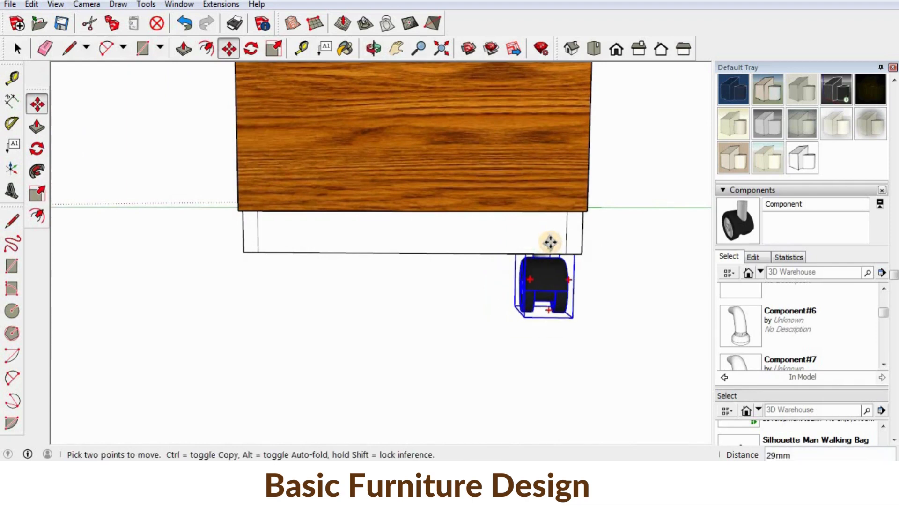
Copy the caster wheel about 321 mm across to the cabinet's other front corner
click(548, 240)
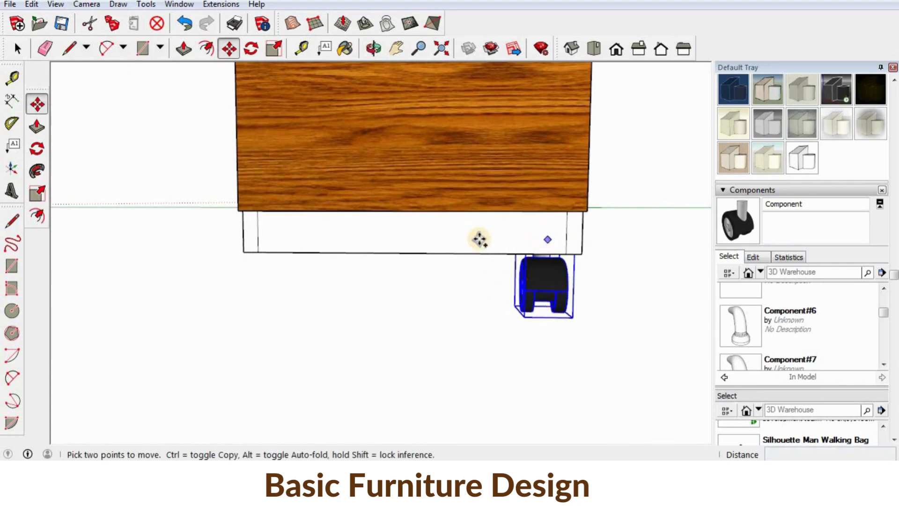
key(ctrl)
click(313, 252)
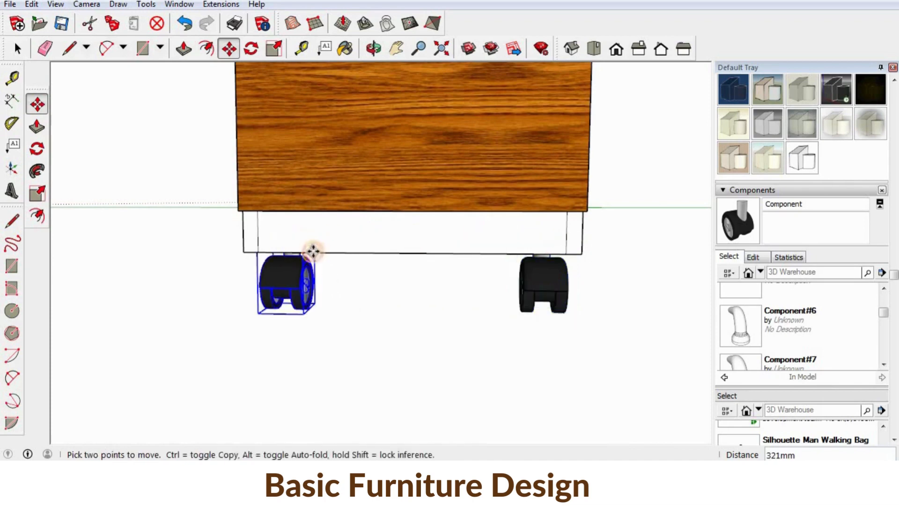
Select both front casters and copy them to the cabinet's rear corners
key(space)
shift+click(553, 285)
middle_drag(450, 285, 300, 299)
key(m)
key(ctrl)
click(355, 228)
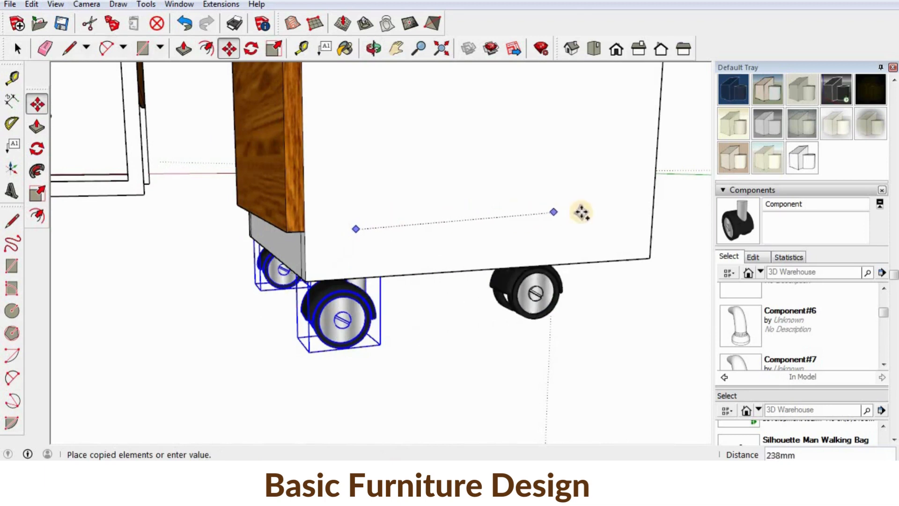
click(621, 221)
Push the cabinet's bottom face upward 50 mm to remove the plinth
middle_drag(621, 221, 414, 207)
scroll(415, 207, down, 2)
middle_drag(424, 130, 354, 253)
scroll(394, 199, up, 6)
scroll(445, 215, up, 3)
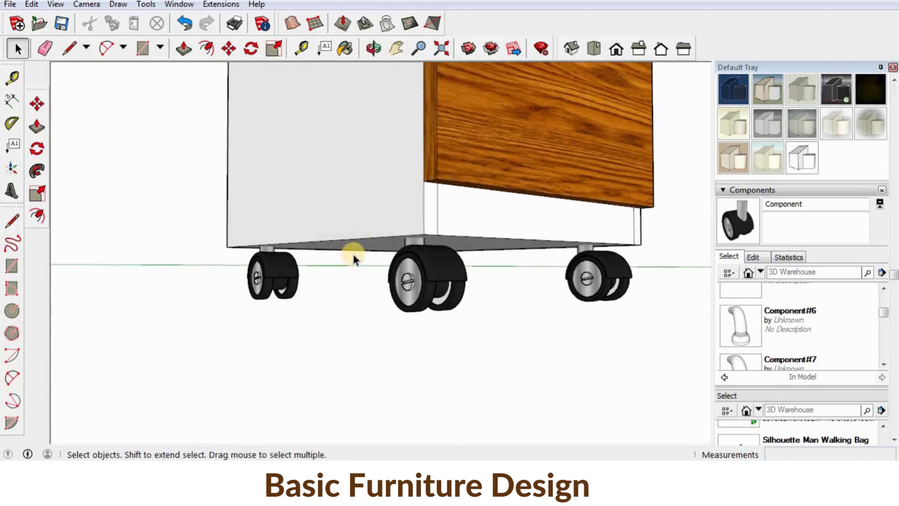
click(358, 244)
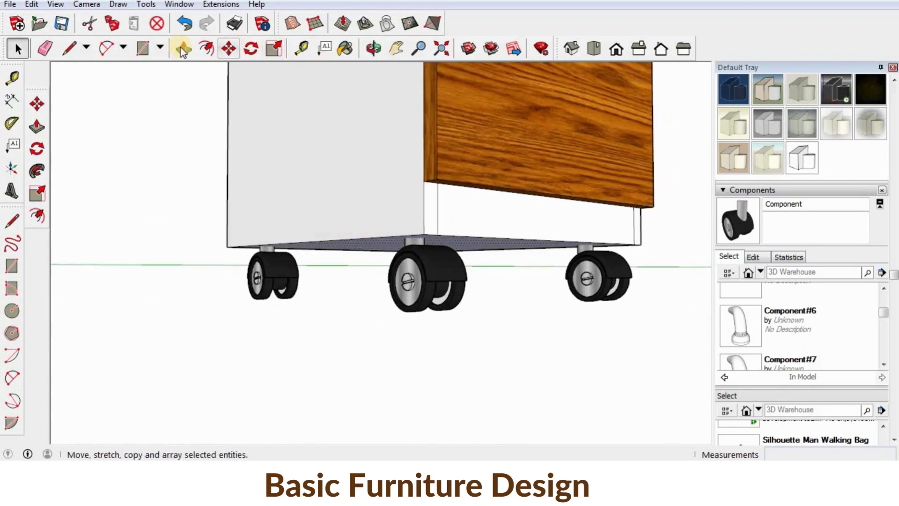
middle_drag(383, 187, 417, 206)
click(418, 206)
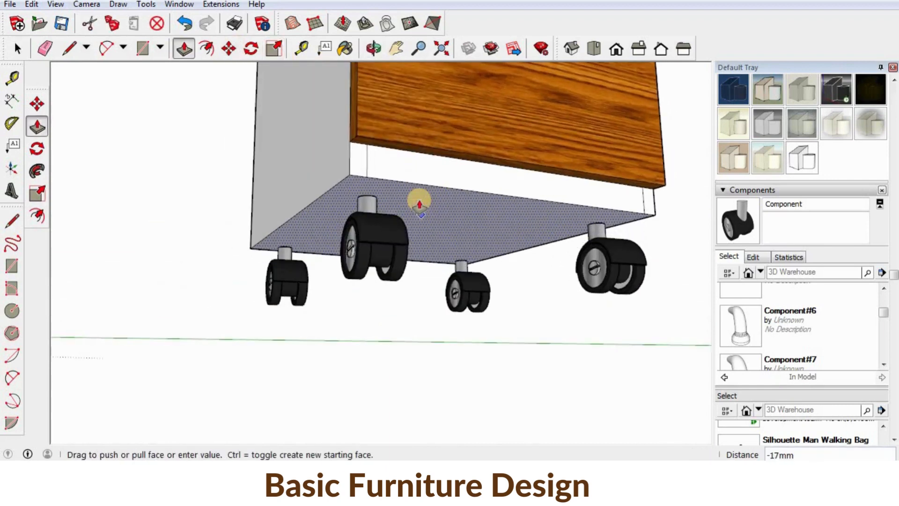
key(Return)
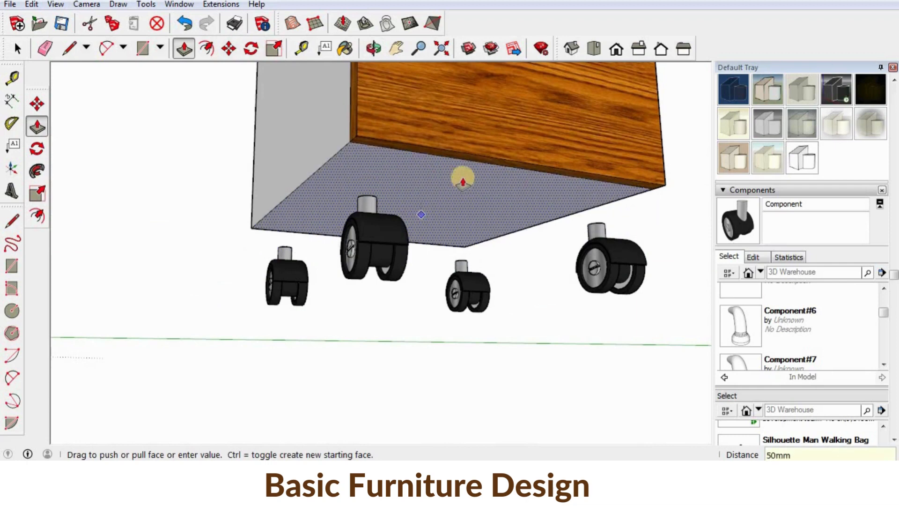
Copy the cabinet's bottom face 18 mm upward to outline the base panel on the sides
middle_drag(463, 180, 377, 216)
key(space)
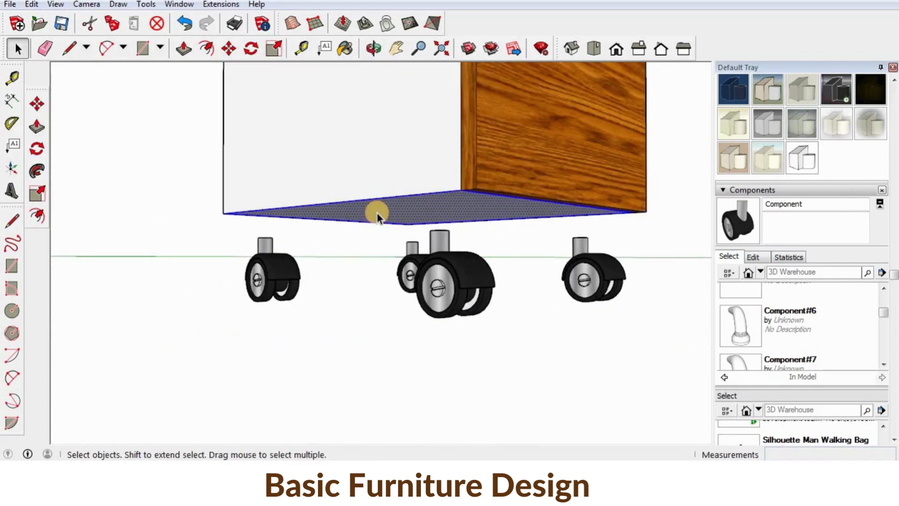
key(m)
key(ctrl)
click(224, 213)
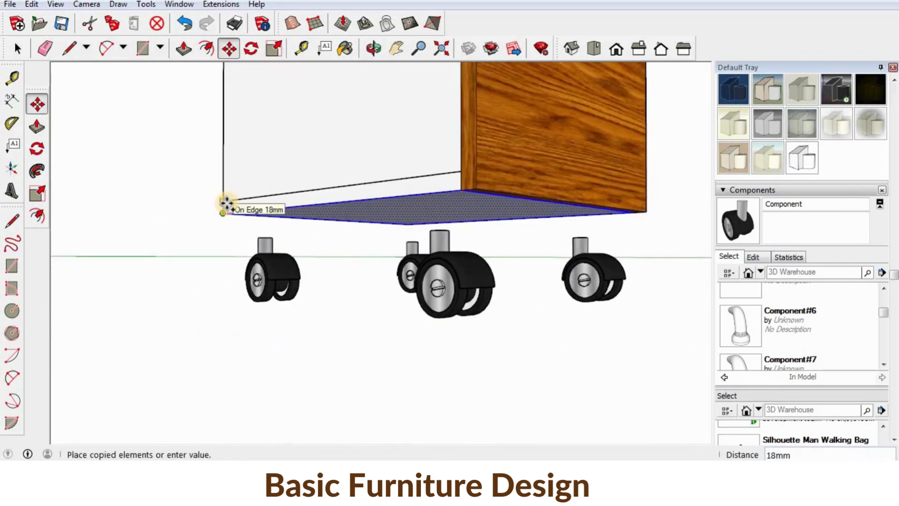
click(226, 204)
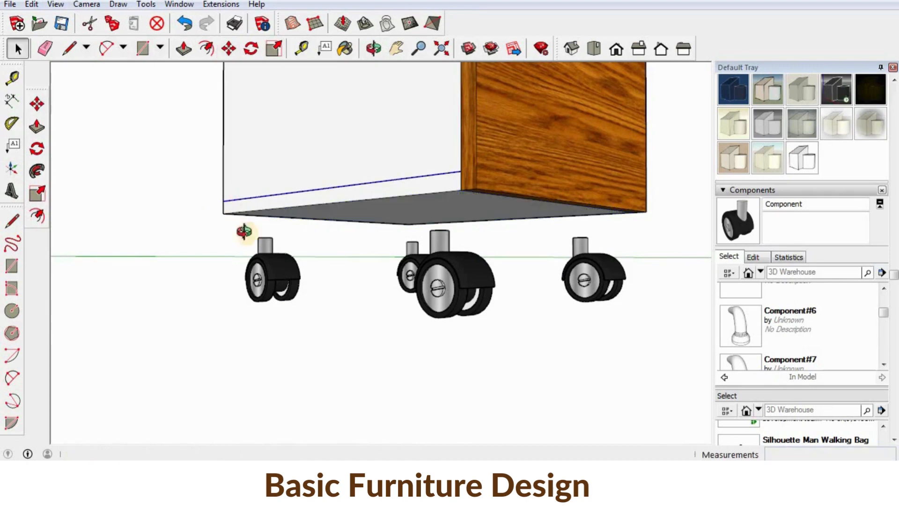
middle_drag(243, 230, 440, 253)
key(space)
Select all four caster wheels and move them up 50 mm to meet the cabinet's bottom
click(647, 273)
middle_drag(587, 206, 617, 265)
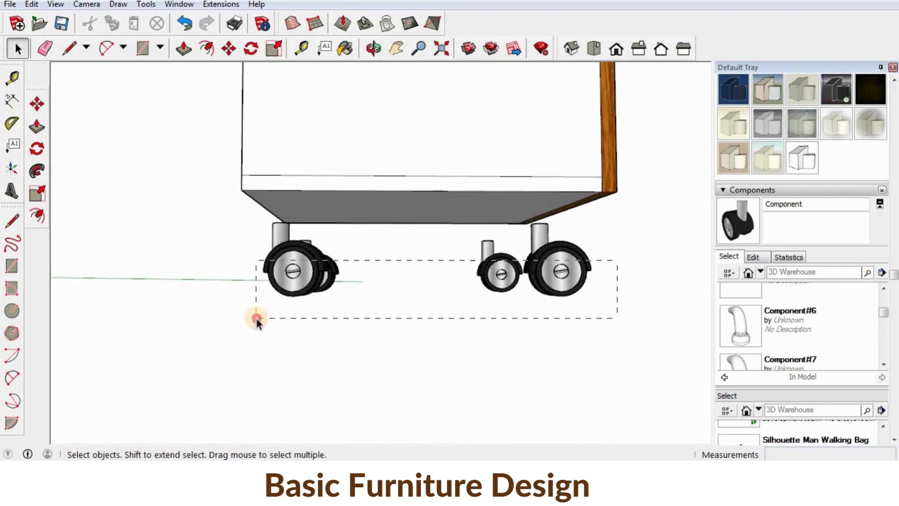
drag(257, 319, 257, 319)
middle_drag(286, 286, 229, 253)
key(m)
click(241, 220)
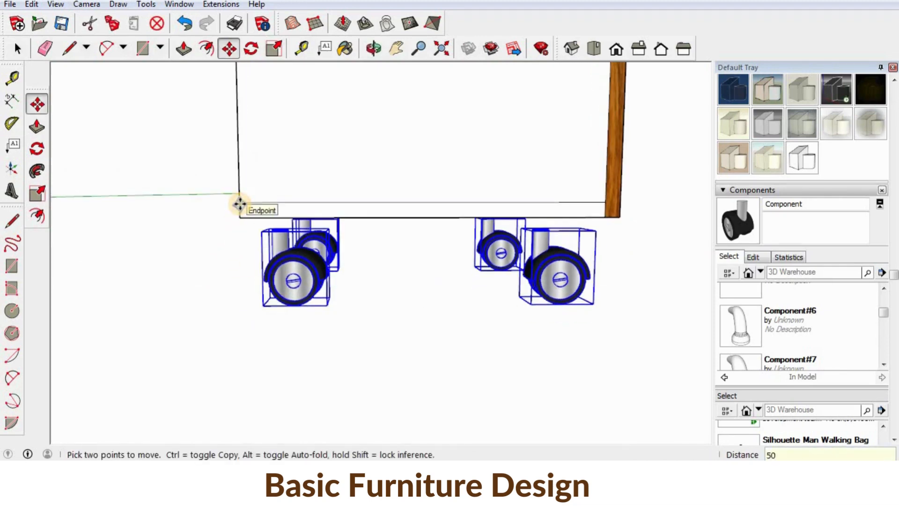
click(239, 204)
middle_drag(240, 204, 429, 294)
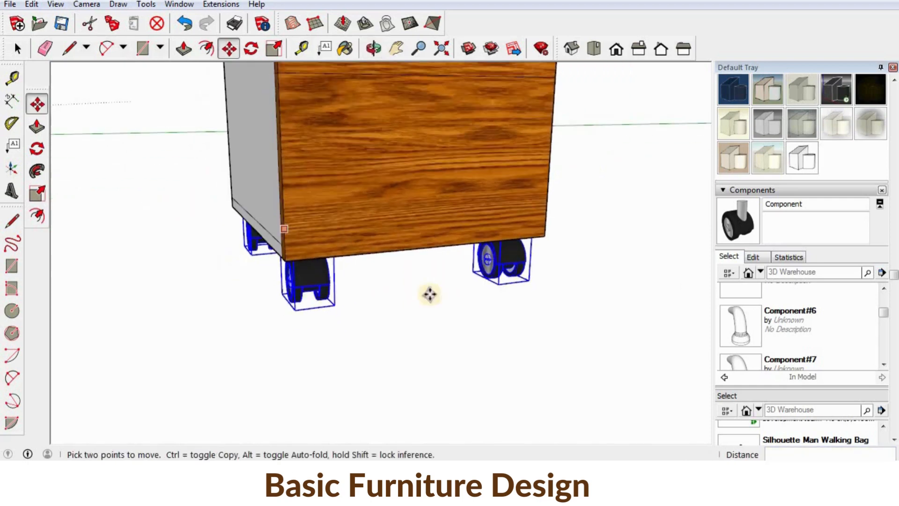
scroll(430, 294, down, 2)
key(space)
click(431, 257)
Find the HANDLE-2022 set among the model's components and place it in the empty space beside the cabinet
scroll(423, 246, down, 4)
middle_drag(182, 237, 408, 212)
scroll(758, 314, up, 8)
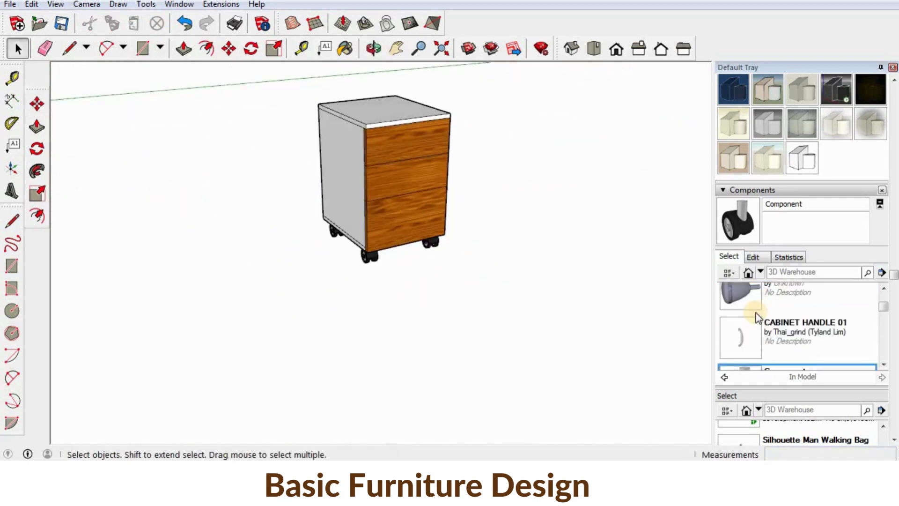
scroll(758, 318, down, 5)
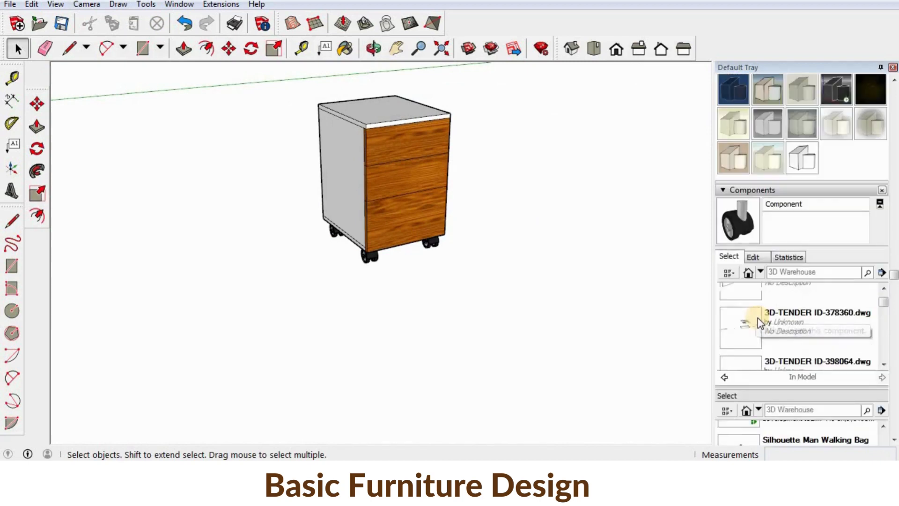
scroll(759, 332, down, 5)
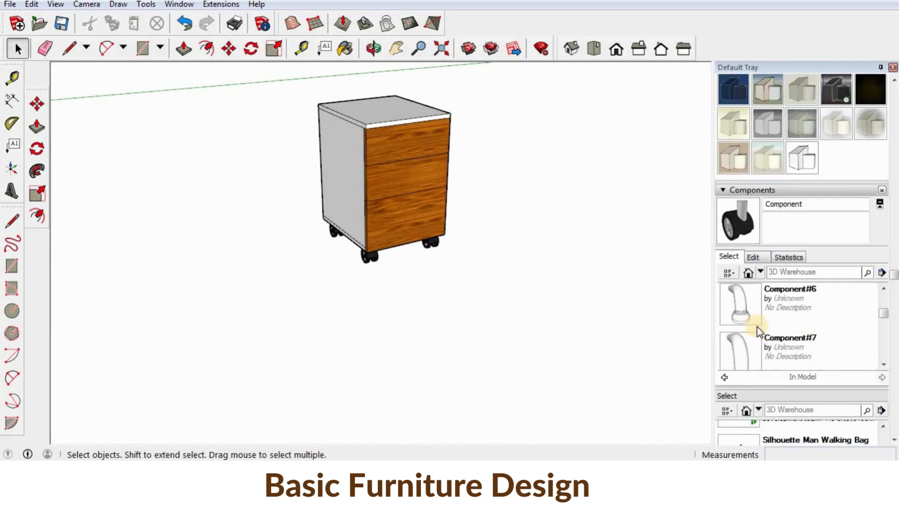
scroll(758, 331, down, 2)
scroll(759, 332, up, 2)
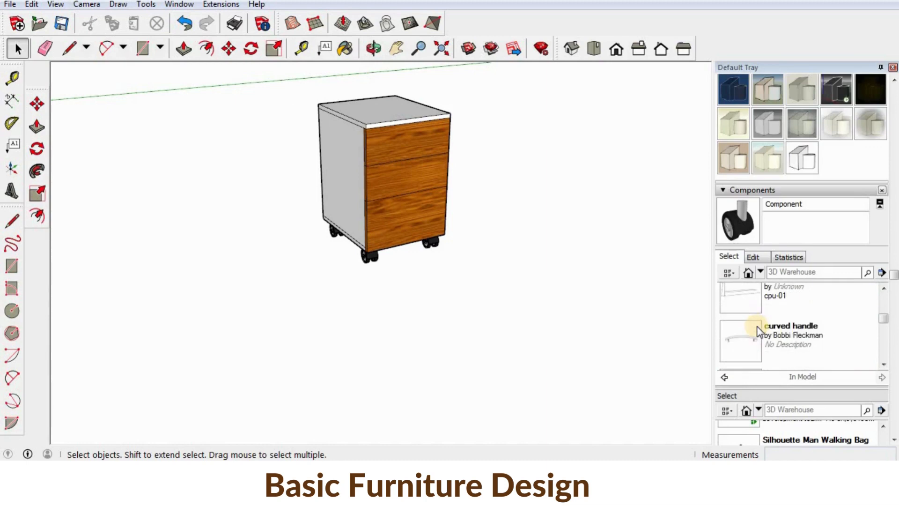
scroll(759, 331, down, 3)
scroll(759, 330, down, 4)
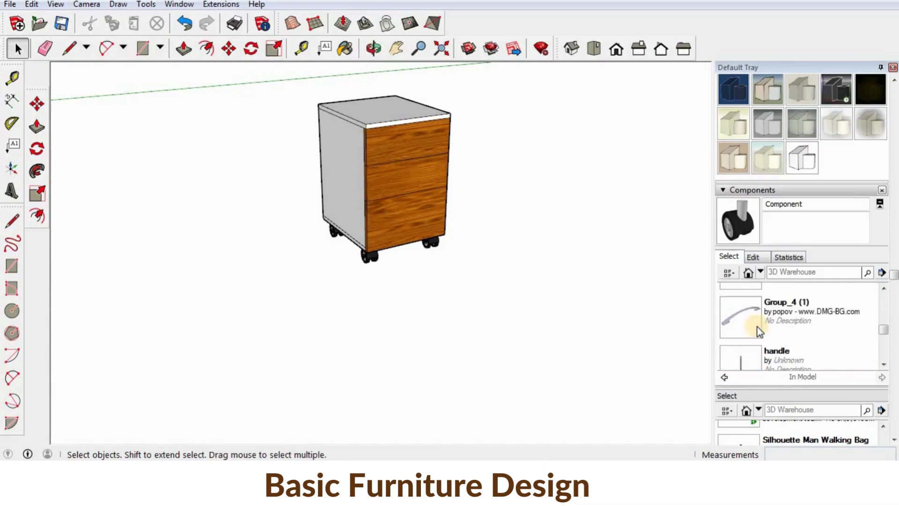
click(737, 333)
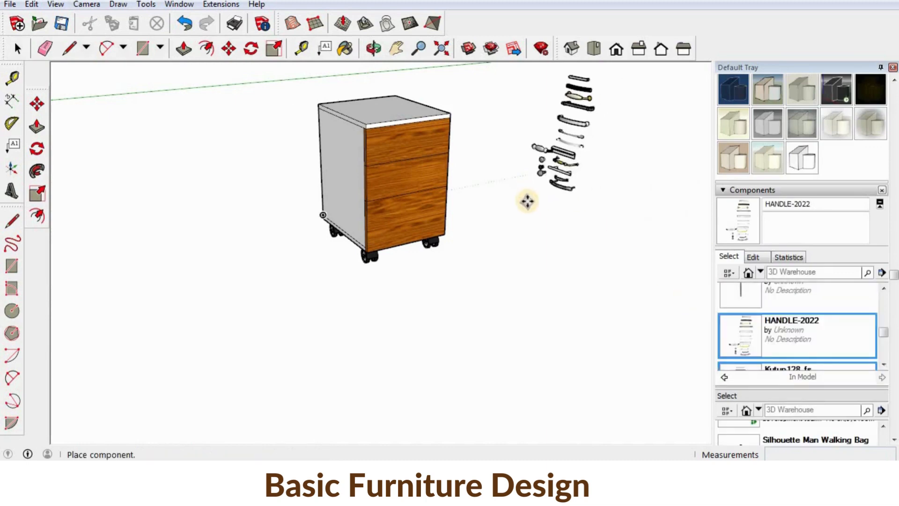
click(578, 215)
Rotate the HANDLE-2022 set 90 degrees in the horizontal plane to align it with the drawer fronts
middle_drag(577, 215, 560, 253)
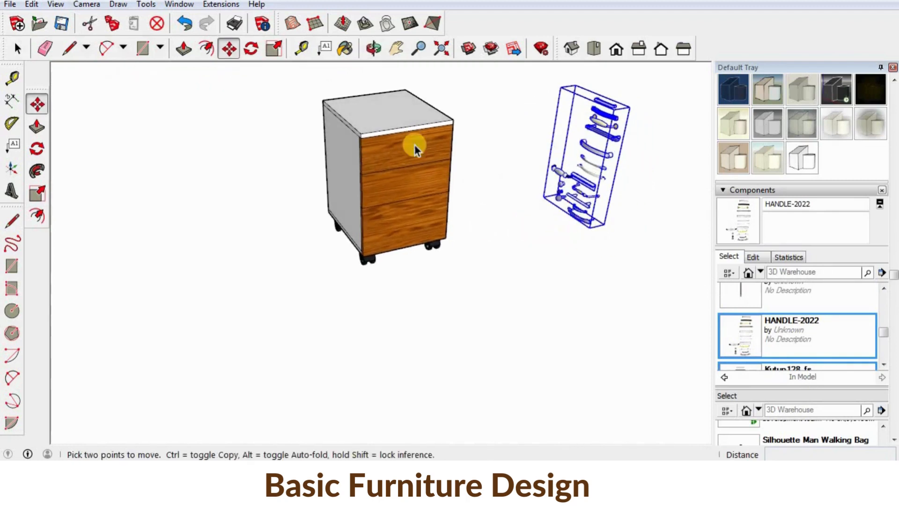
key(space)
click(251, 49)
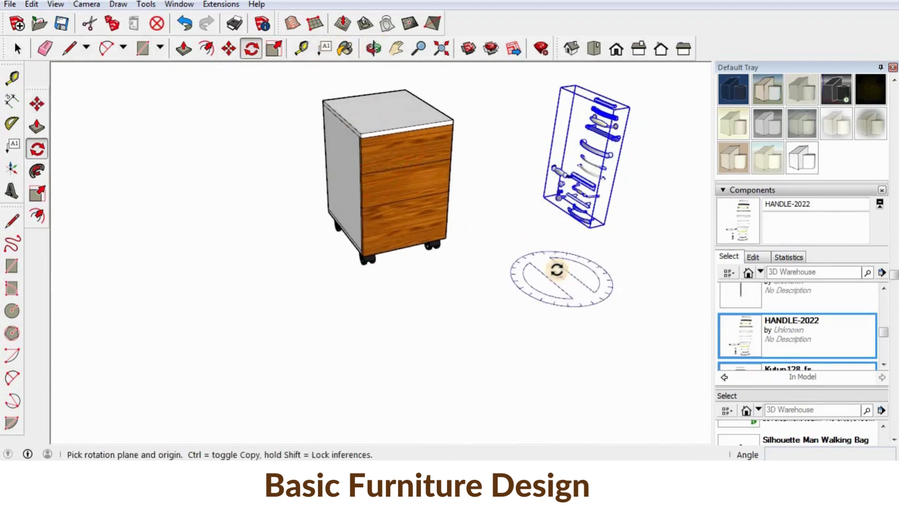
click(557, 270)
click(584, 259)
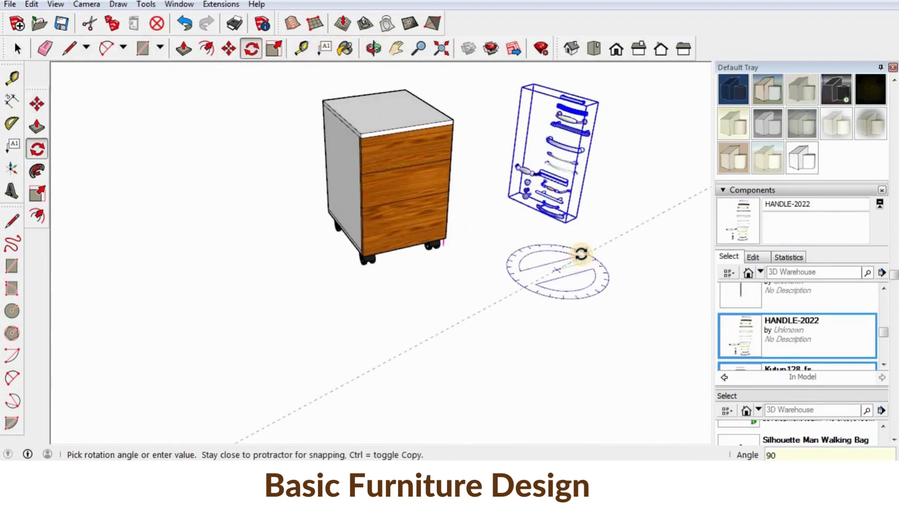
text(90)
key(Return)
Move the rotated handle set out from behind the cabinet to its open side
key(m)
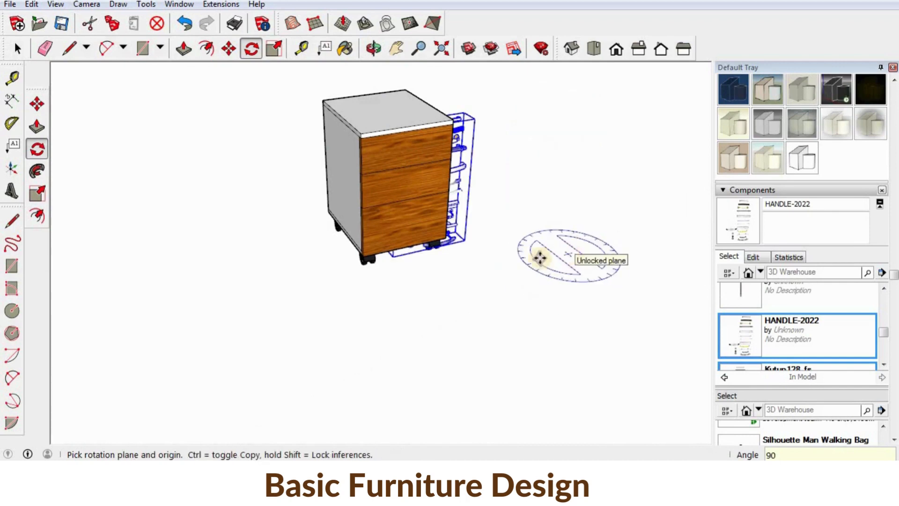
click(525, 260)
click(595, 242)
scroll(520, 140, up, 3)
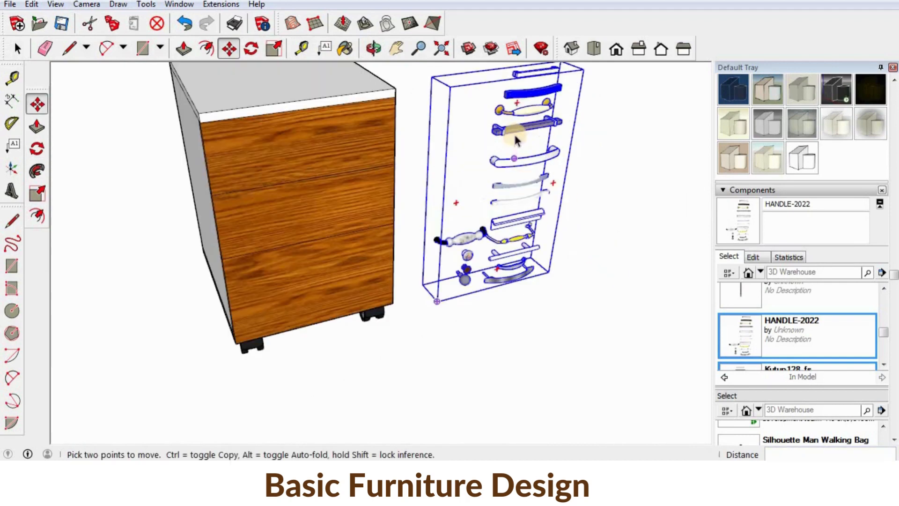
Explode the HANDLE-2022 component into its separate handles and clear the selection
key(space)
right_click(515, 132)
click(551, 231)
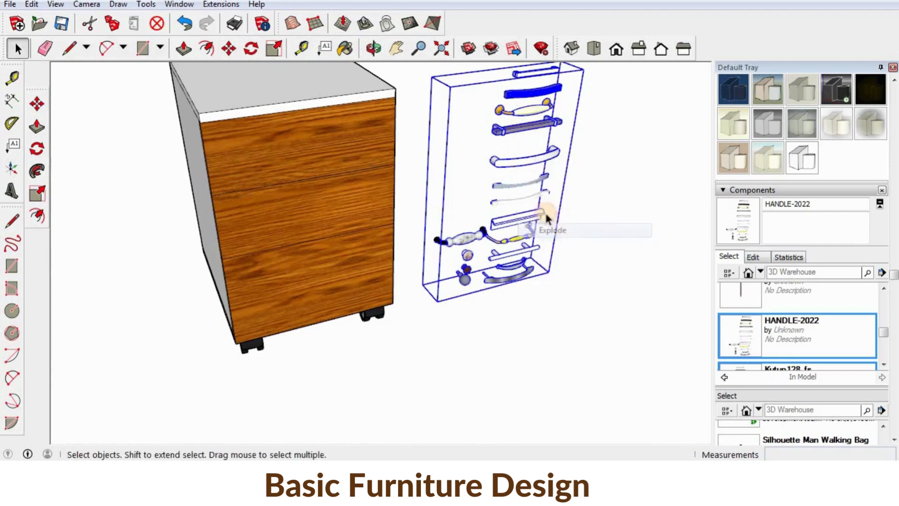
click(557, 245)
middle_drag(539, 239, 402, 241)
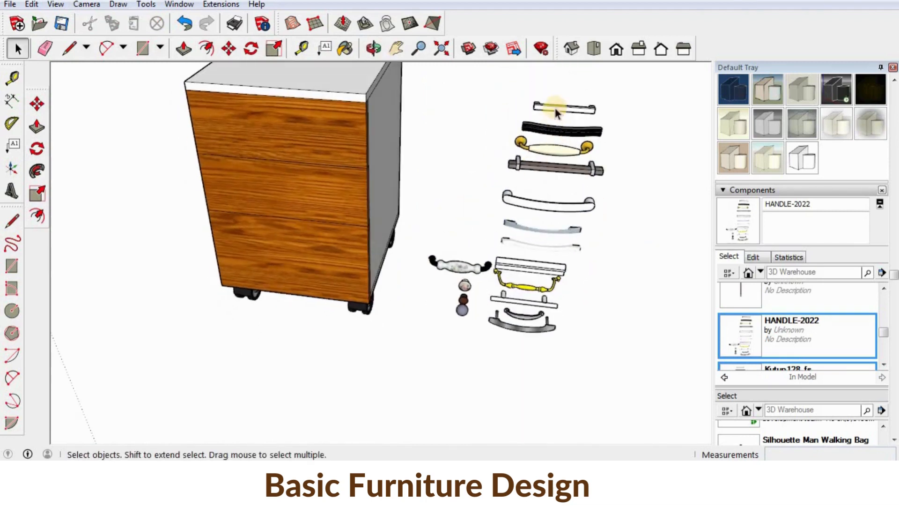
Copy the slim white bar handle onto the top drawer front and shift the copy 18 mm downwards
key(m)
key(ctrl)
click(593, 109)
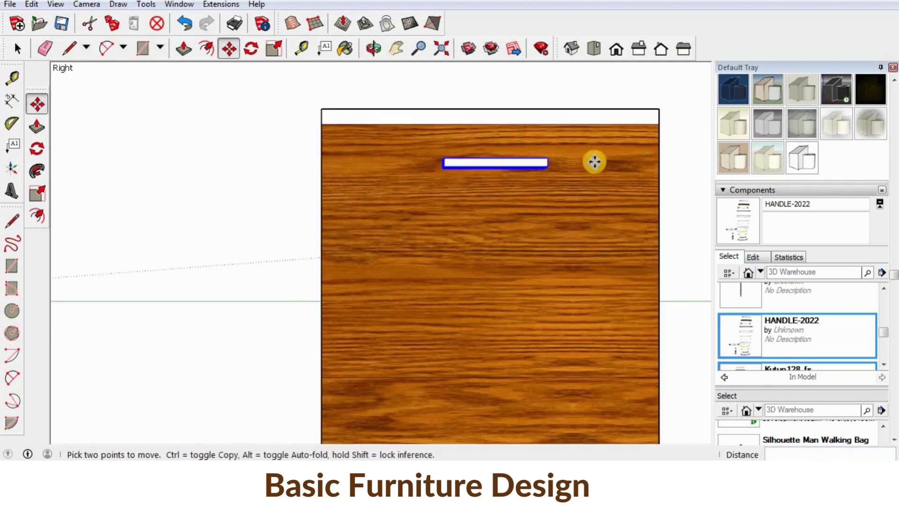
click(594, 162)
text(18)
key(Return)
Copy the top drawer's handle downwards by one drawer spacing each time, onto the middle and bottom drawer fronts
click(658, 128)
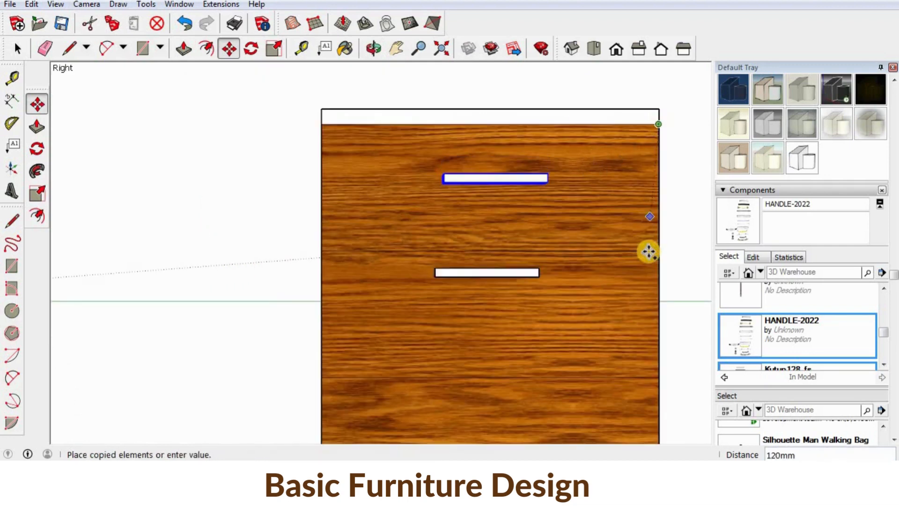
click(659, 251)
scroll(524, 241, down, 2)
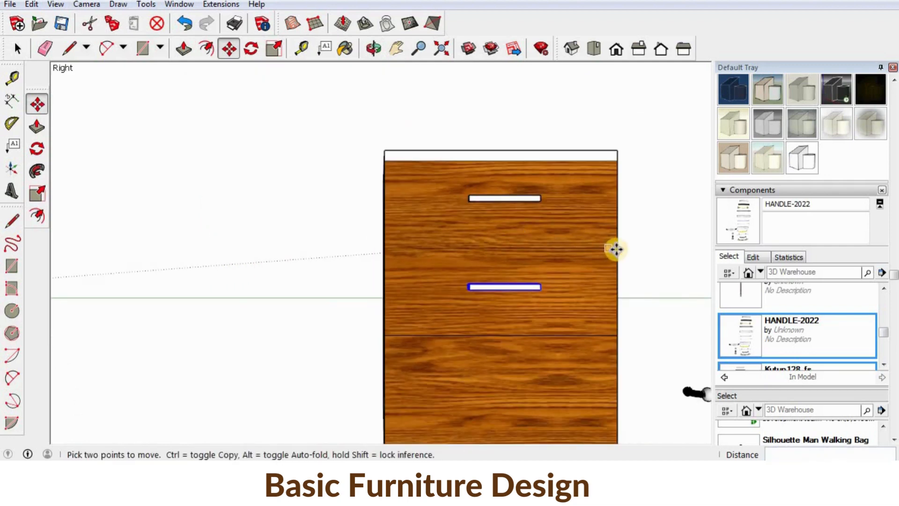
key(ctrl)
click(615, 249)
click(616, 335)
scroll(520, 262, down, 2)
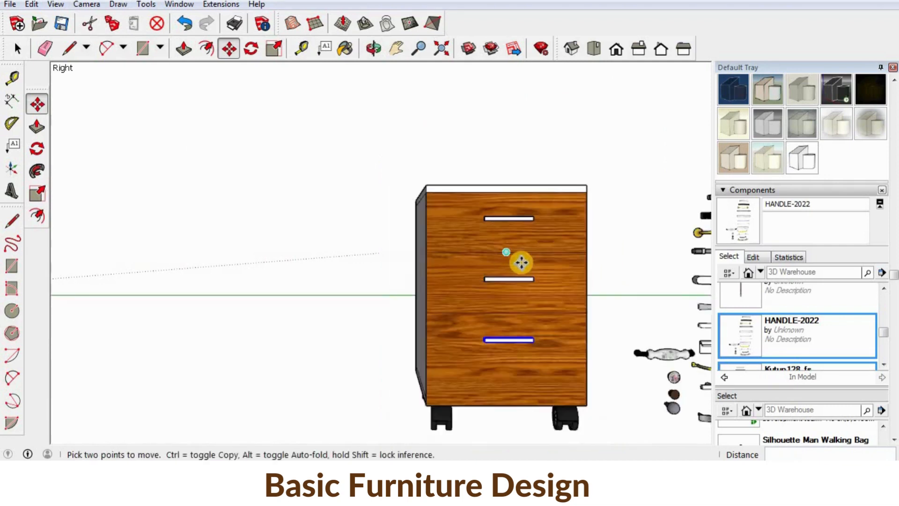
scroll(521, 262, down, 2)
Delete the leftover unused handles standing beside the cabinet
key(space)
click(567, 270)
mouse_move(451, 309)
middle_down()
mouse_move(436, 311)
mouse_move(439, 304)
middle_up()
scroll(442, 295, down, 4)
middle_drag(497, 296, 557, 333)
click(567, 338)
drag(516, 365, 517, 365)
middle_drag(538, 335, 599, 337)
key(Delete)
Group the whole drawer cabinet together with its wheels and handles
drag(525, 201, 384, 377)
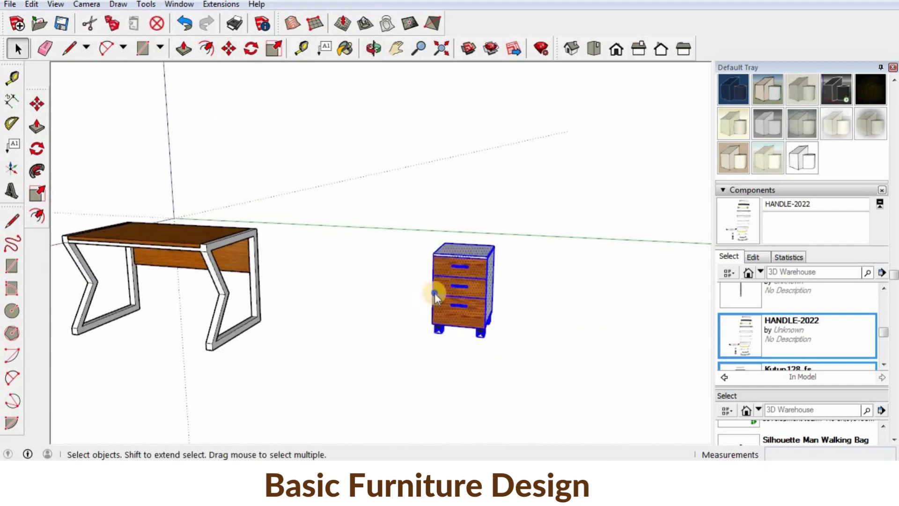
right_click(431, 291)
click(481, 181)
Group all parts of the desk into one object
middle_drag(488, 279, 350, 170)
drag(147, 383, 147, 384)
right_click(246, 247)
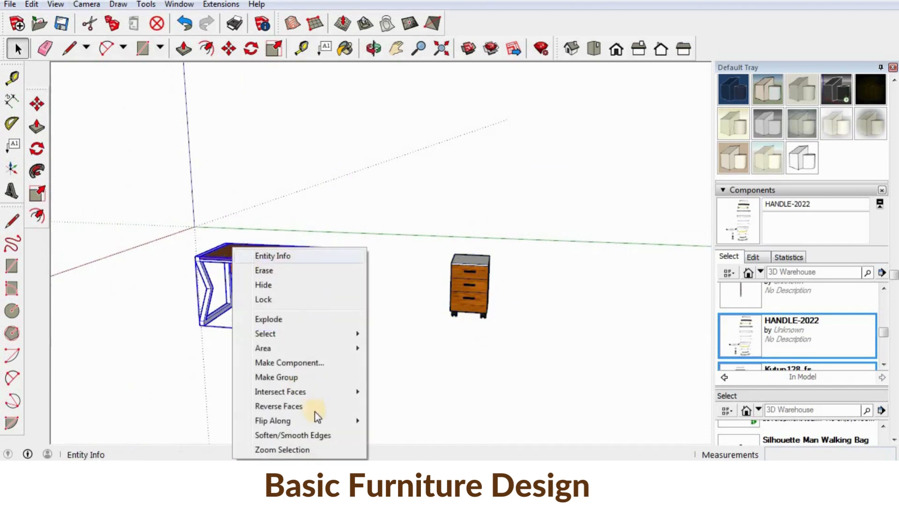
click(286, 375)
Dimension the desk's length along the back edge of its top
middle_drag(335, 345, 345, 305)
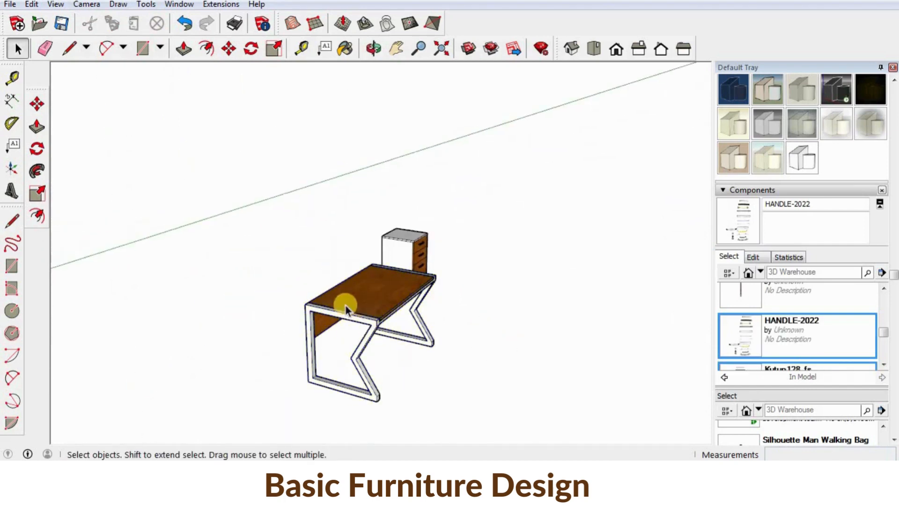
scroll(301, 297, up, 5)
click(11, 100)
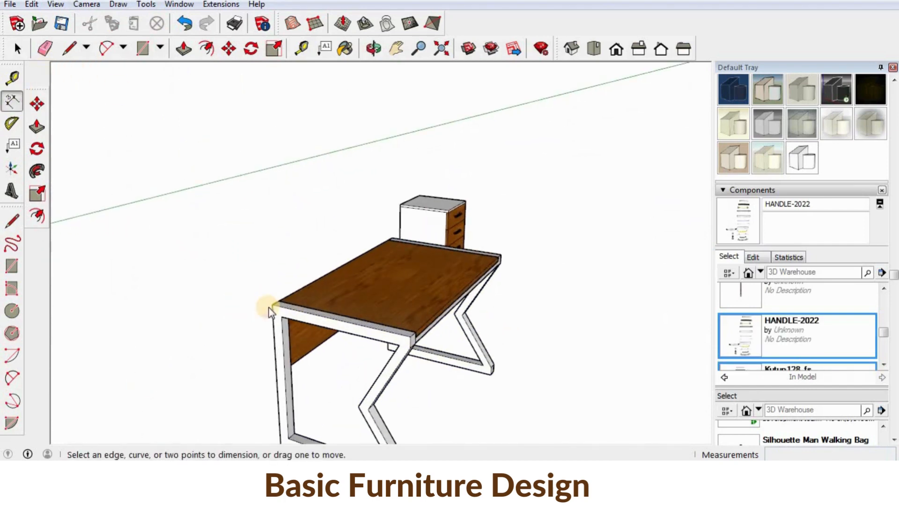
middle_drag(301, 294, 154, 300)
click(125, 281)
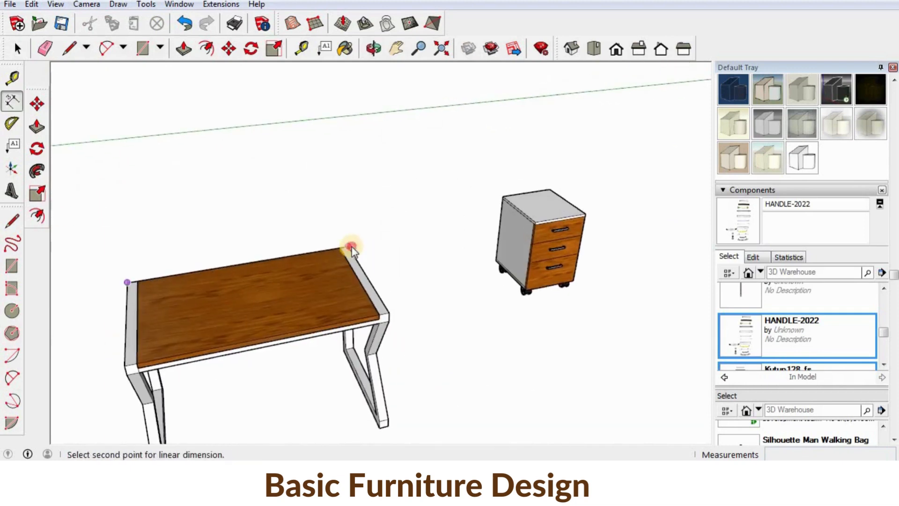
click(348, 246)
click(347, 231)
Dimension the desk's depth along the leg frame farther from the cabinet
middle_drag(278, 267, 248, 403)
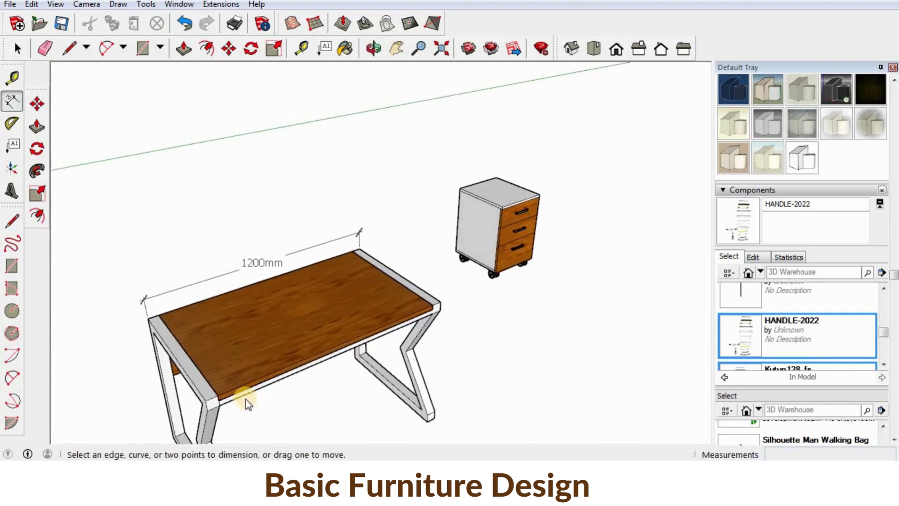
click(206, 399)
click(148, 319)
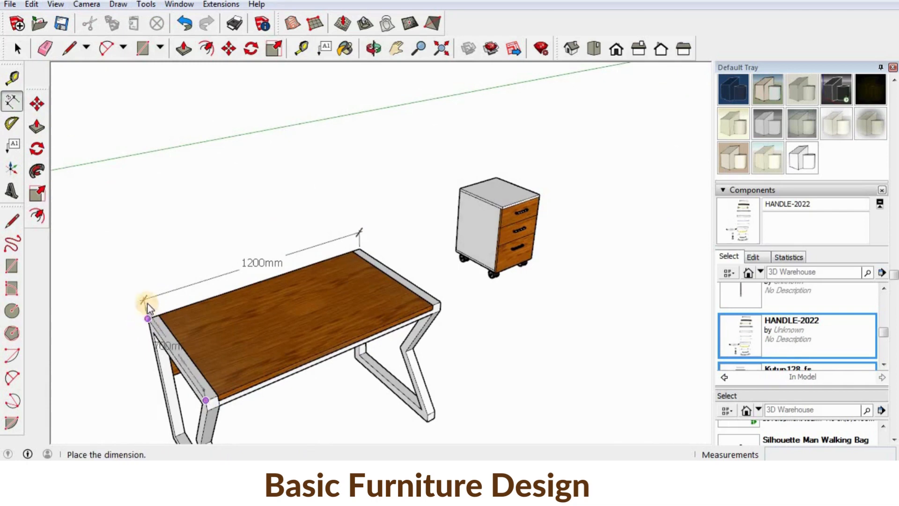
click(209, 271)
Dimension the desk's depth along the leg frame nearer the cabinet and delete the misplaced depth dimension on the opposite frame
middle_drag(209, 271, 365, 260)
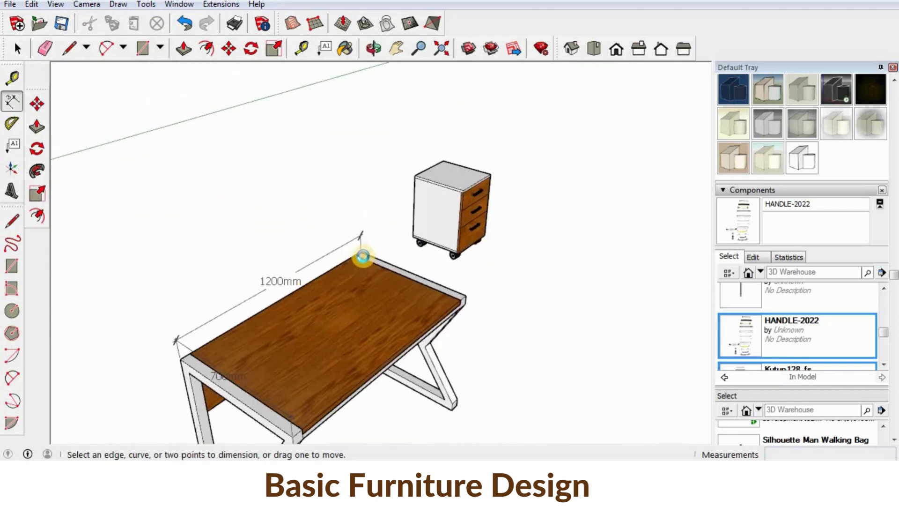
click(466, 295)
key(space)
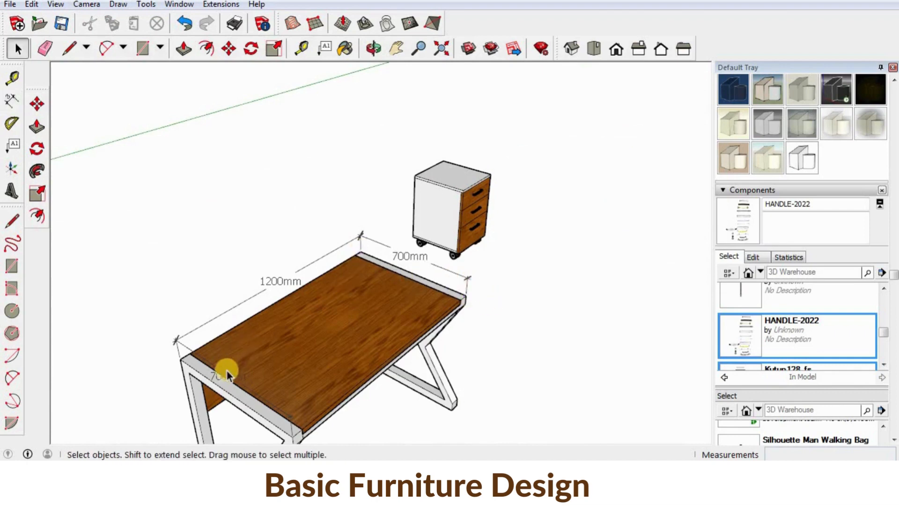
scroll(330, 257, down, 4)
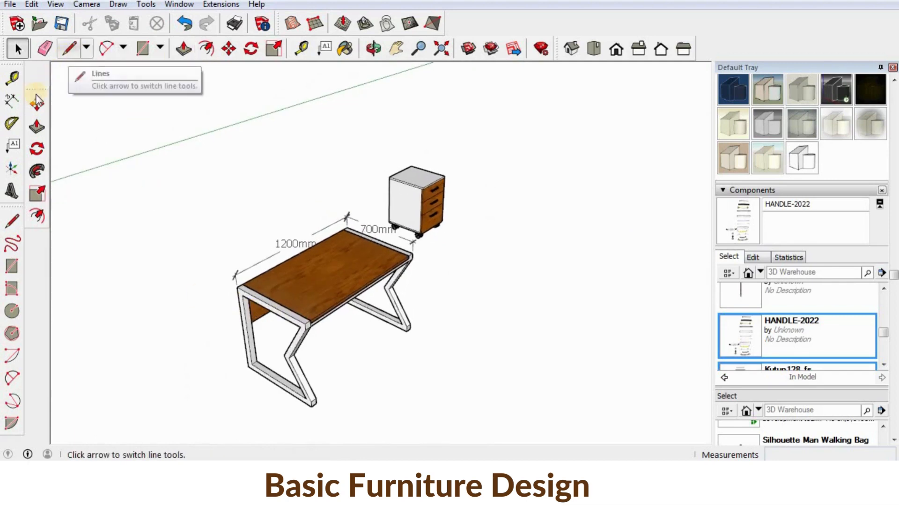
Dimension the desk's height along the rear upright of the leg frame
click(12, 100)
click(247, 366)
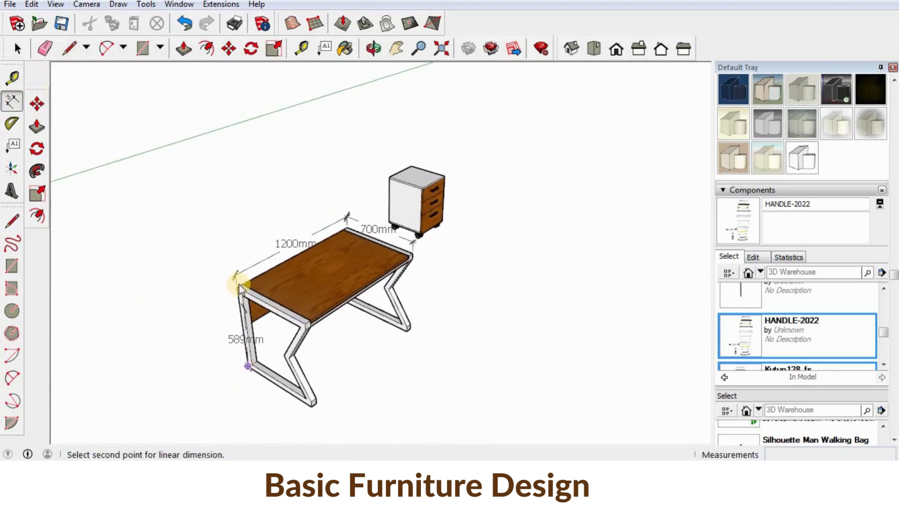
click(237, 286)
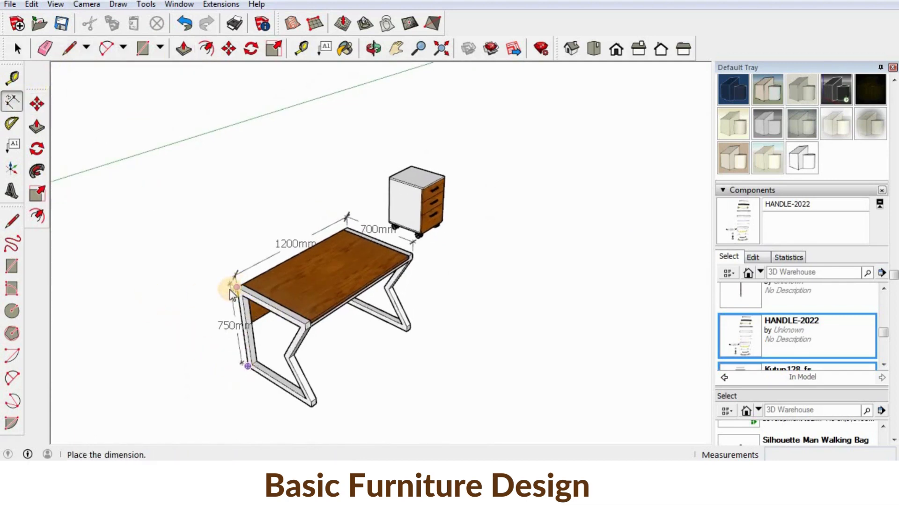
click(280, 313)
middle_drag(281, 312, 424, 341)
scroll(317, 394, up, 6)
scroll(393, 390, up, 2)
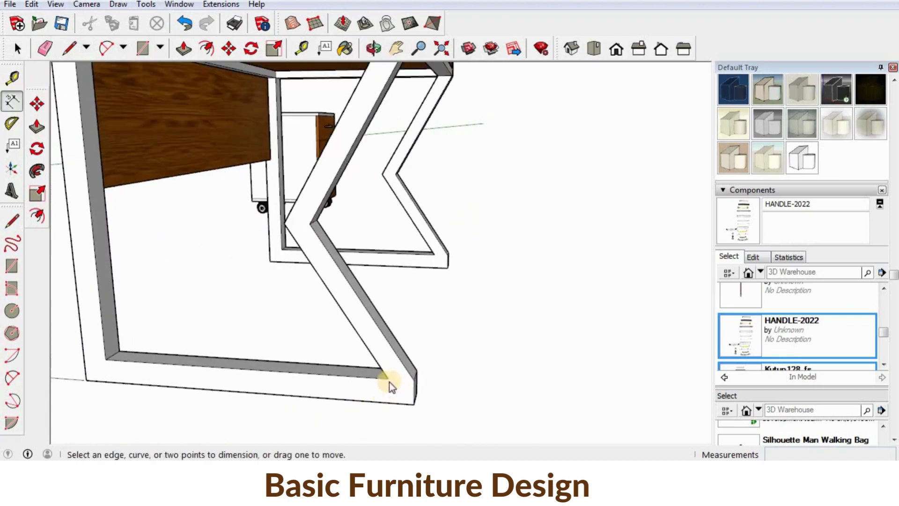
click(388, 379)
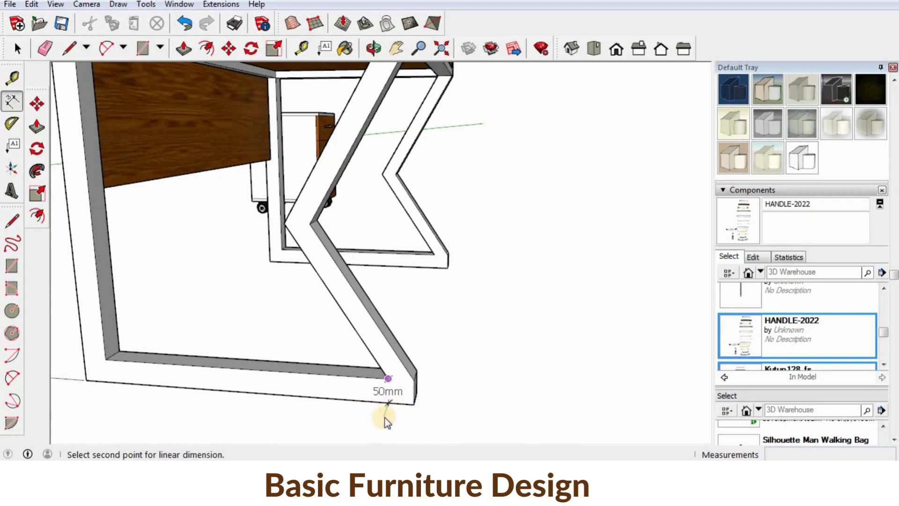
key(space)
Dimension the width of the leg frame's front foot along its lower edge
middle_drag(401, 401, 206, 345)
scroll(201, 355, up, 2)
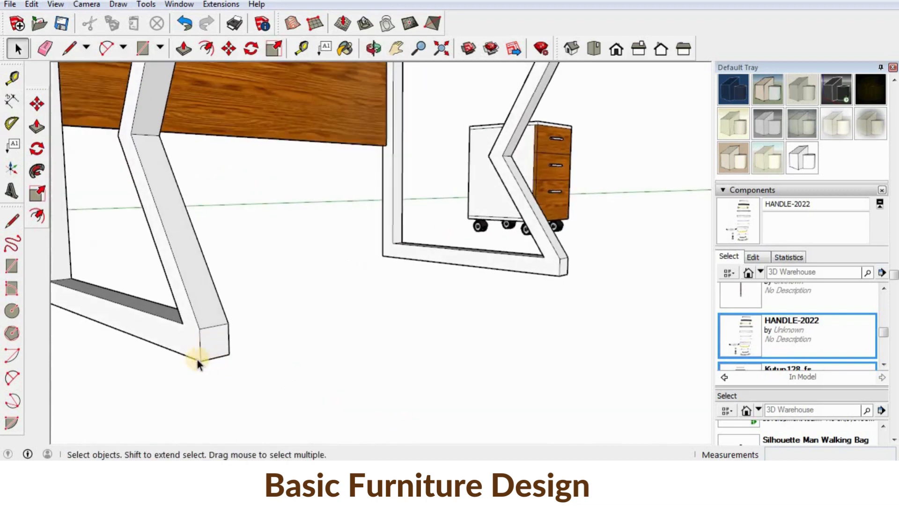
key(d)
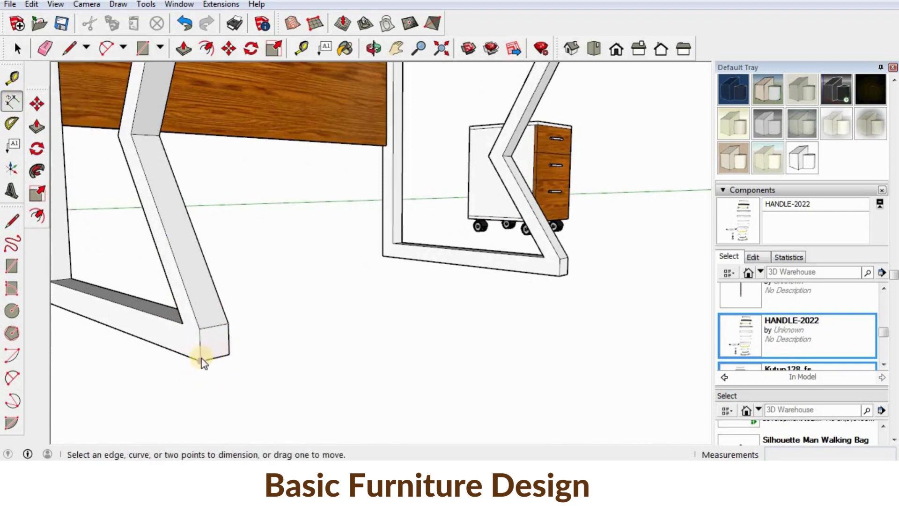
click(201, 358)
click(229, 356)
click(231, 382)
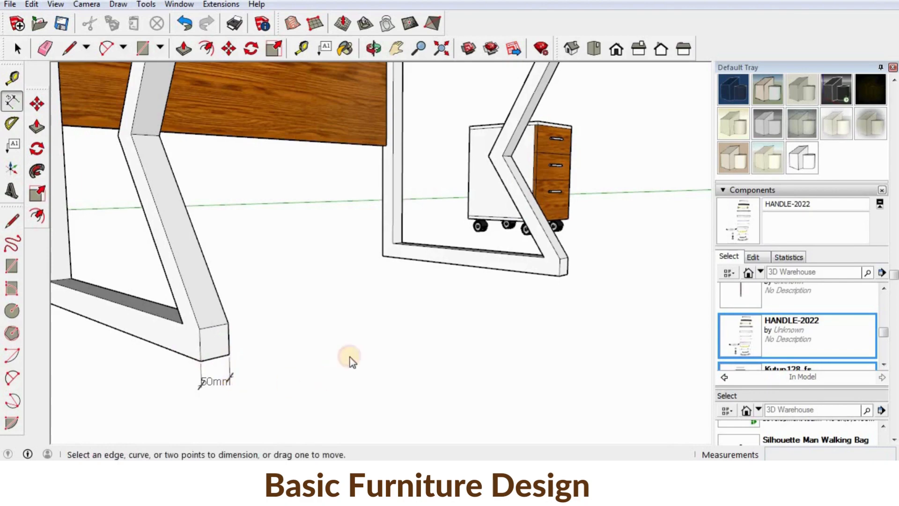
Dimension the height of the leg frame's front foot beside its end face
scroll(351, 360, down, 3)
middle_drag(326, 341, 213, 332)
scroll(213, 330, up, 4)
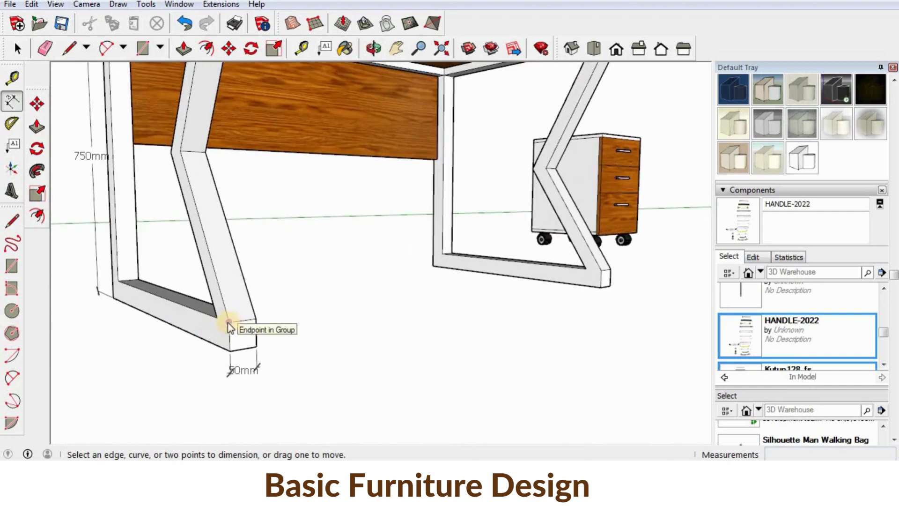
click(228, 322)
click(227, 349)
click(290, 340)
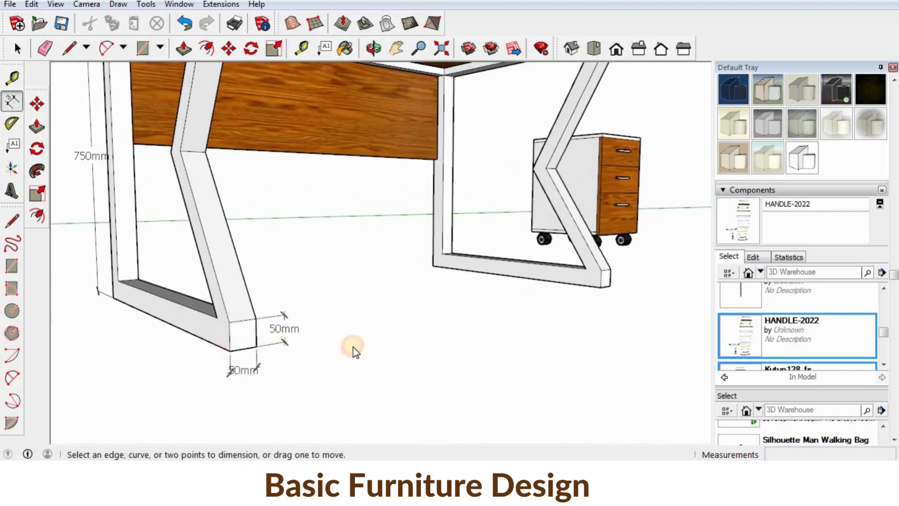
Dimension the cabinet body's height along its rear vertical edge, excluding the wheels
scroll(353, 347, down, 5)
middle_drag(337, 341, 520, 262)
scroll(521, 262, up, 5)
middle_drag(538, 203, 418, 297)
click(426, 153)
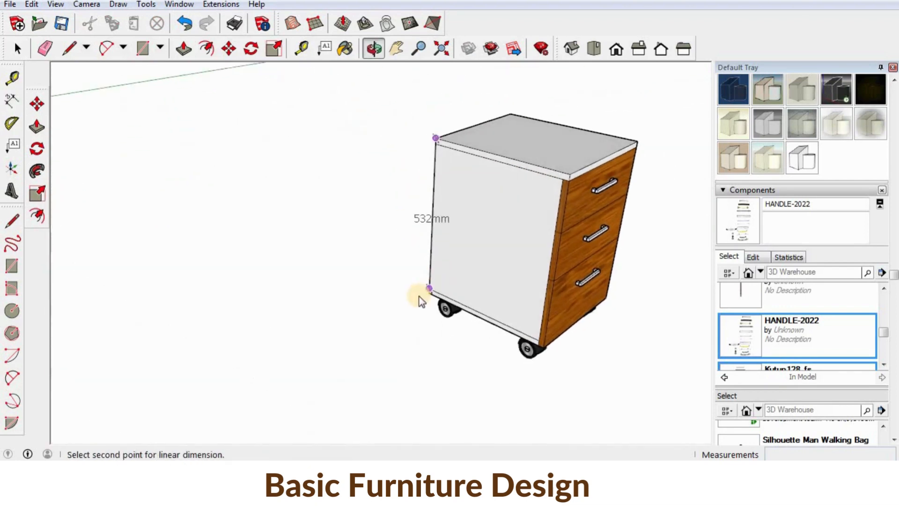
click(428, 296)
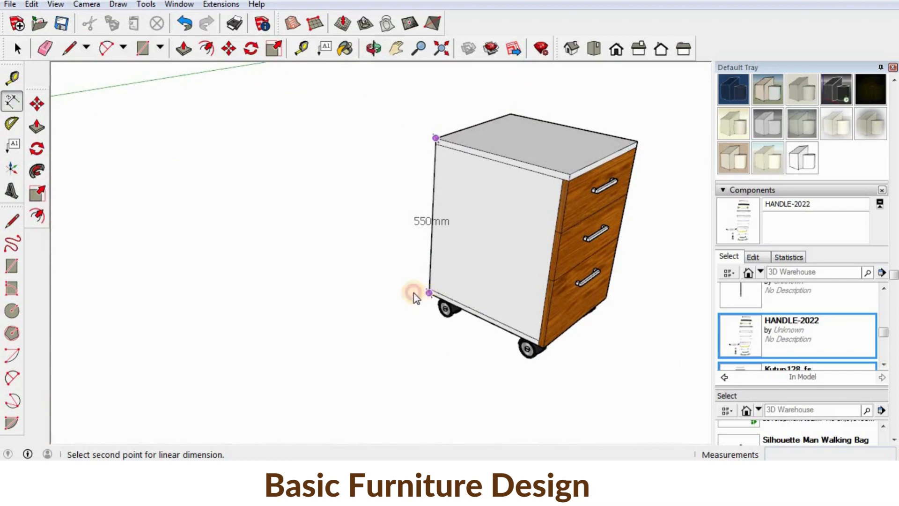
click(399, 293)
Dimension the cabinet's width along the rear edge of its top panel
middle_drag(414, 222, 366, 187)
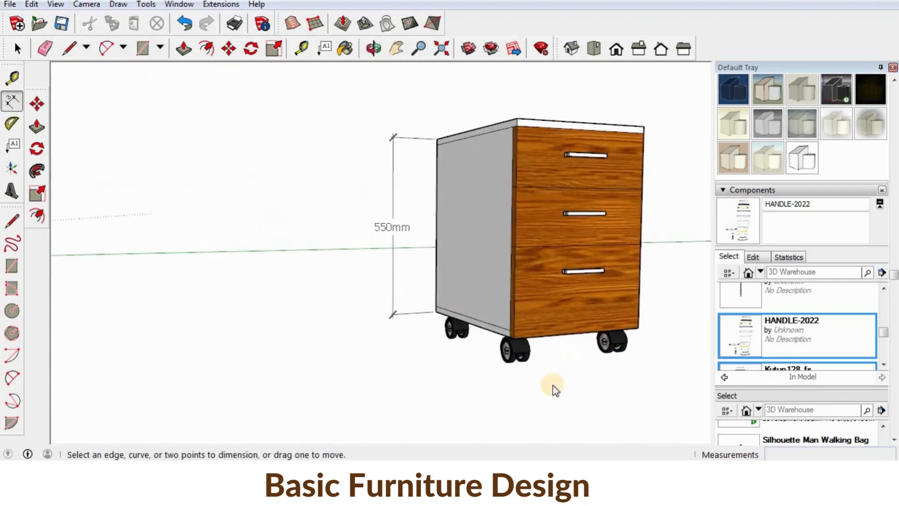
middle_drag(514, 365, 494, 424)
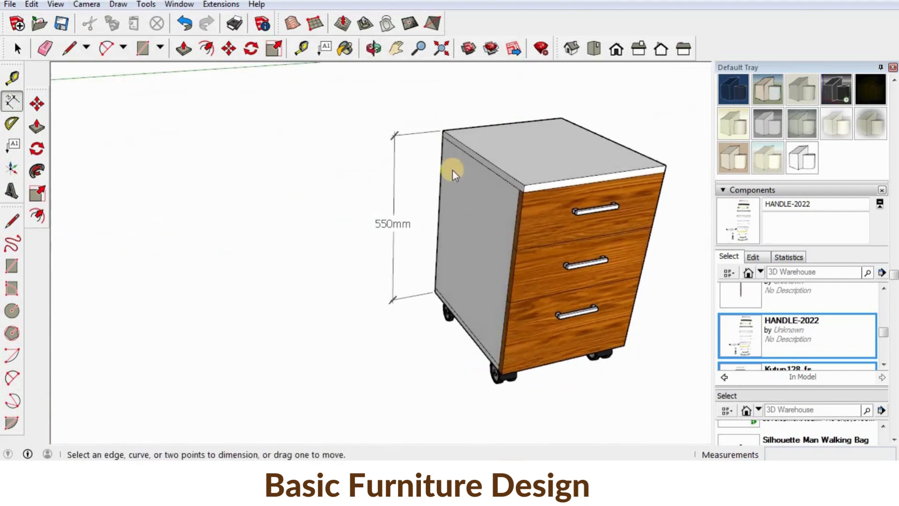
click(561, 118)
click(533, 109)
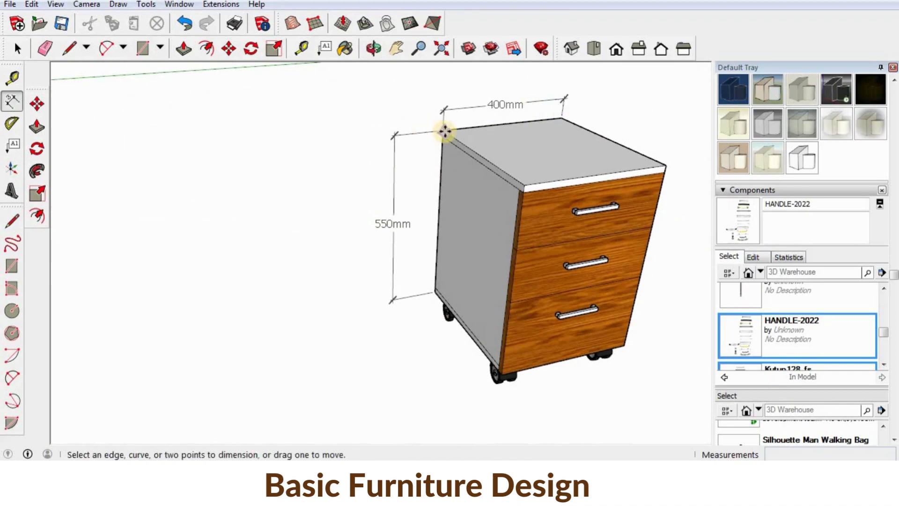
Dimension the cabinet's depth along the side edge of its top panel
click(563, 122)
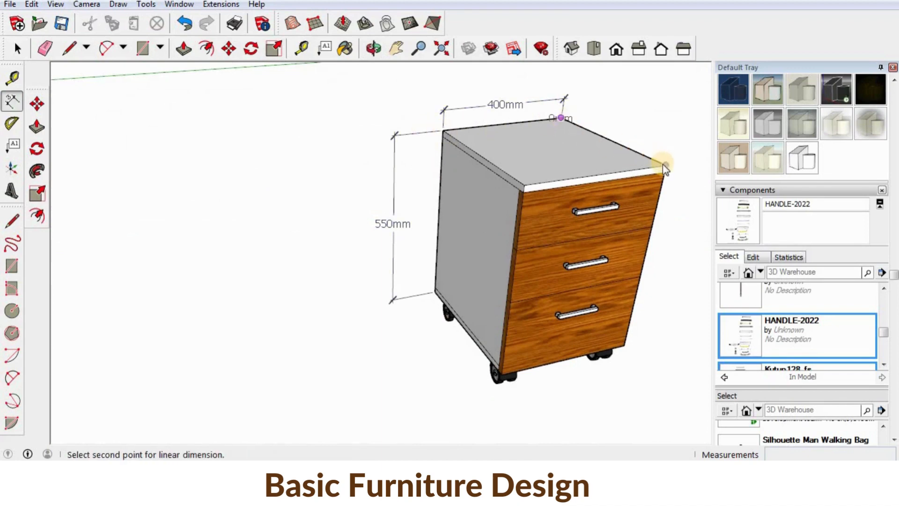
click(665, 166)
click(469, 140)
scroll(469, 140, down, 2)
middle_drag(552, 213, 494, 138)
scroll(536, 245, down, 3)
middle_drag(537, 249, 519, 263)
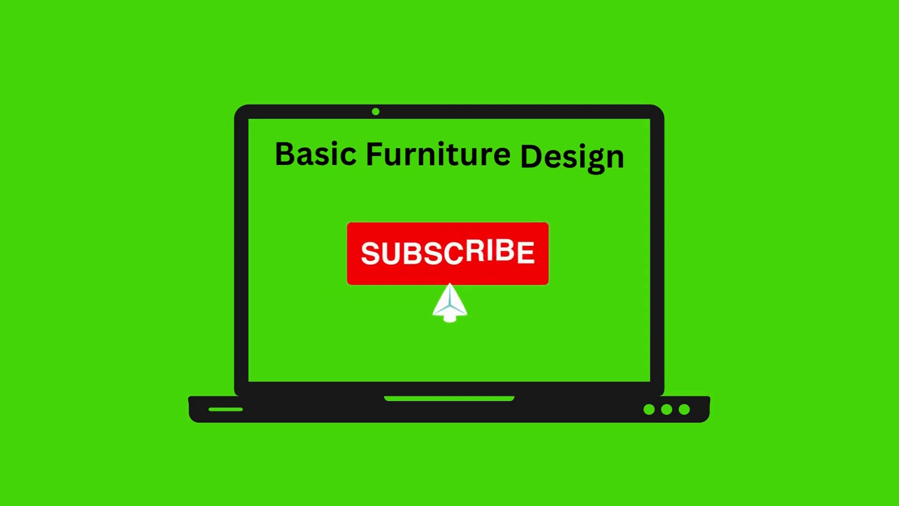